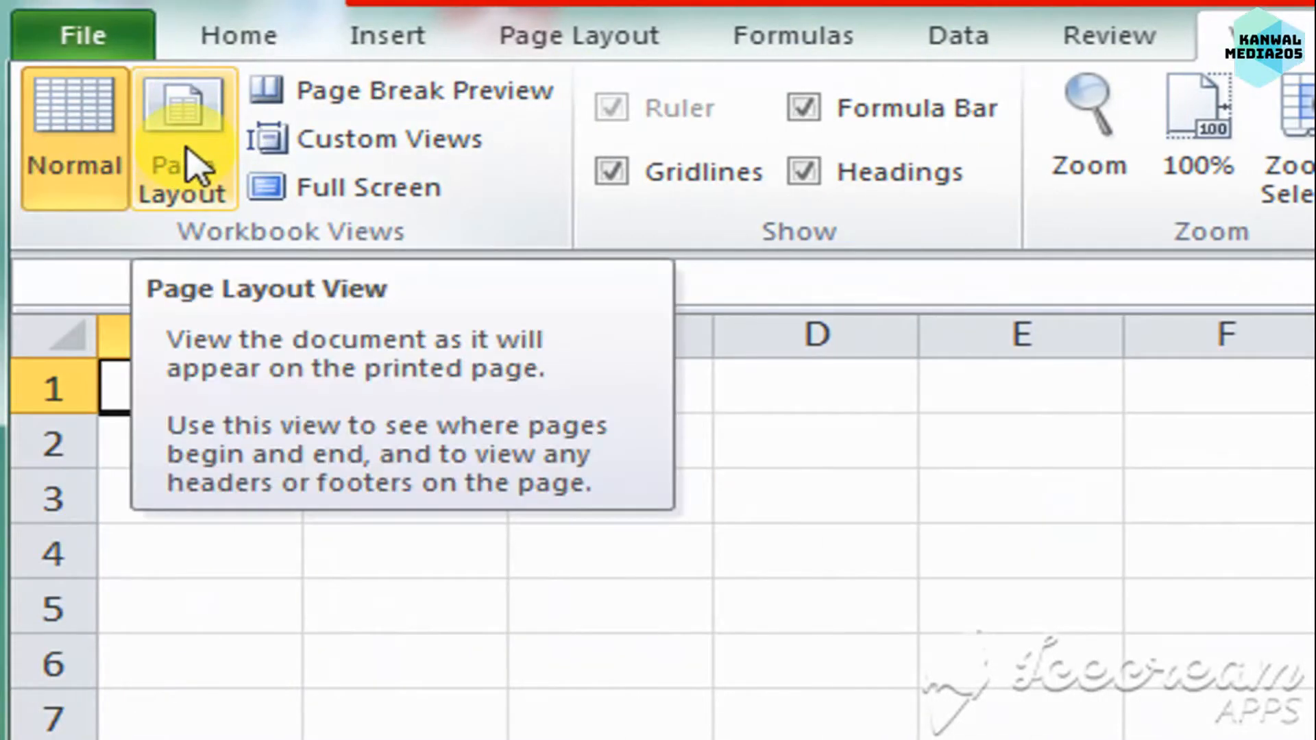
Switch the worksheet to Page Layout view and enter "Private company limited" as the centre page header.
{"action": "left_click", "coordinate": [192, 164]}
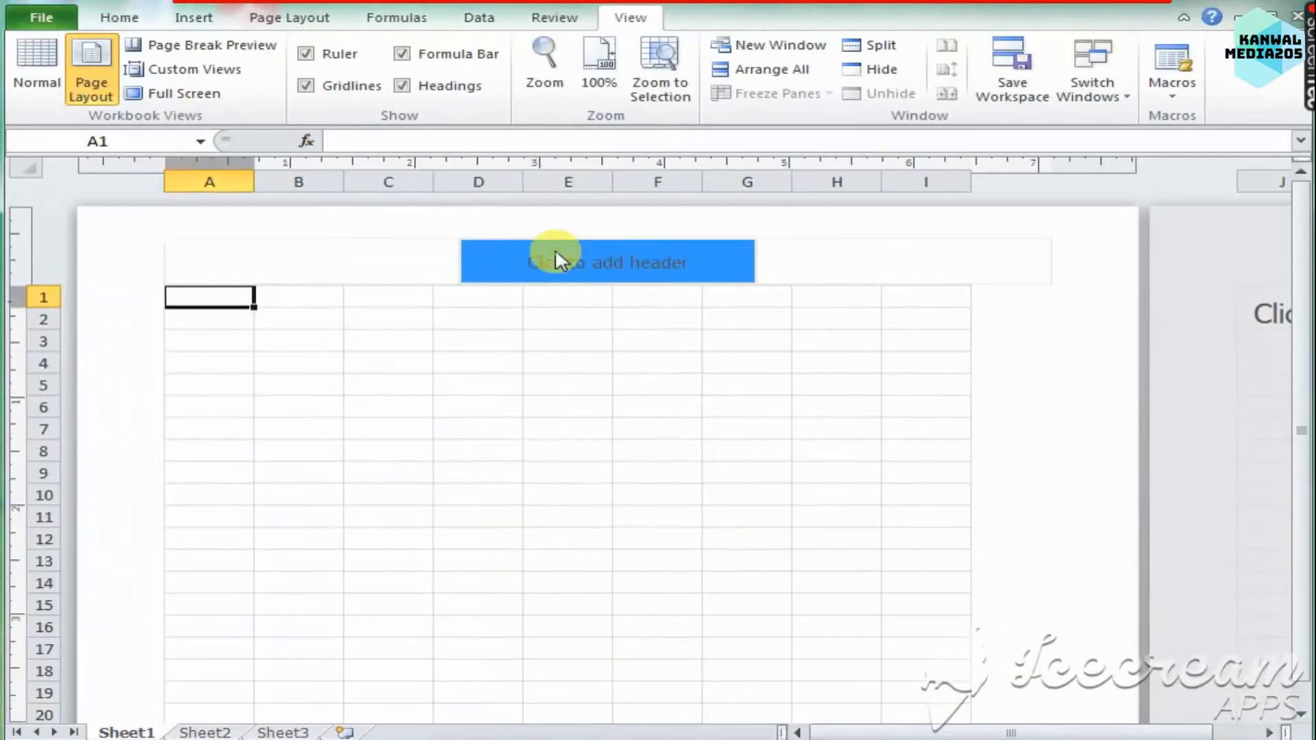
{"action": "left_click", "coordinate": [711, 268]}
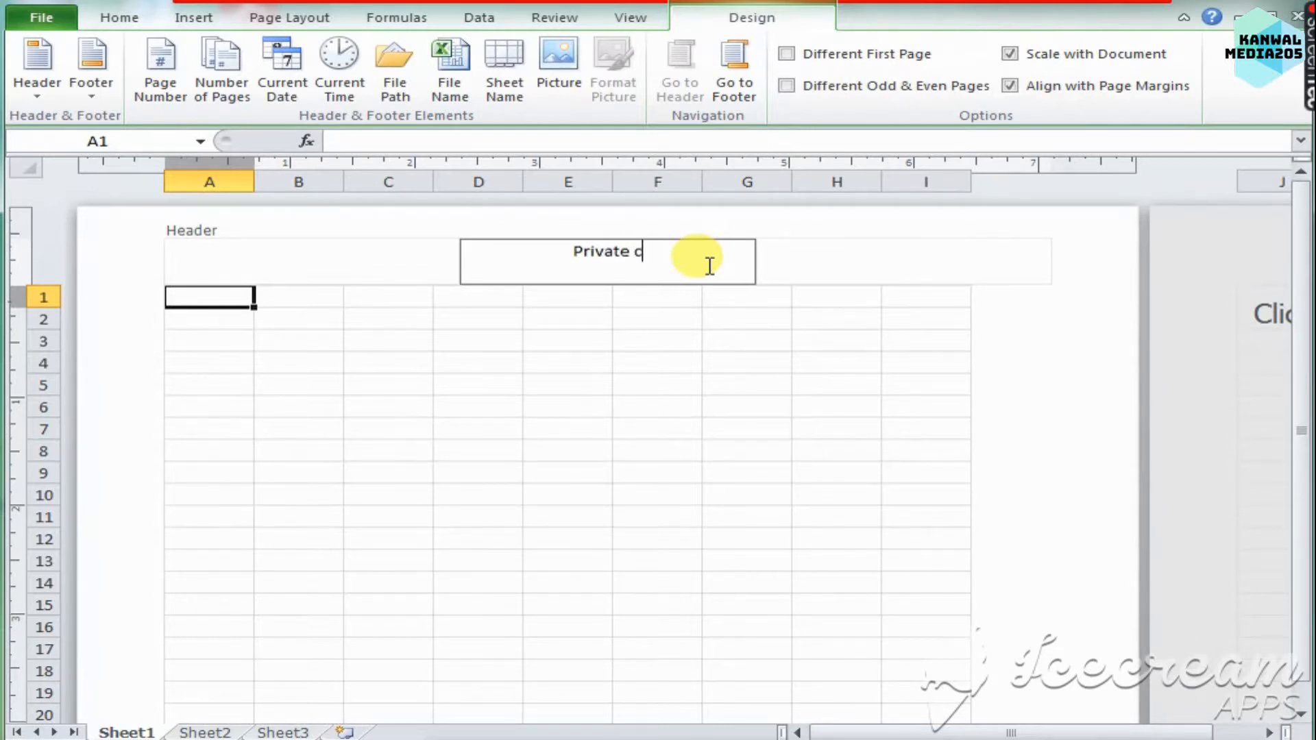
{"action": "type", "text": "pany"}
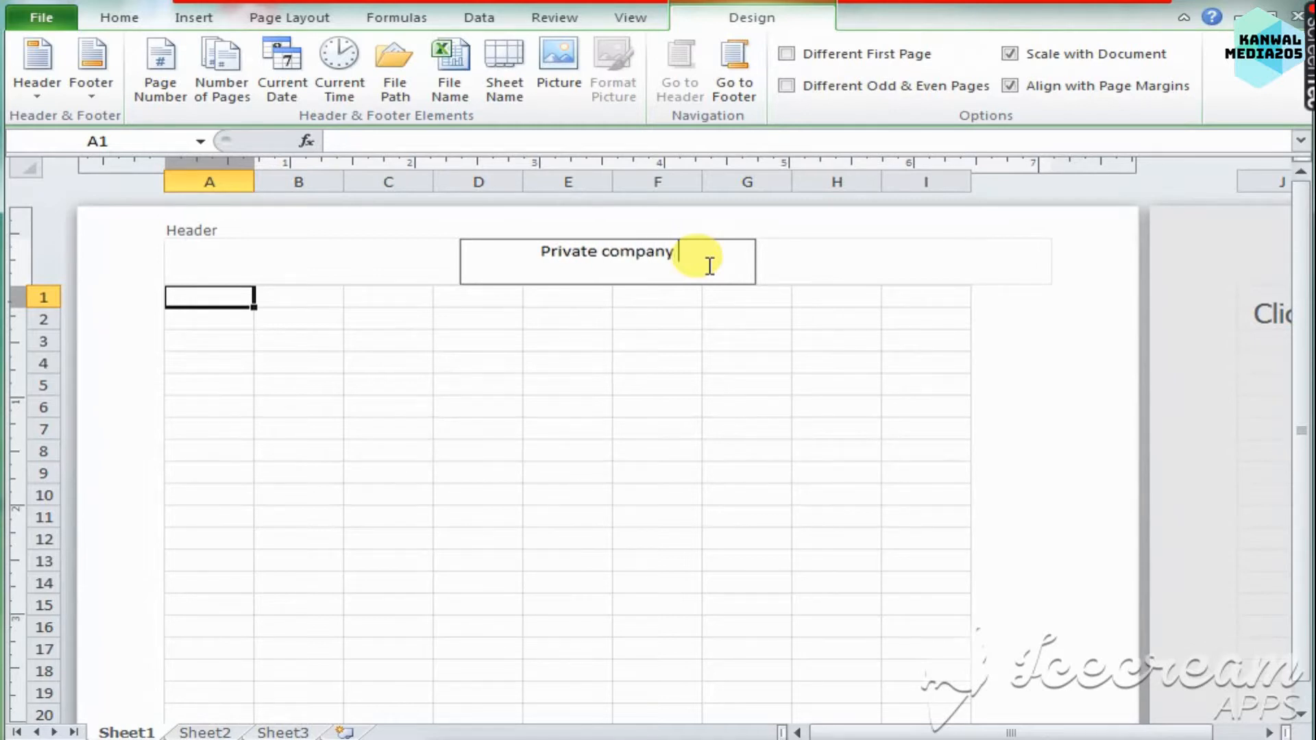
{"action": "type", "text": " limited"}
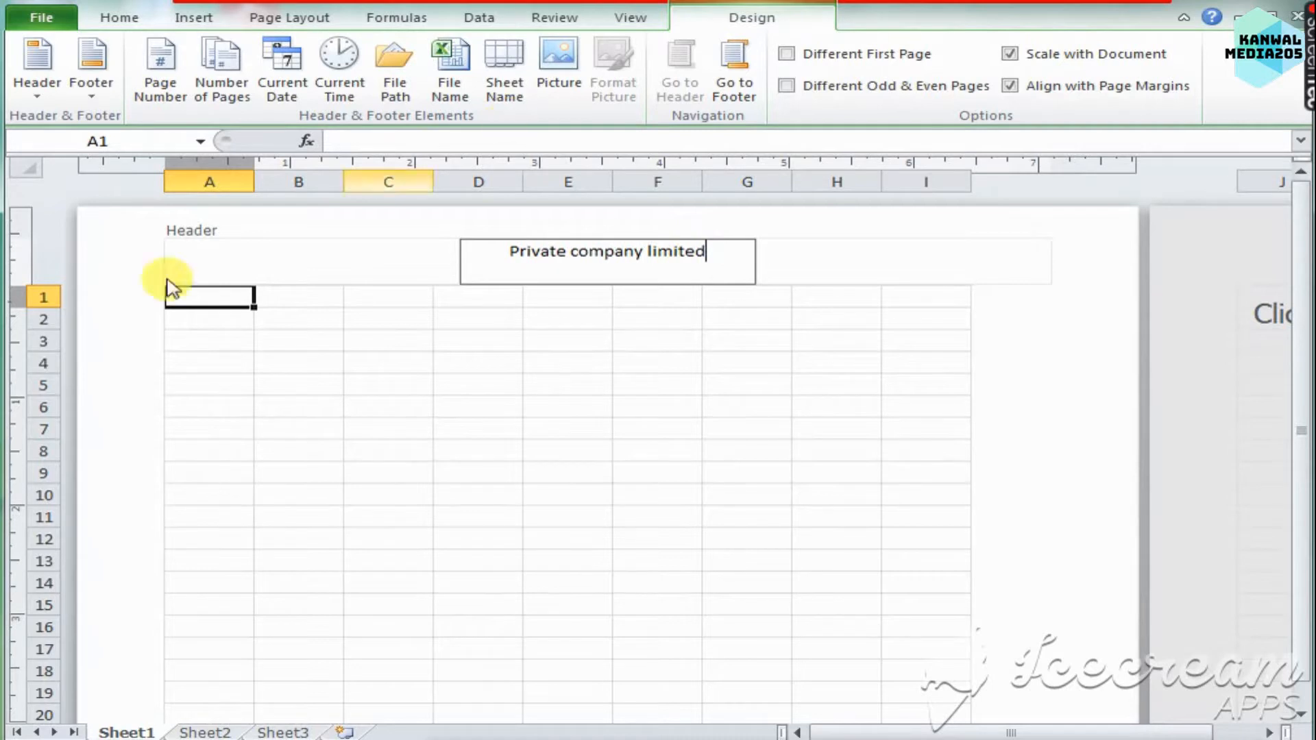
Format the header text "Private company limited" in Arial Black, size 24.
{"action": "left_click", "coordinate": [310, 54]}
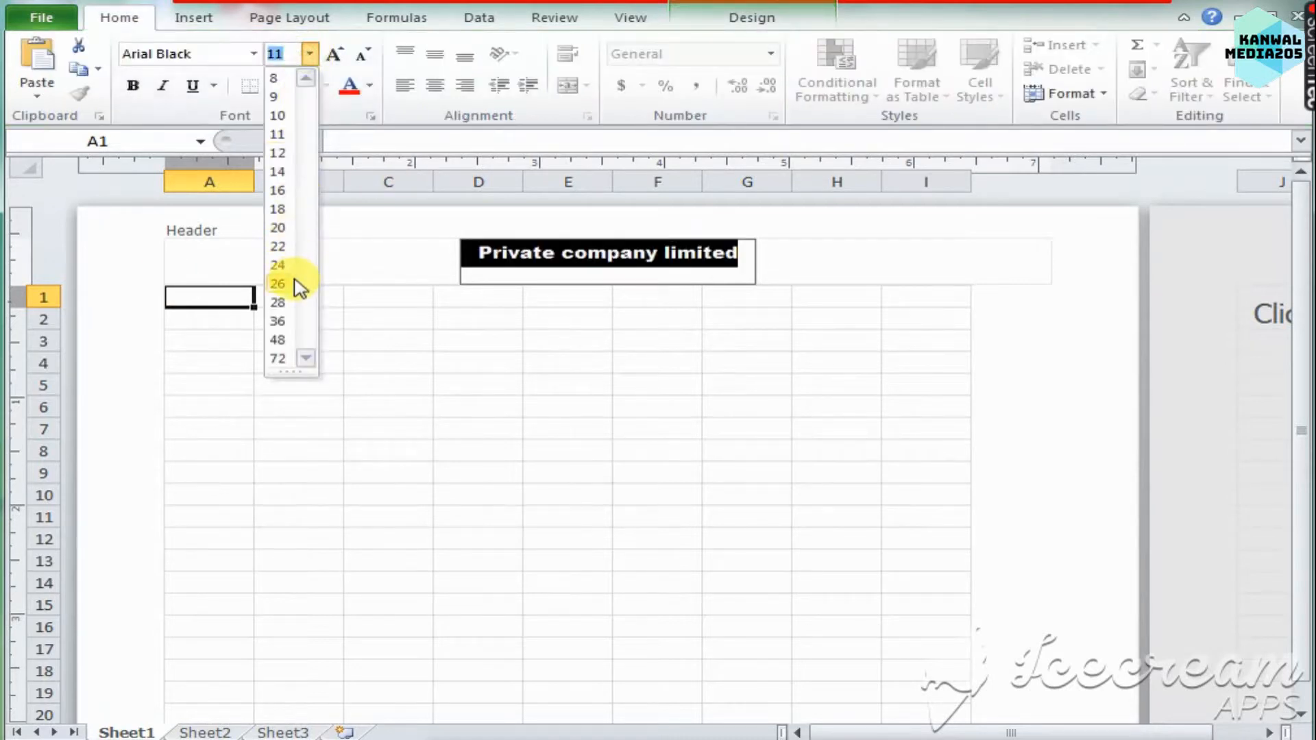
{"action": "left_click", "coordinate": [277, 283]}
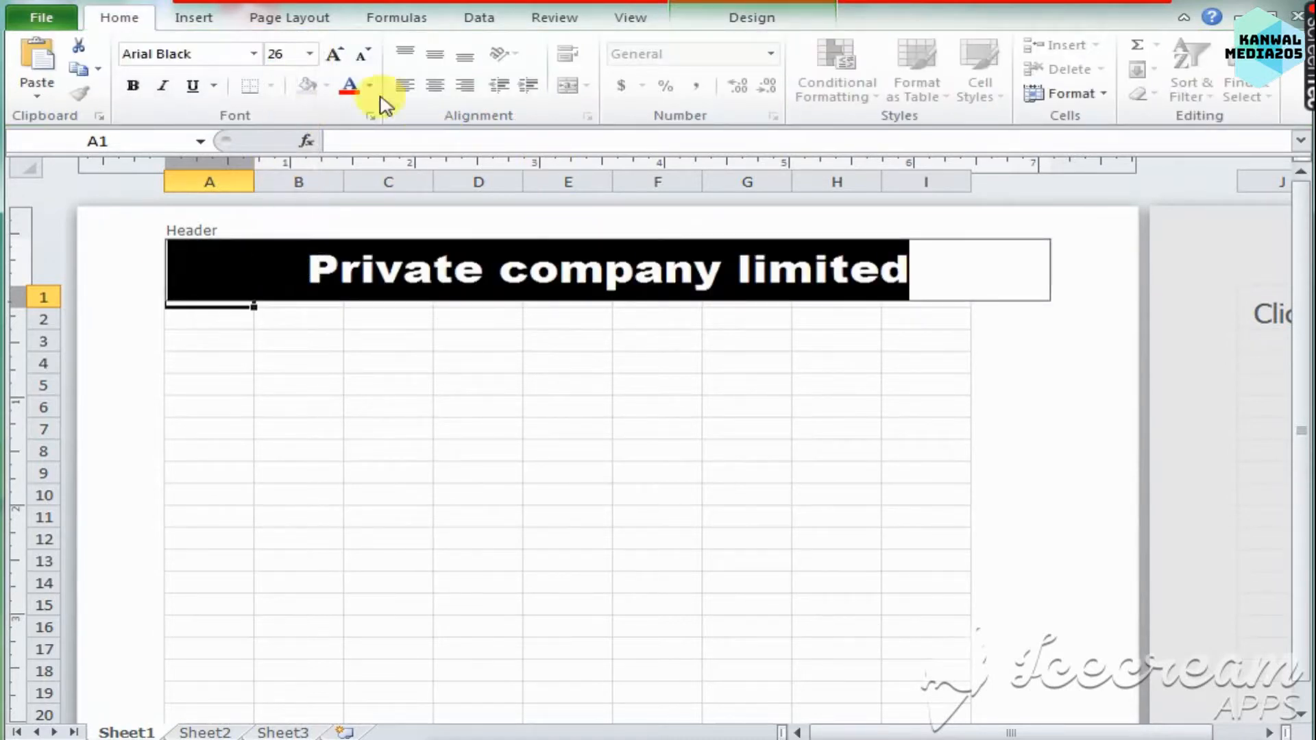
{"action": "left_click", "coordinate": [310, 53]}
{"action": "left_click", "coordinate": [280, 259]}
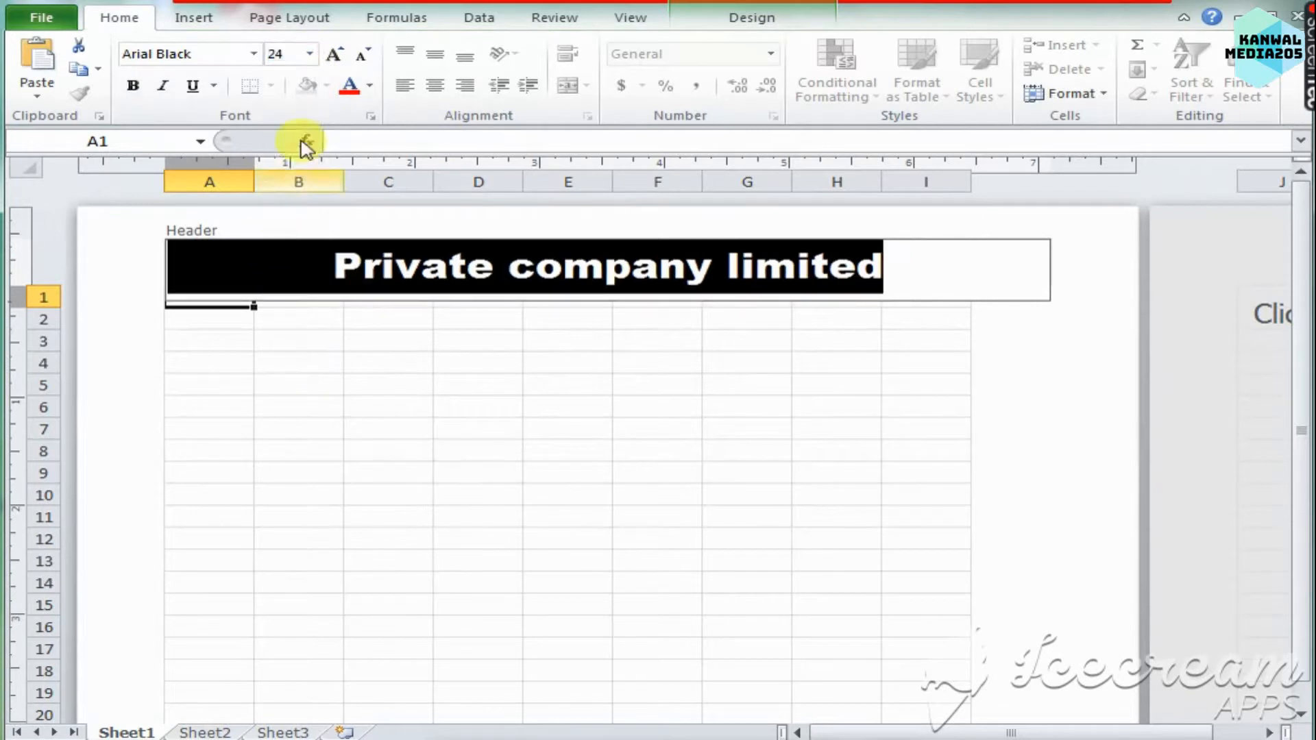
{"action": "left_click", "coordinate": [834, 599]}
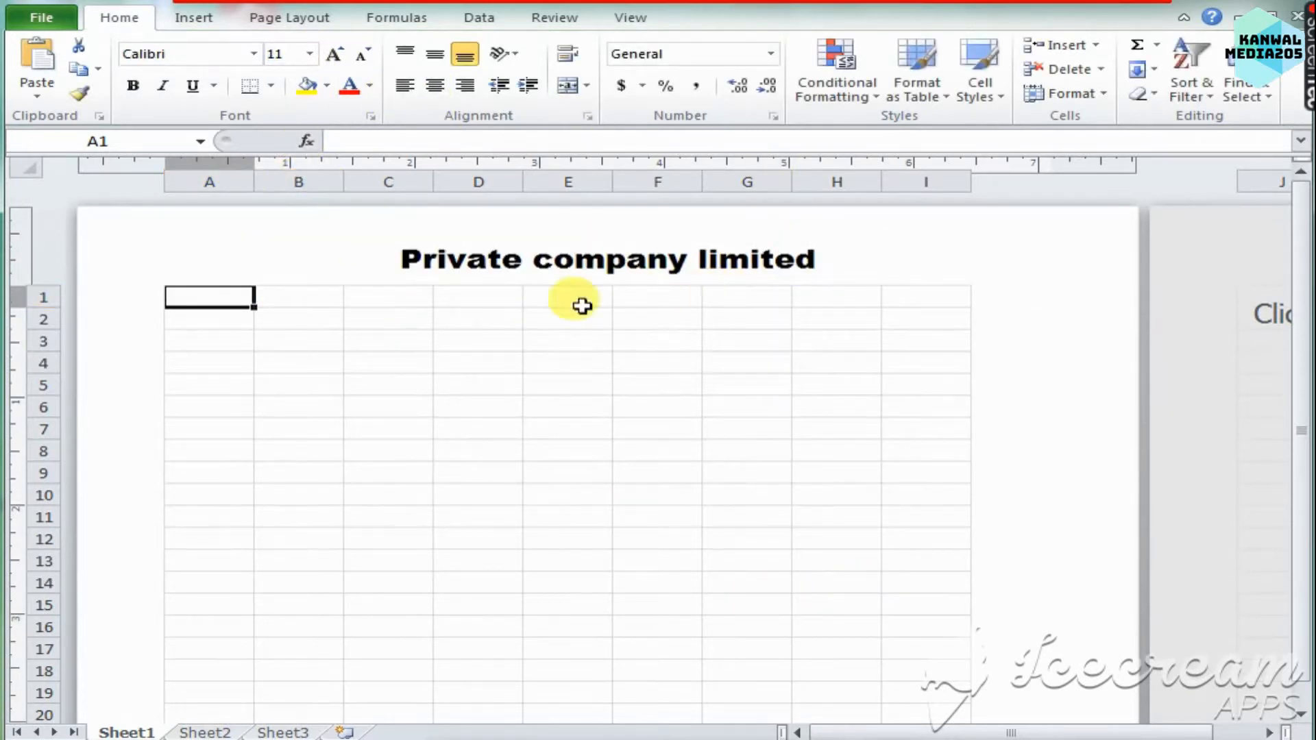
Narrow column A and widen columns B, C and D so that columns A to E span the page width.
{"action": "left_click_drag", "start_coordinate": [236, 304], "coordinate": [909, 292]}
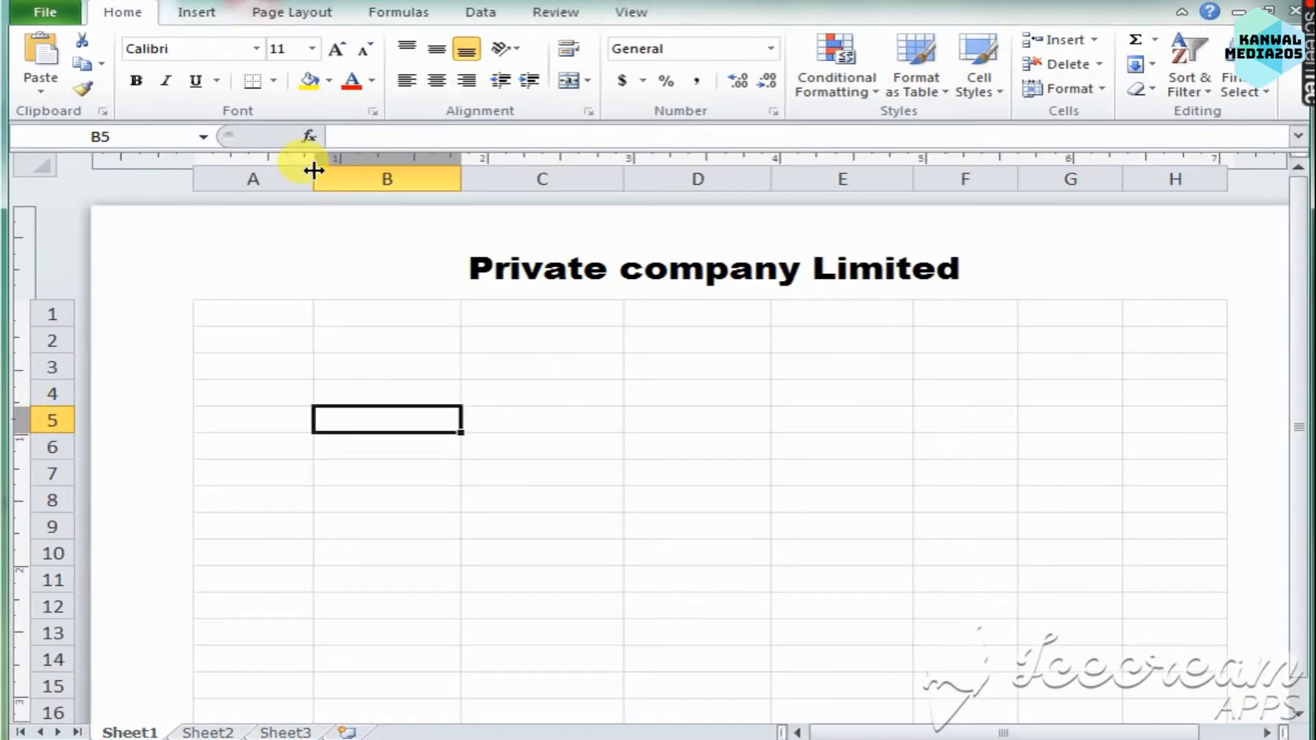
{"action": "left_click_drag", "start_coordinate": [314, 171], "coordinate": [240, 171]}
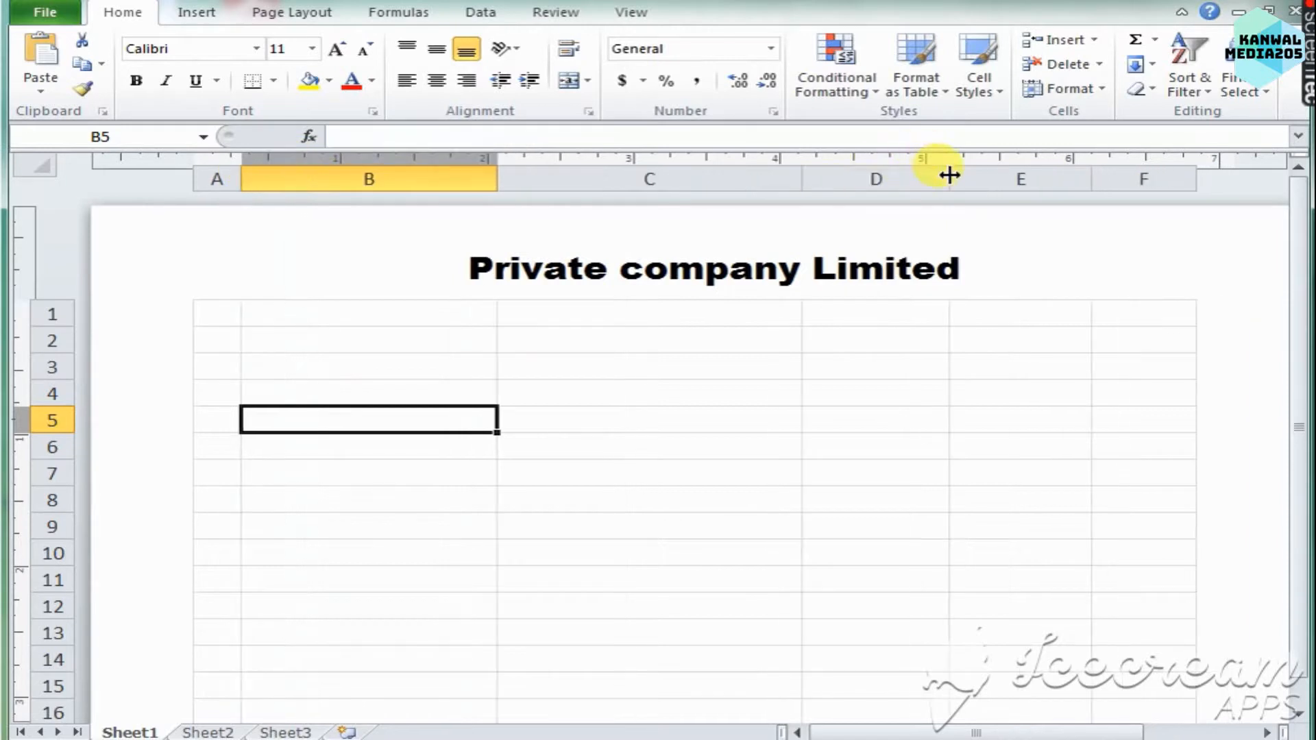
{"action": "left_click_drag", "start_coordinate": [949, 175], "coordinate": [1066, 179]}
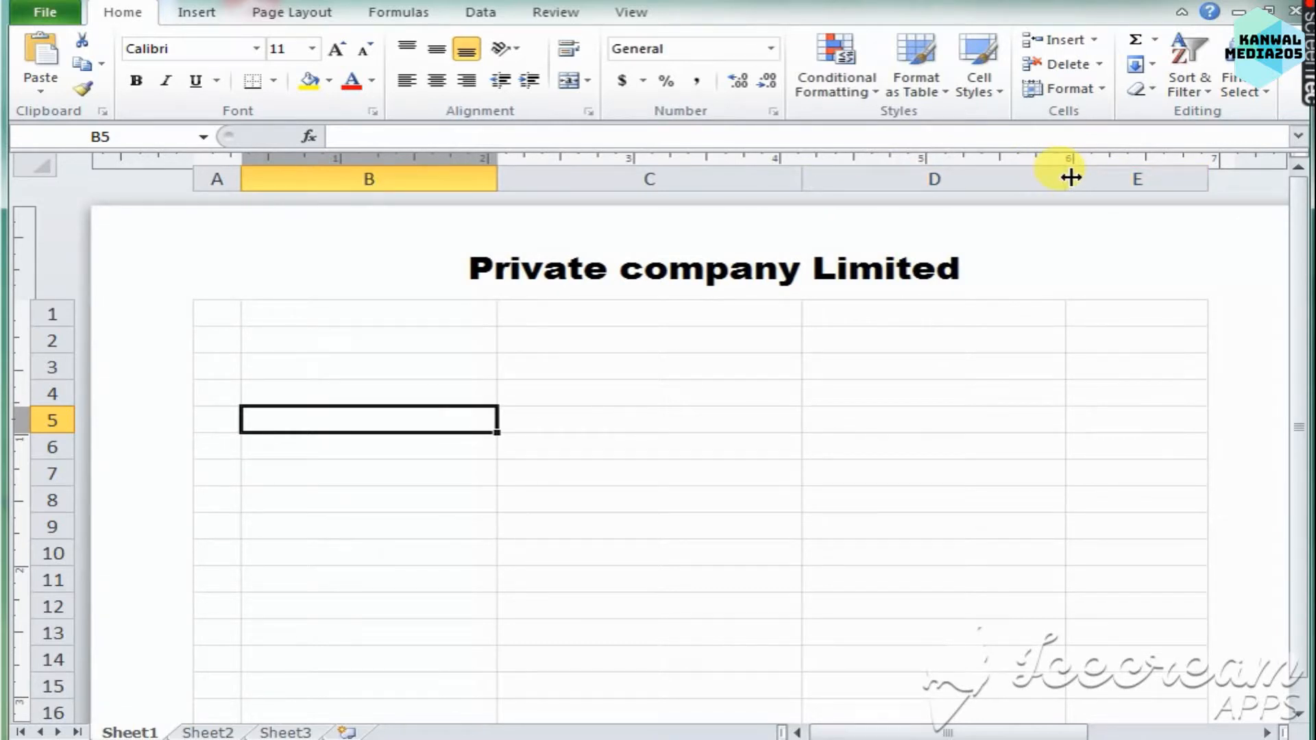
{"action": "left_click_drag", "start_coordinate": [1063, 180], "coordinate": [1047, 182]}
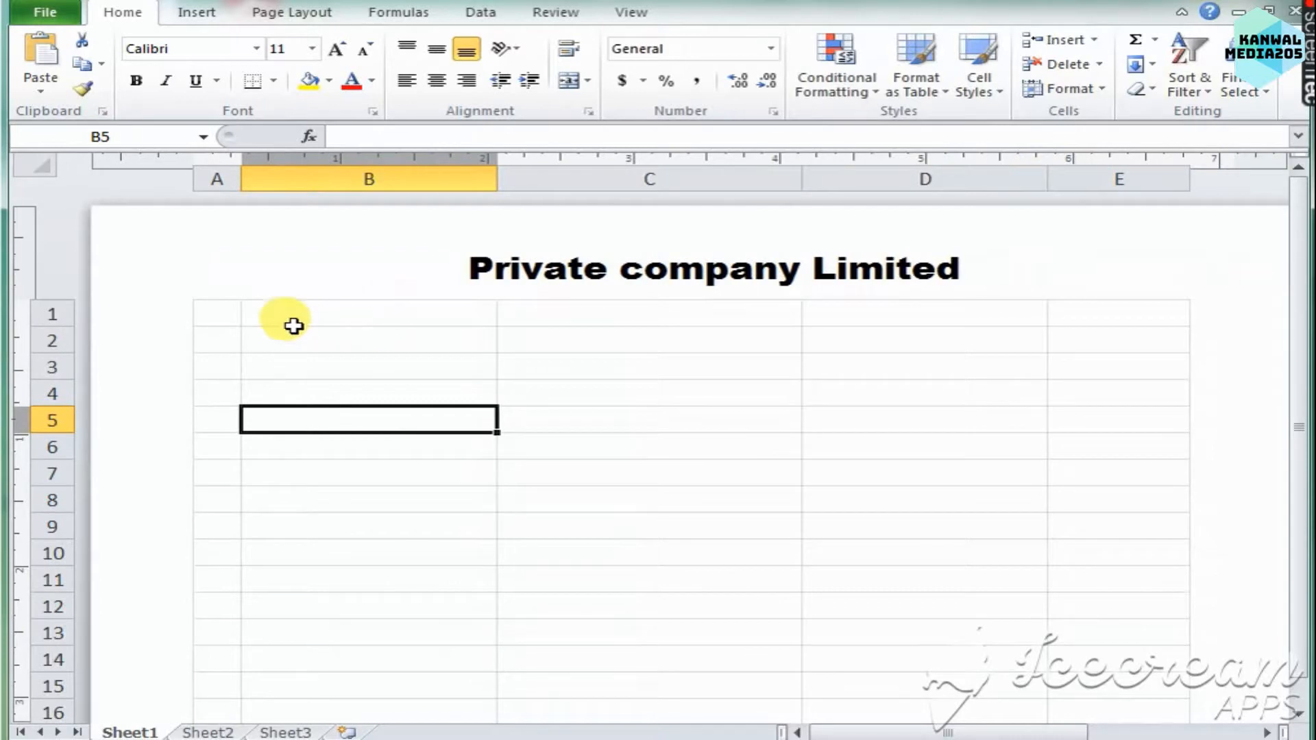
Merge and center cells A1:E1 directly below the page header.
{"action": "left_click", "coordinate": [234, 319]}
{"action": "left_click_drag", "start_coordinate": [234, 319], "coordinate": [1119, 296]}
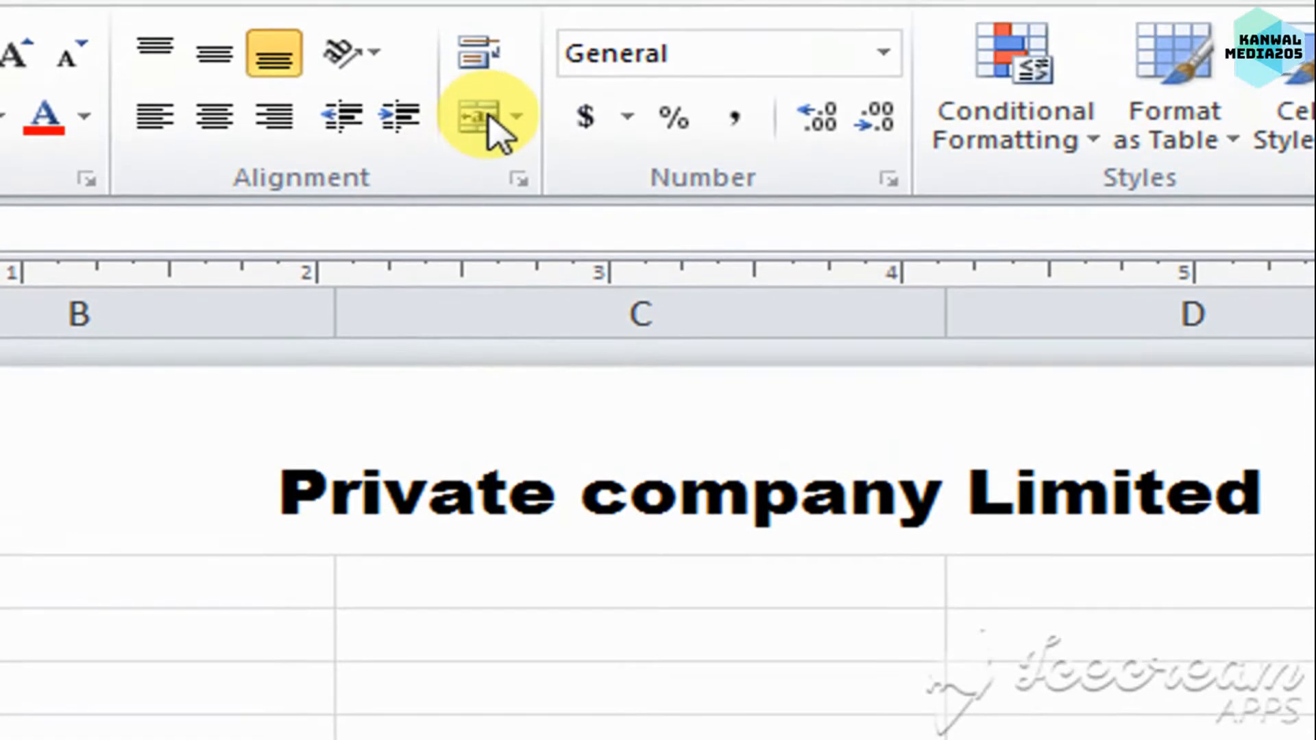
{"action": "left_click", "coordinate": [480, 118]}
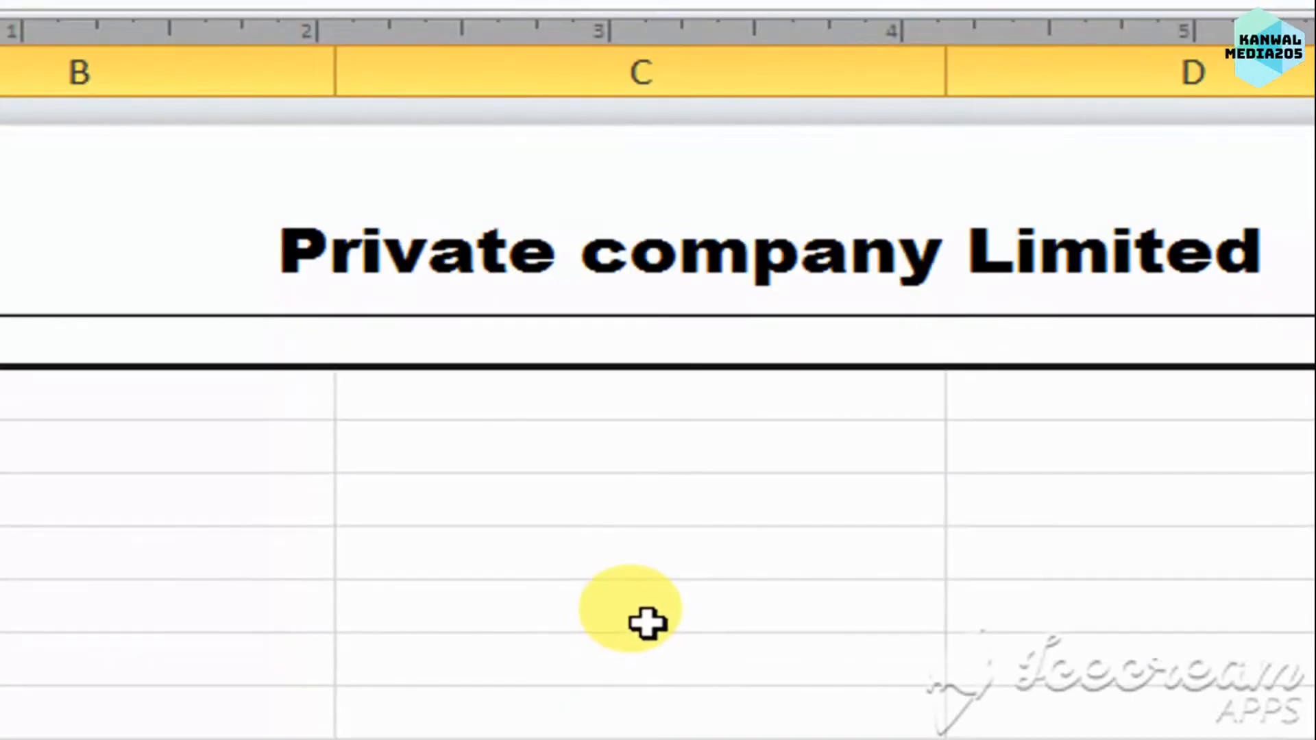
{"action": "left_click", "coordinate": [480, 559]}
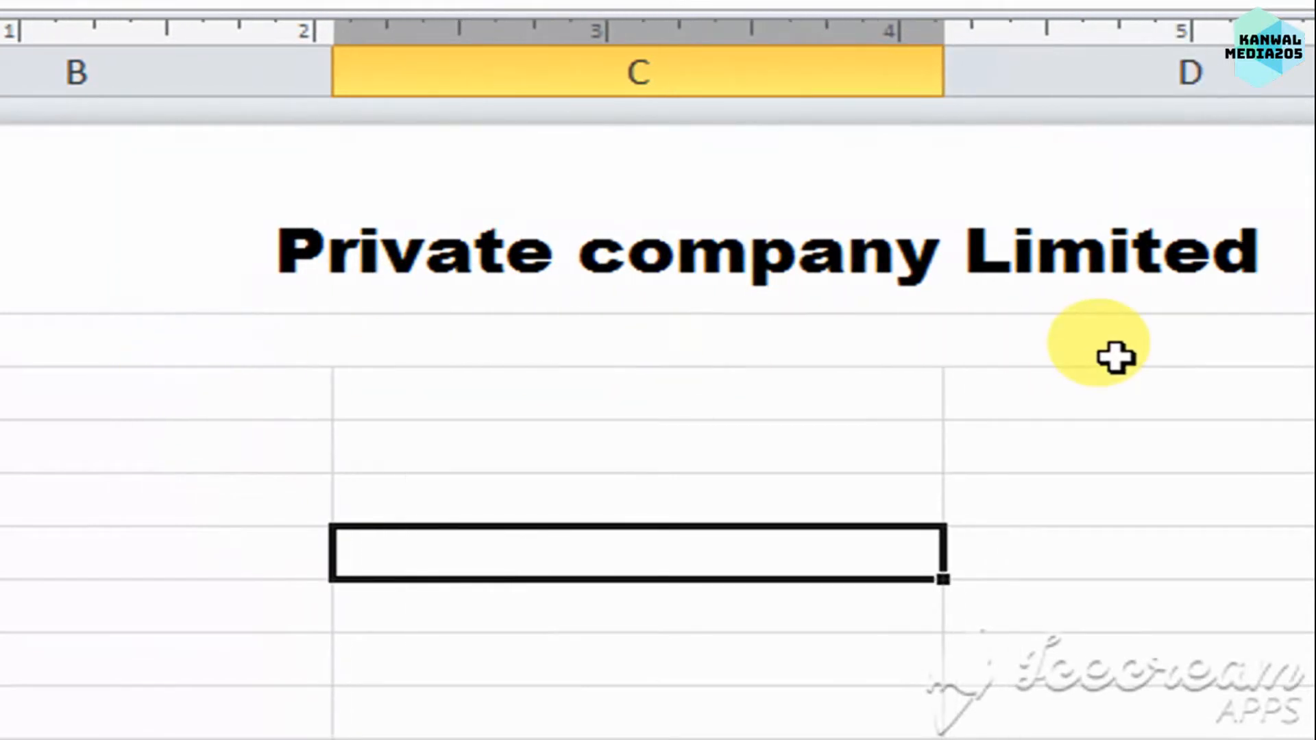
Enter "Industrial Area site." in the merged cell of row 1.
{"action": "left_click", "coordinate": [662, 346]}
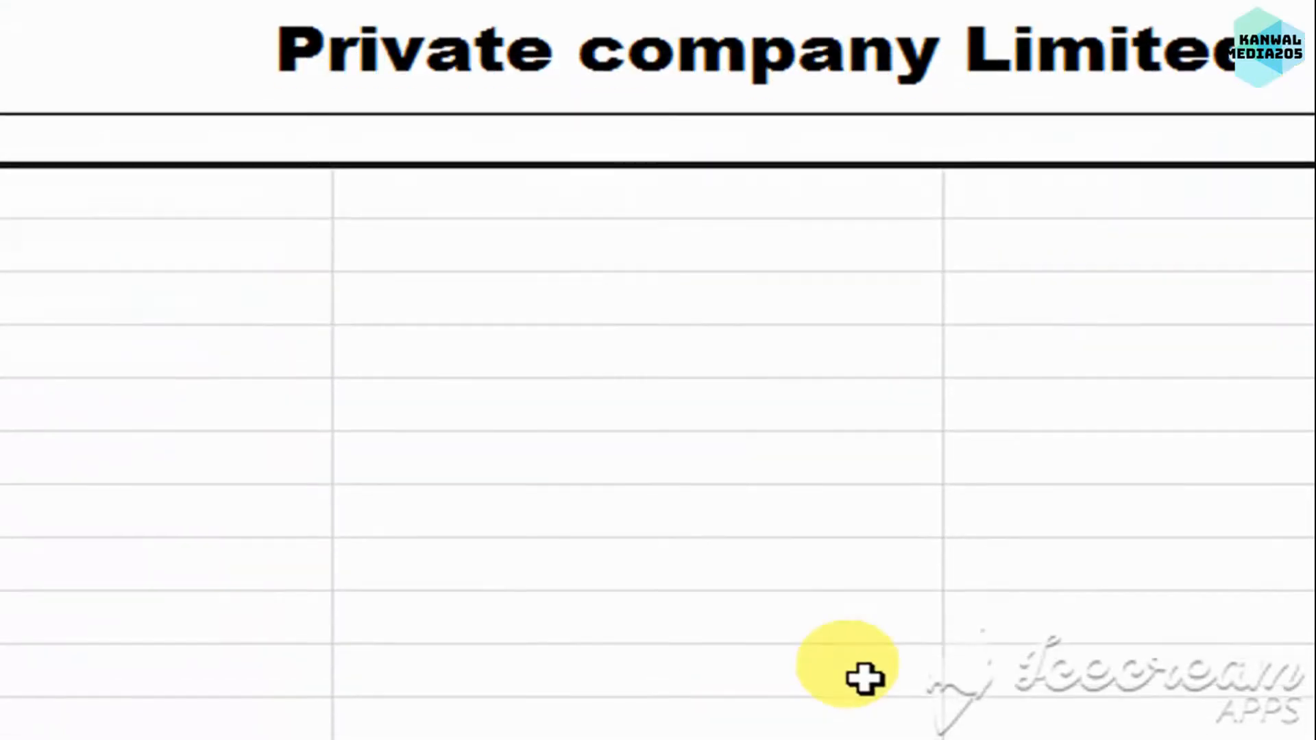
{"action": "type", "text": "INd"}
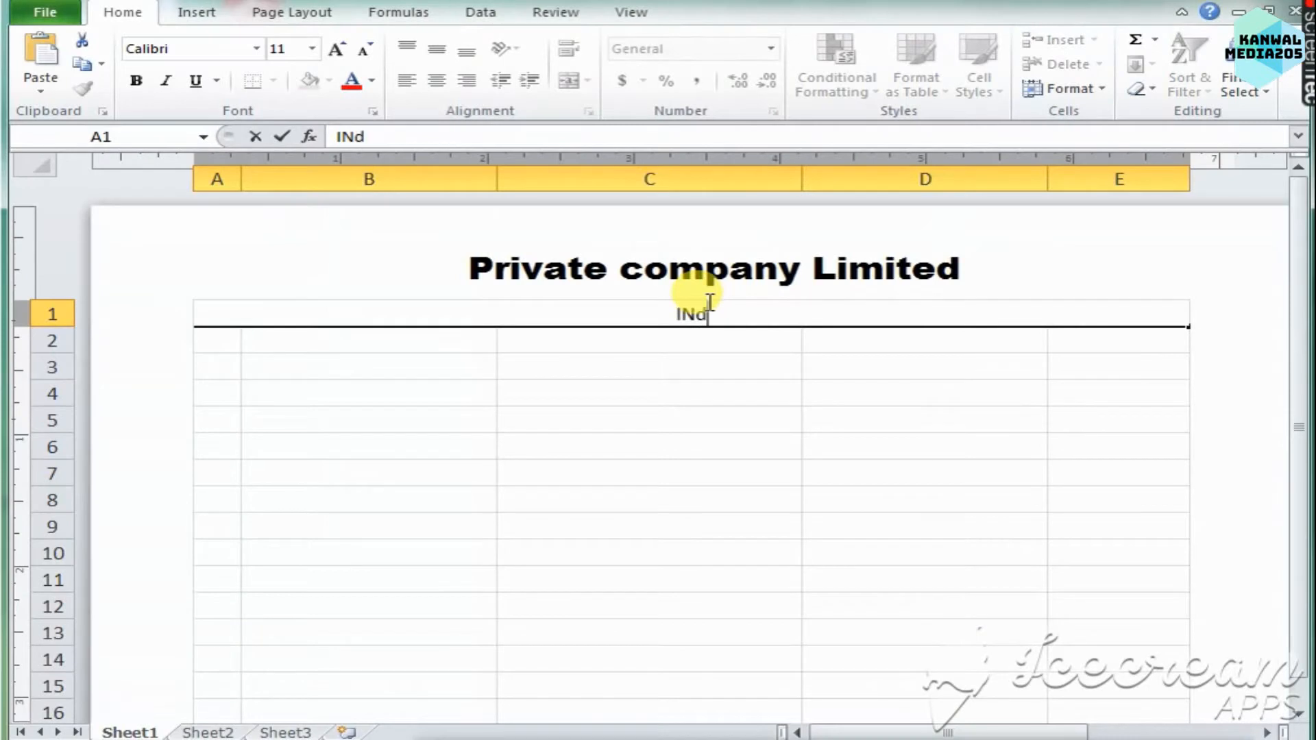
{"action": "type", "text": "ustrial"}
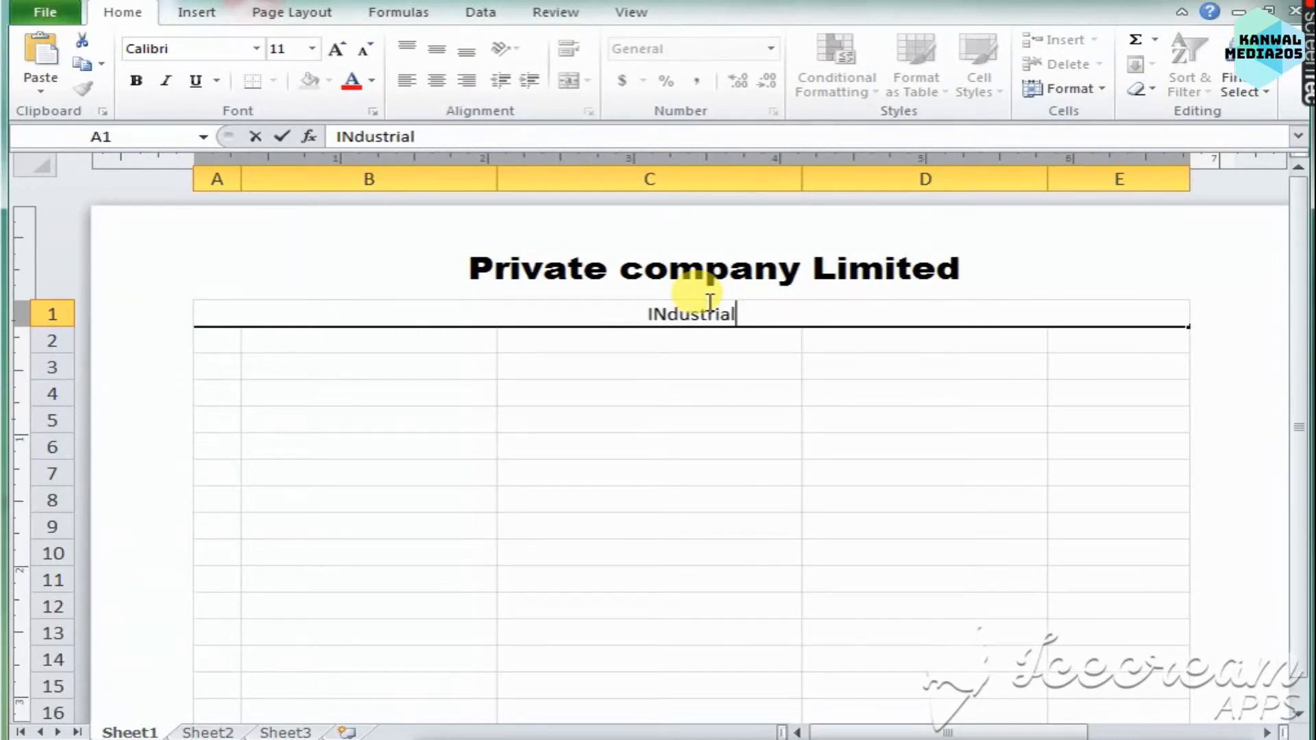
{"action": "type", "text": " Are"}
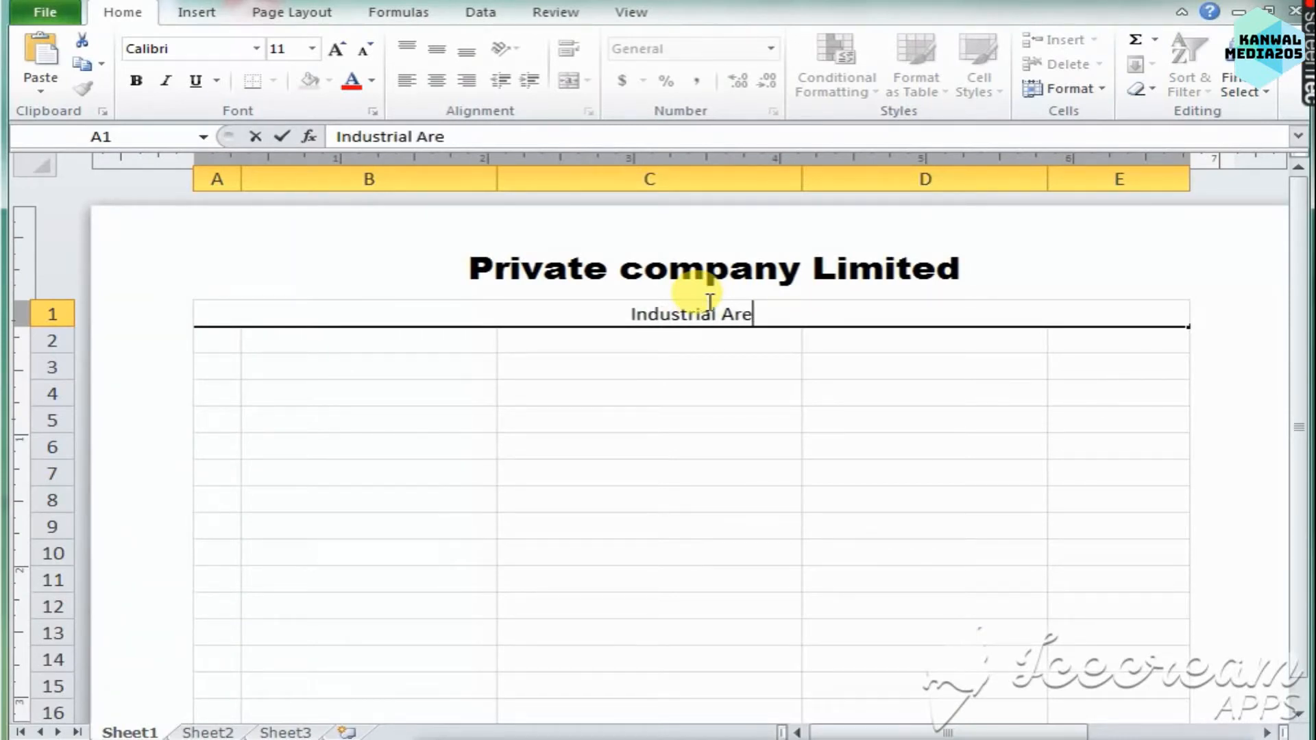
{"action": "type", "text": "a site"}
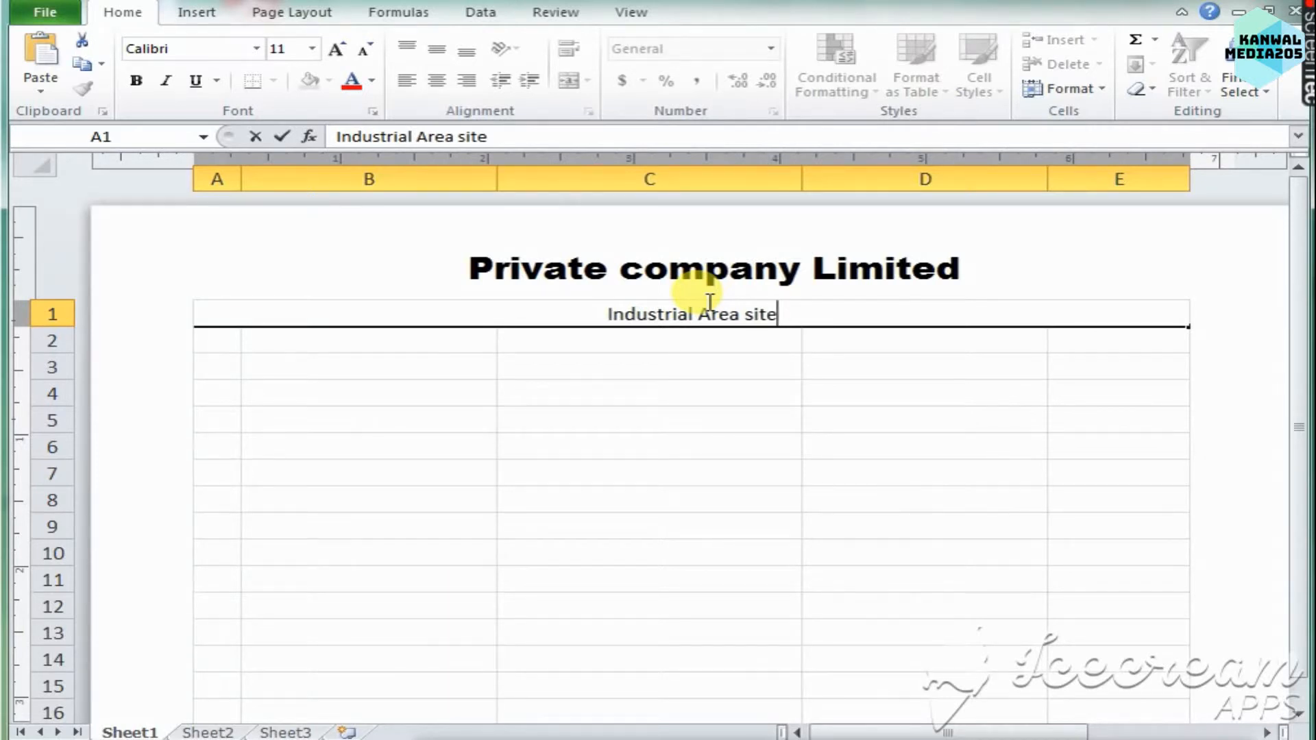
{"action": "left_click_drag", "start_coordinate": [542, 269], "coordinate": [845, 284]}
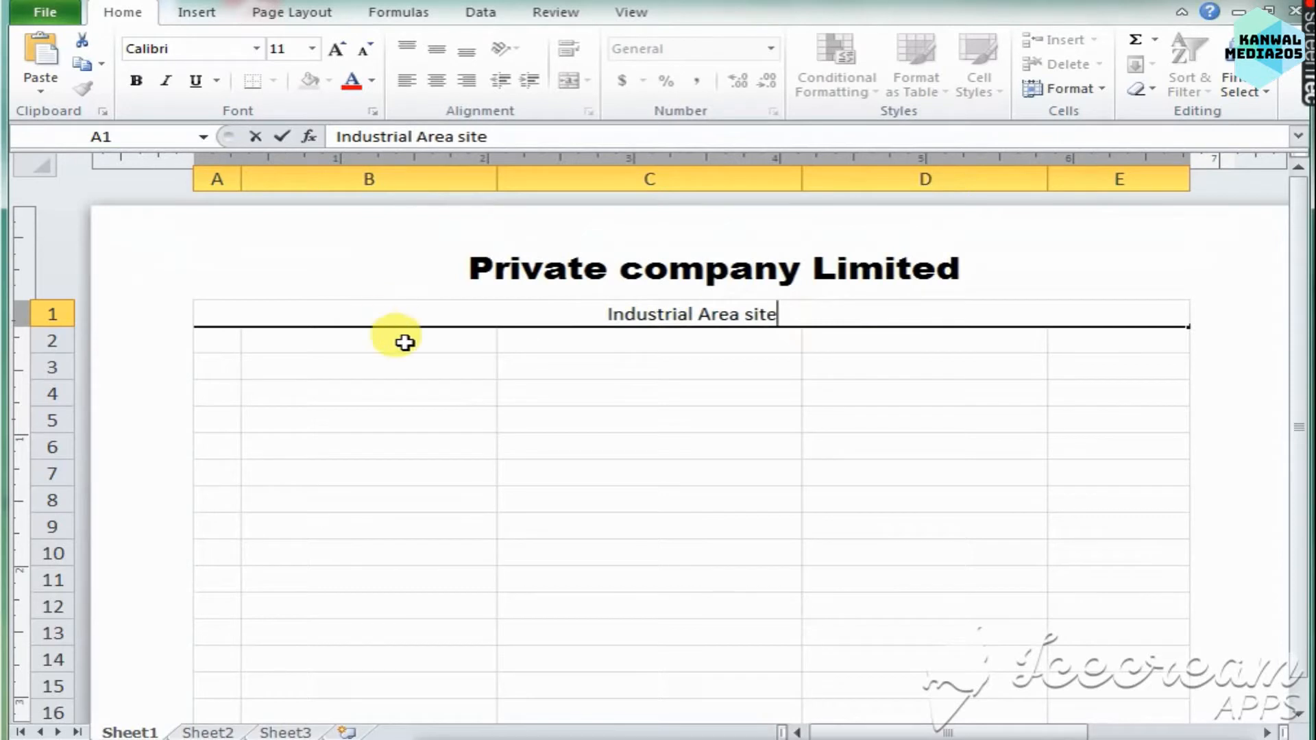
{"action": "type", "text": "."}
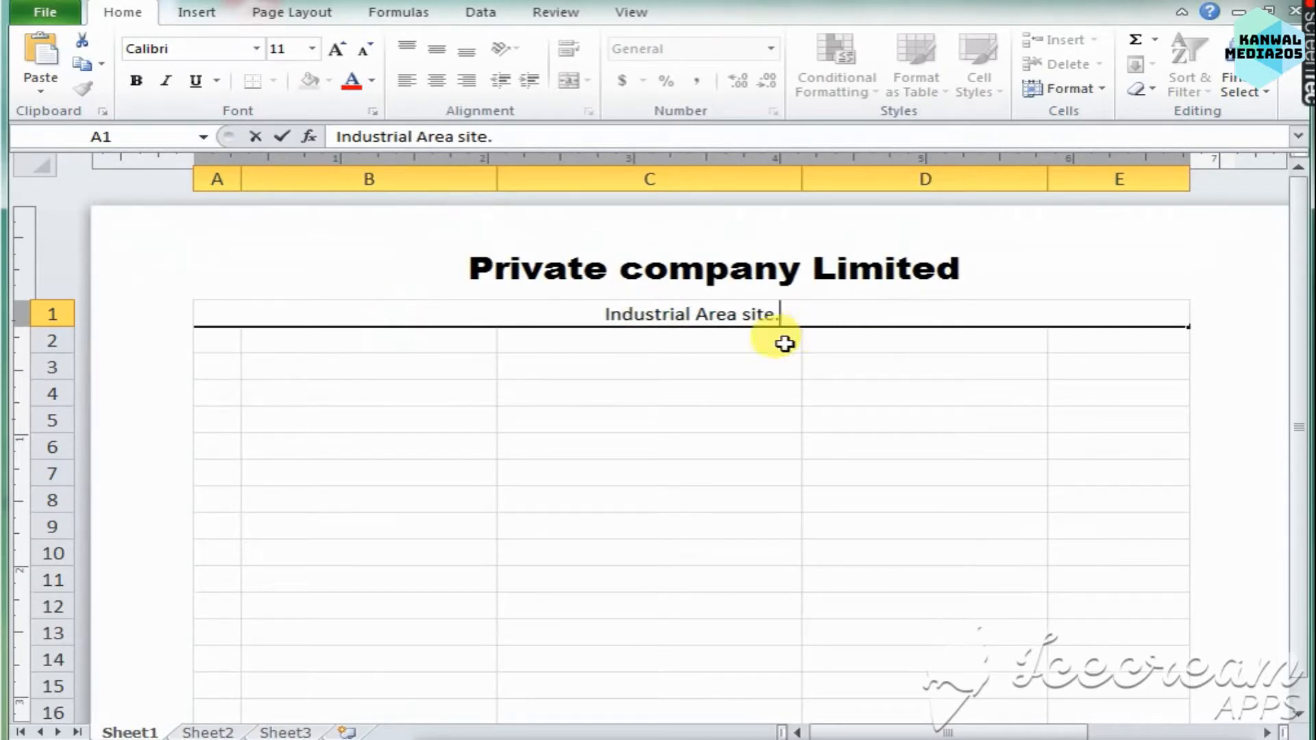
{"action": "left_click", "coordinate": [319, 345]}
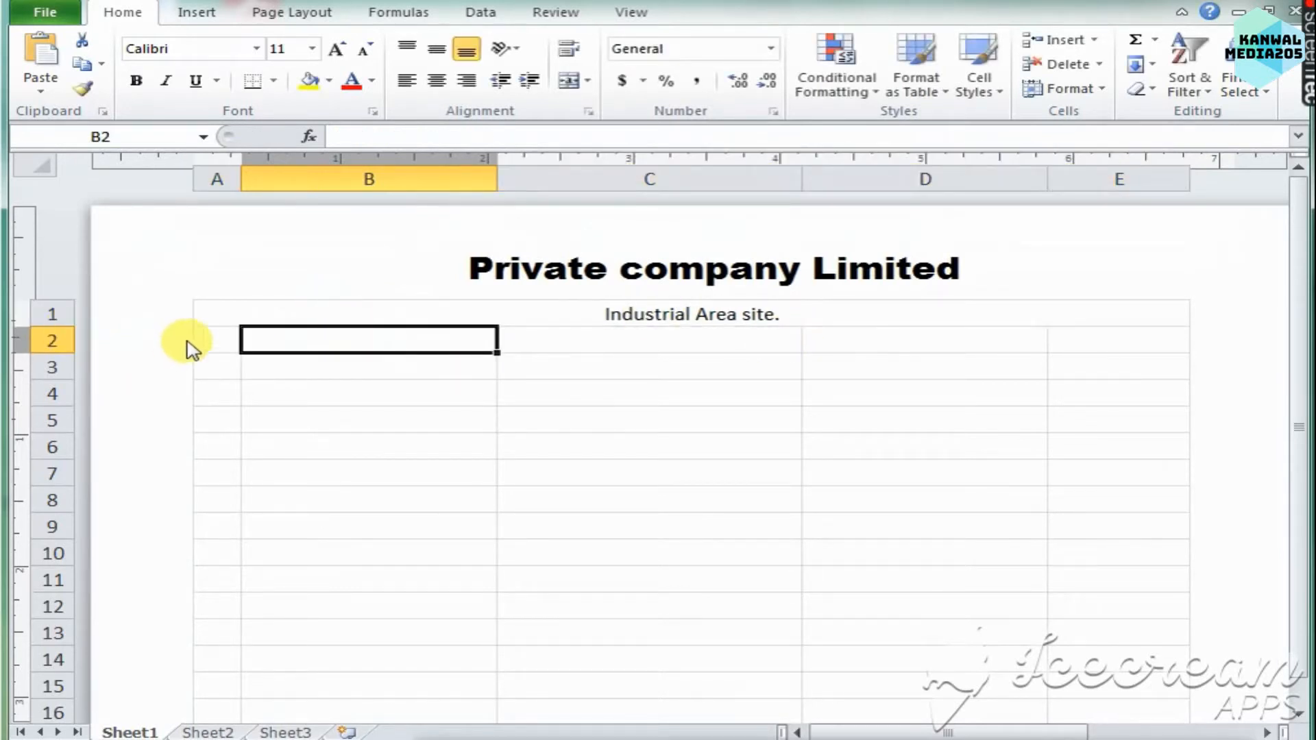
Merge and center cells A2:E2 and enter "Salary slip" in the merged cell.
{"action": "left_click_drag", "start_coordinate": [214, 340], "coordinate": [1162, 338]}
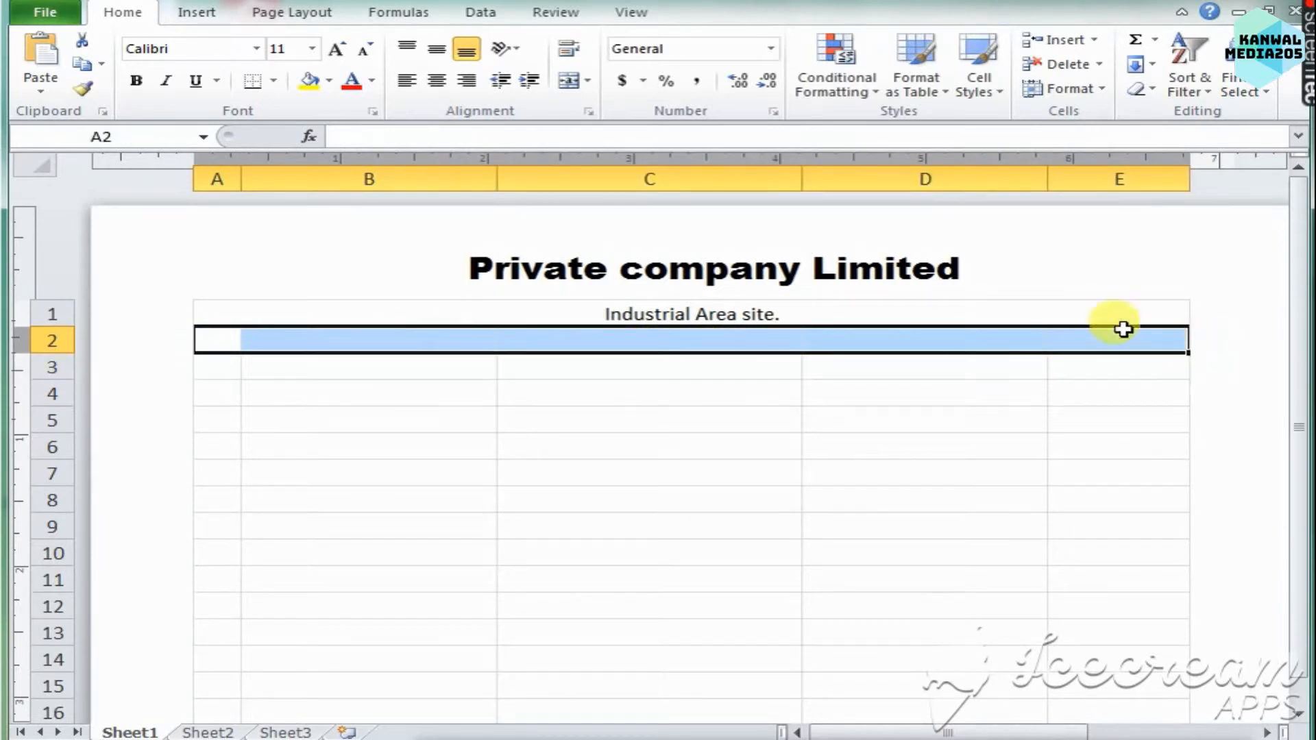
{"action": "left_click", "coordinate": [569, 81]}
{"action": "left_click", "coordinate": [755, 499]}
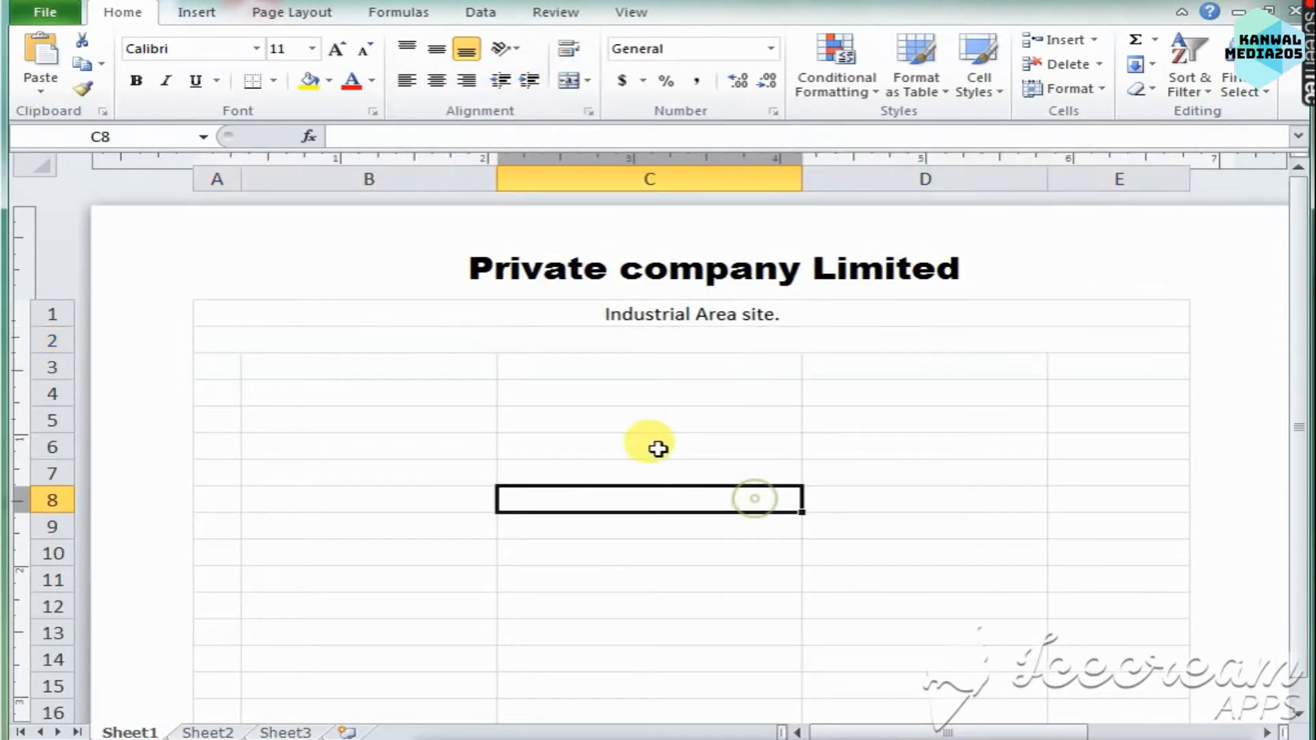
{"action": "left_click", "coordinate": [417, 348]}
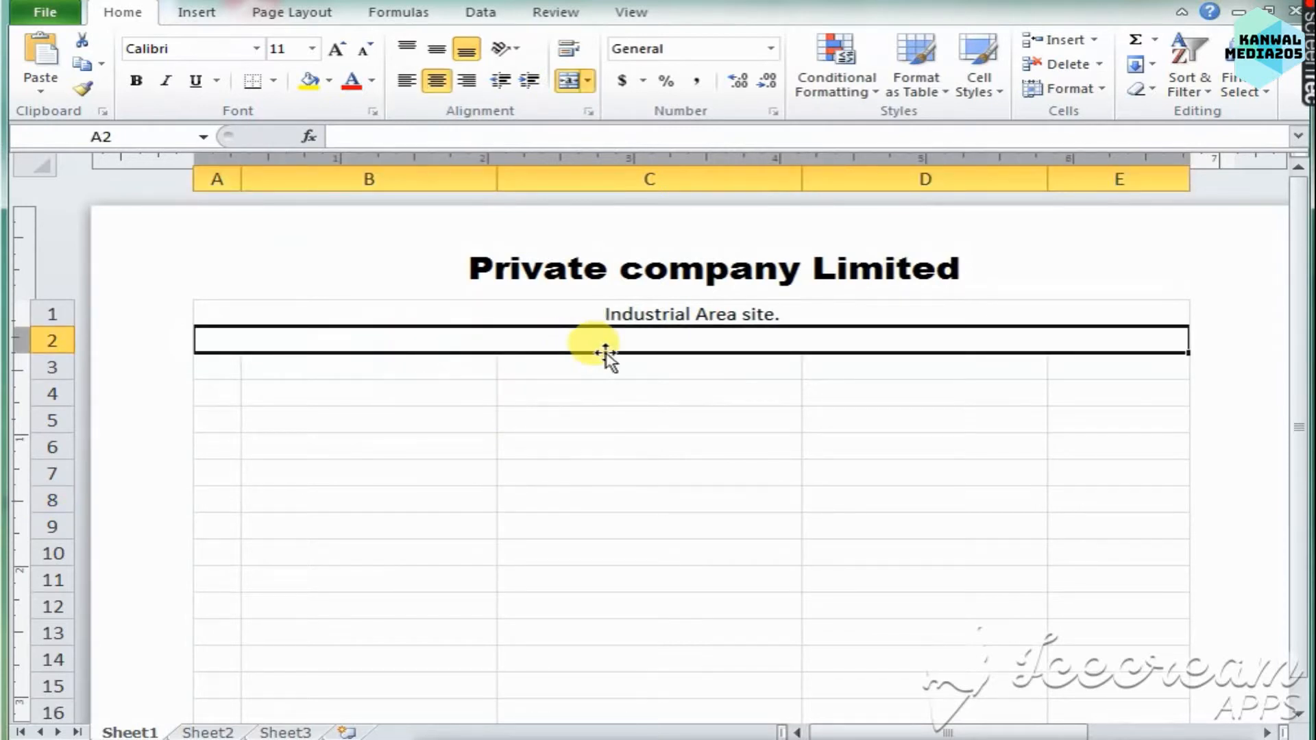
{"action": "type", "text": "Salary"}
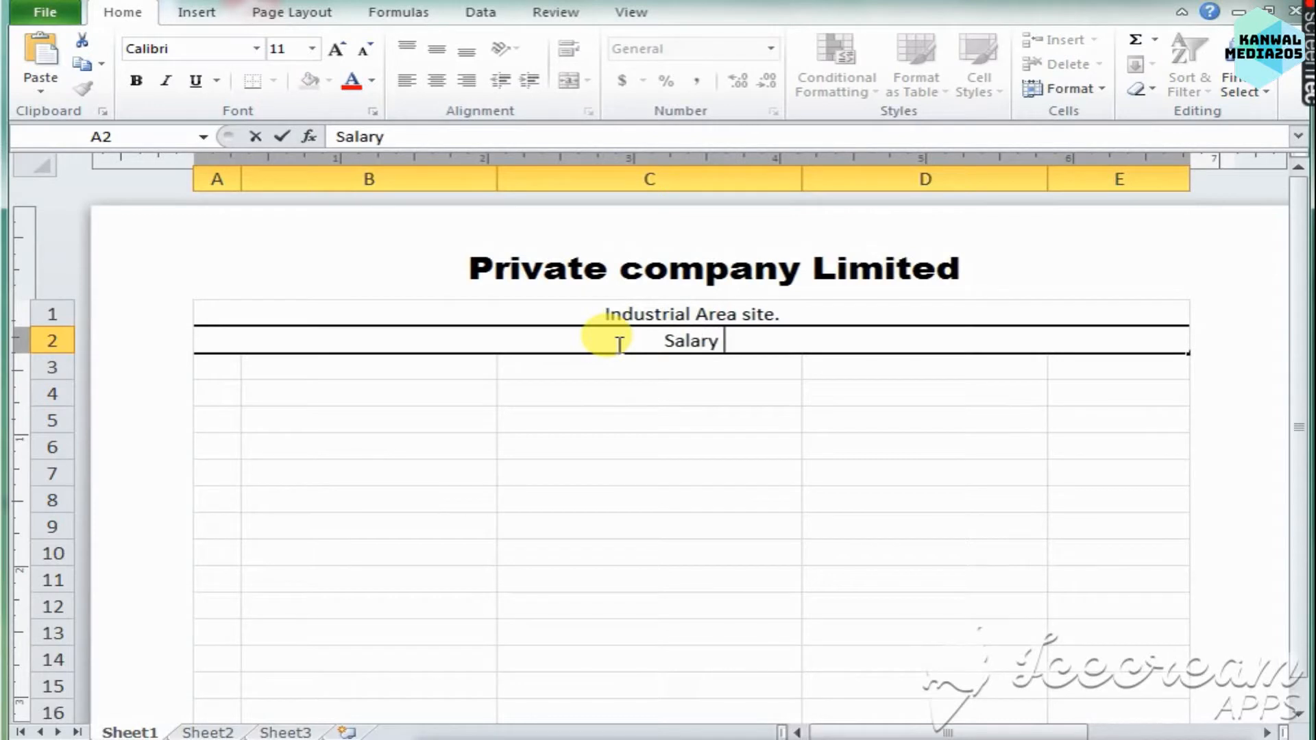
{"action": "type", "text": " slip"}
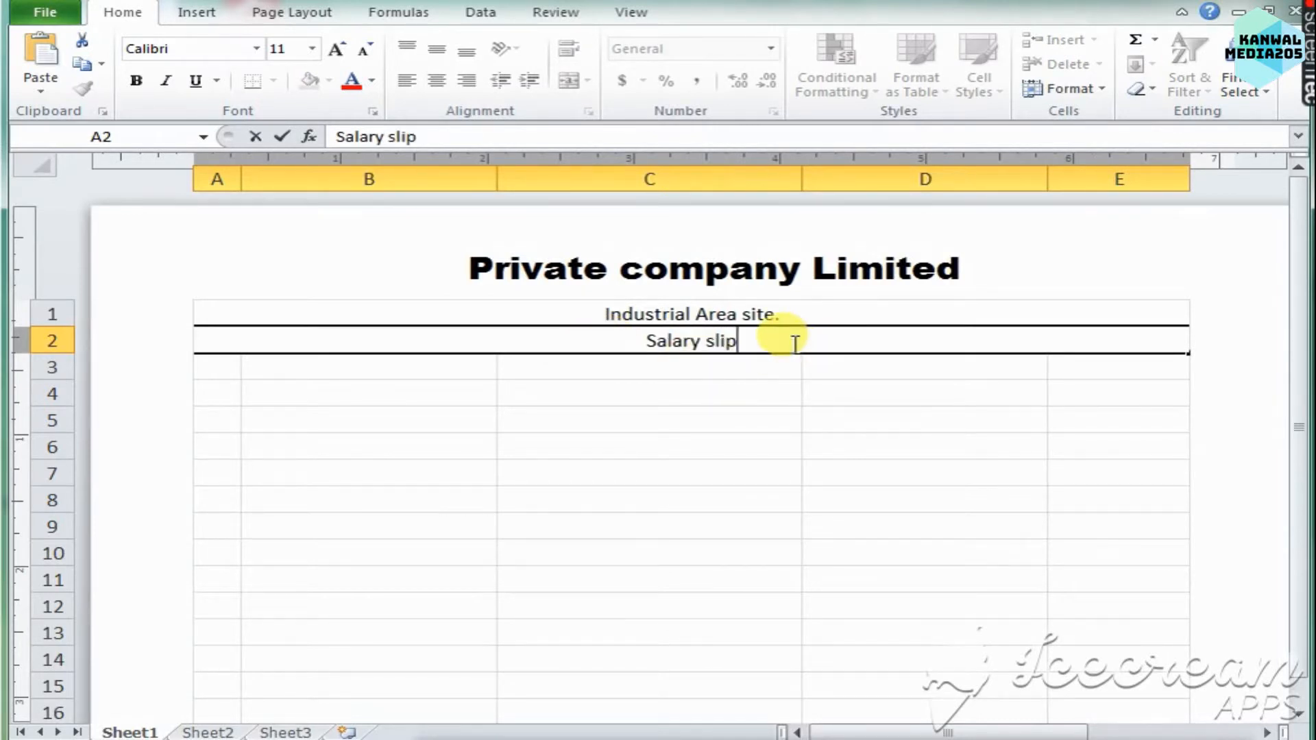
Change the font of the "Salary slip" text in row 2 to Arial Black.
{"action": "left_click_drag", "start_coordinate": [795, 343], "coordinate": [634, 329]}
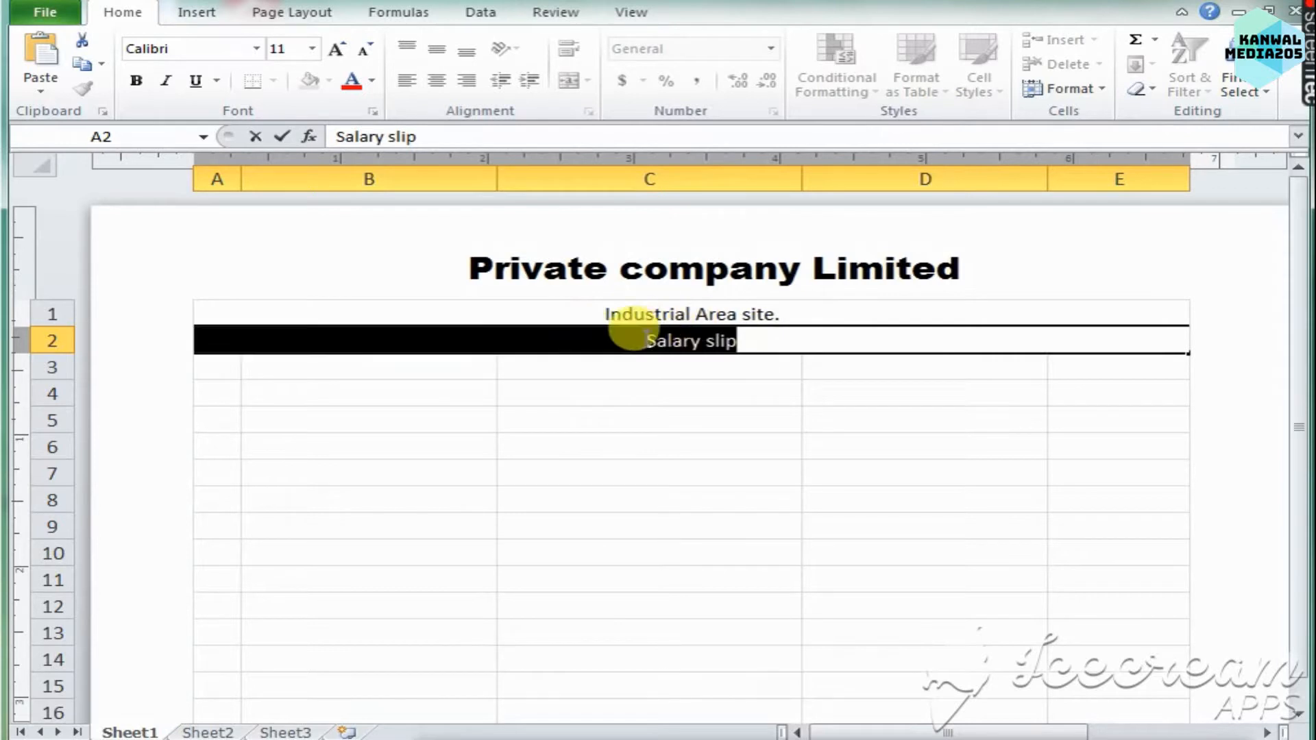
{"action": "left_click", "coordinate": [256, 48]}
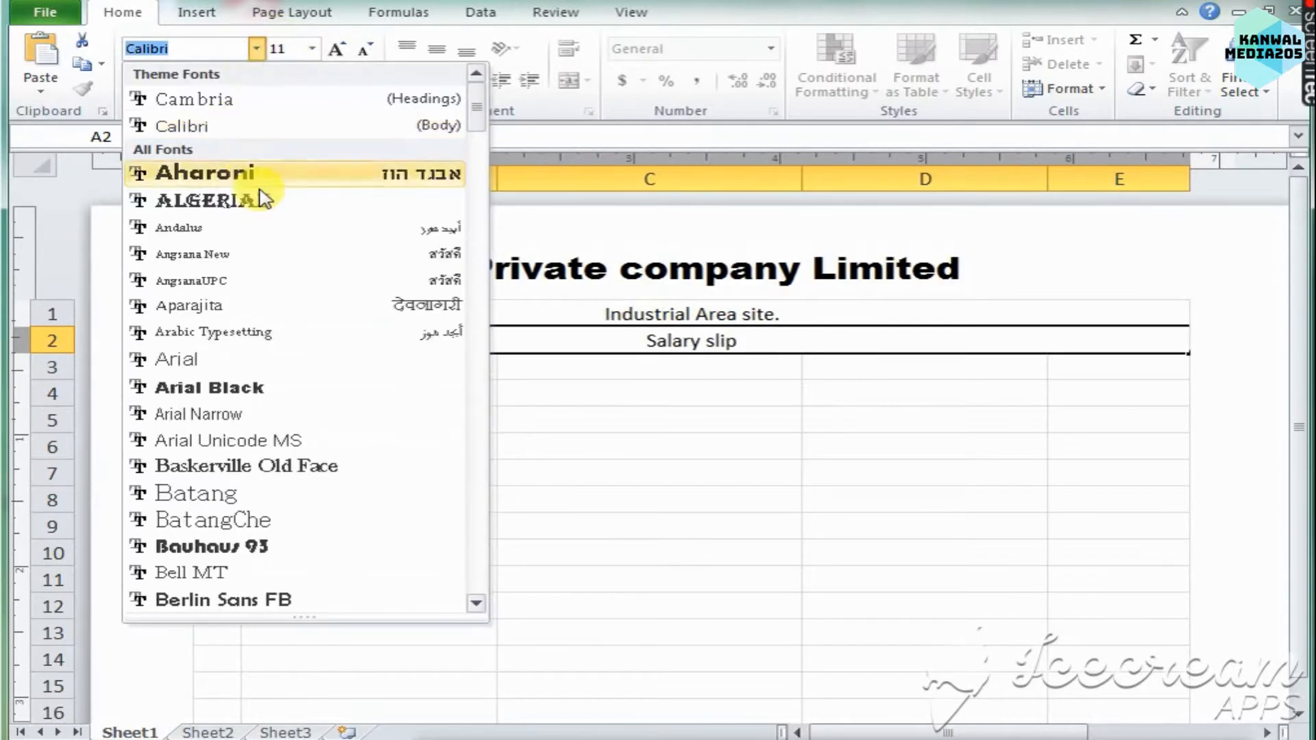
{"action": "left_click", "coordinate": [256, 389]}
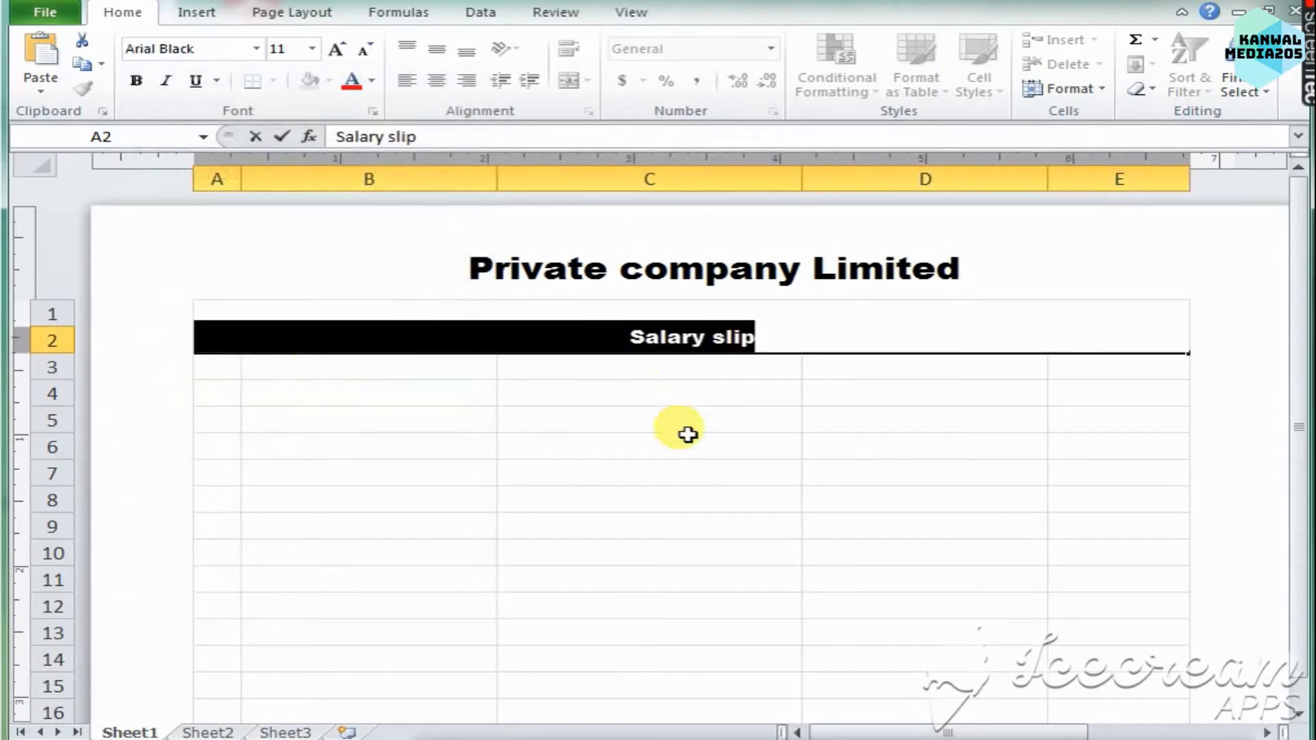
{"action": "left_click", "coordinate": [685, 442]}
Add a bottom border to the merged "Industrial Area site." cell in row 1.
{"action": "left_click", "coordinate": [713, 315]}
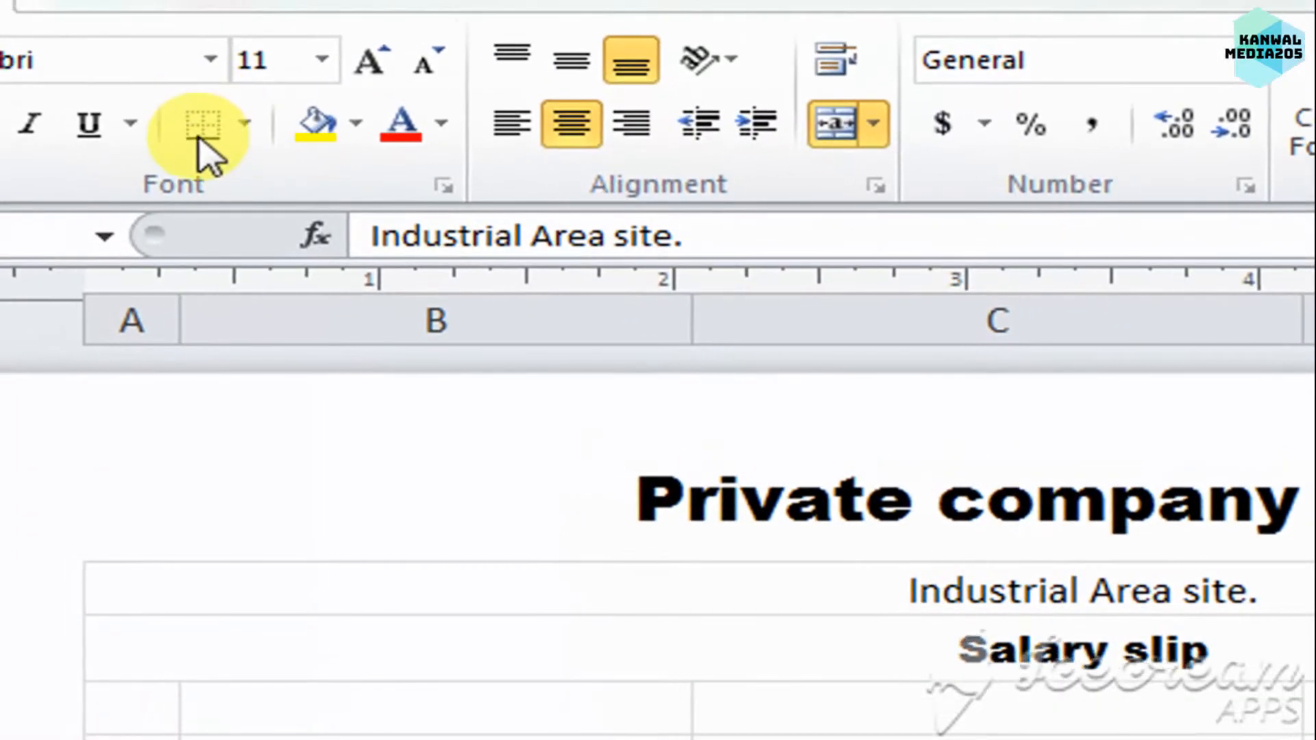
{"action": "left_click", "coordinate": [235, 128]}
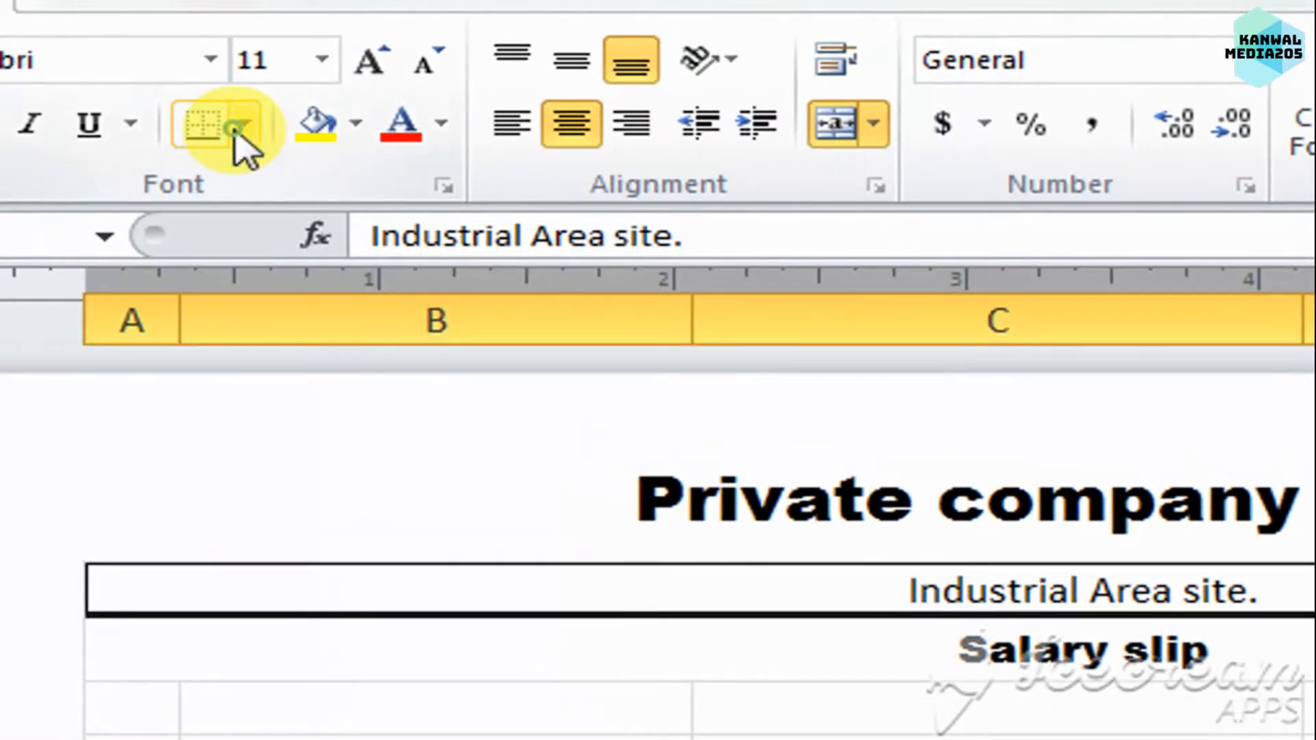
{"action": "left_click", "coordinate": [240, 127]}
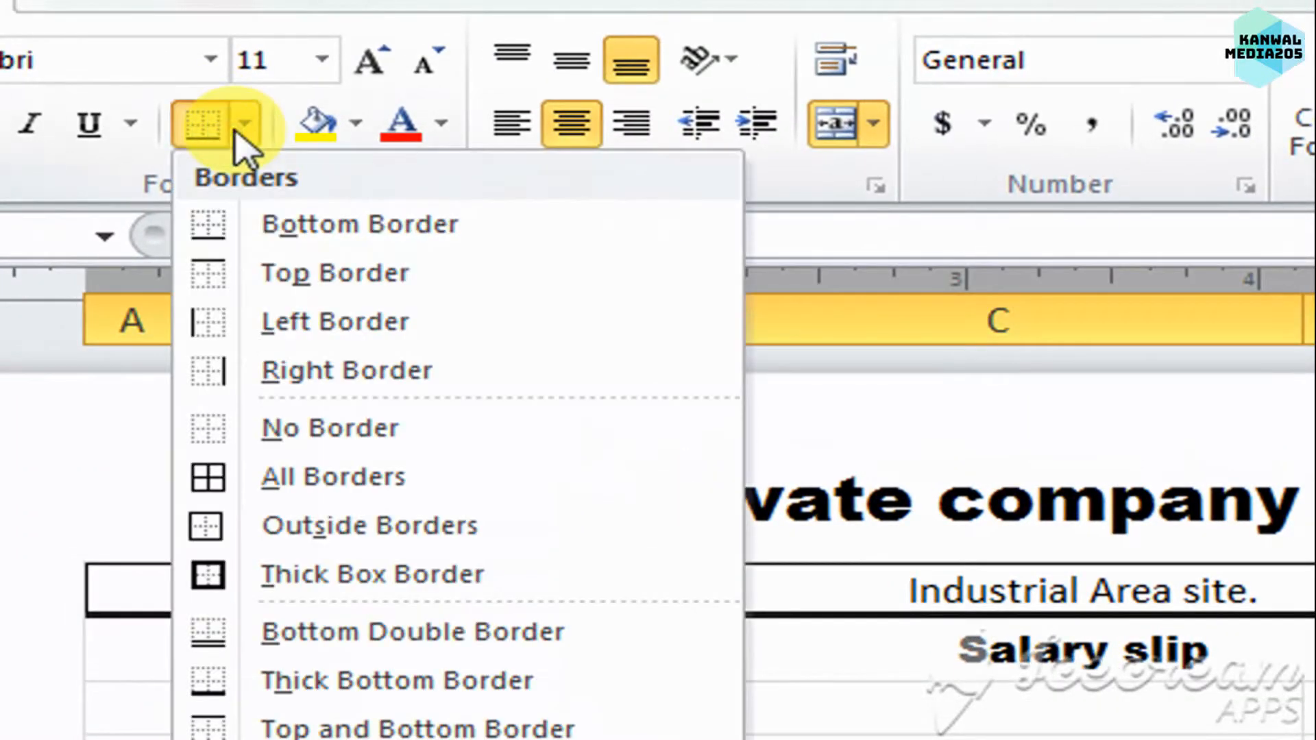
{"action": "left_click", "coordinate": [295, 248]}
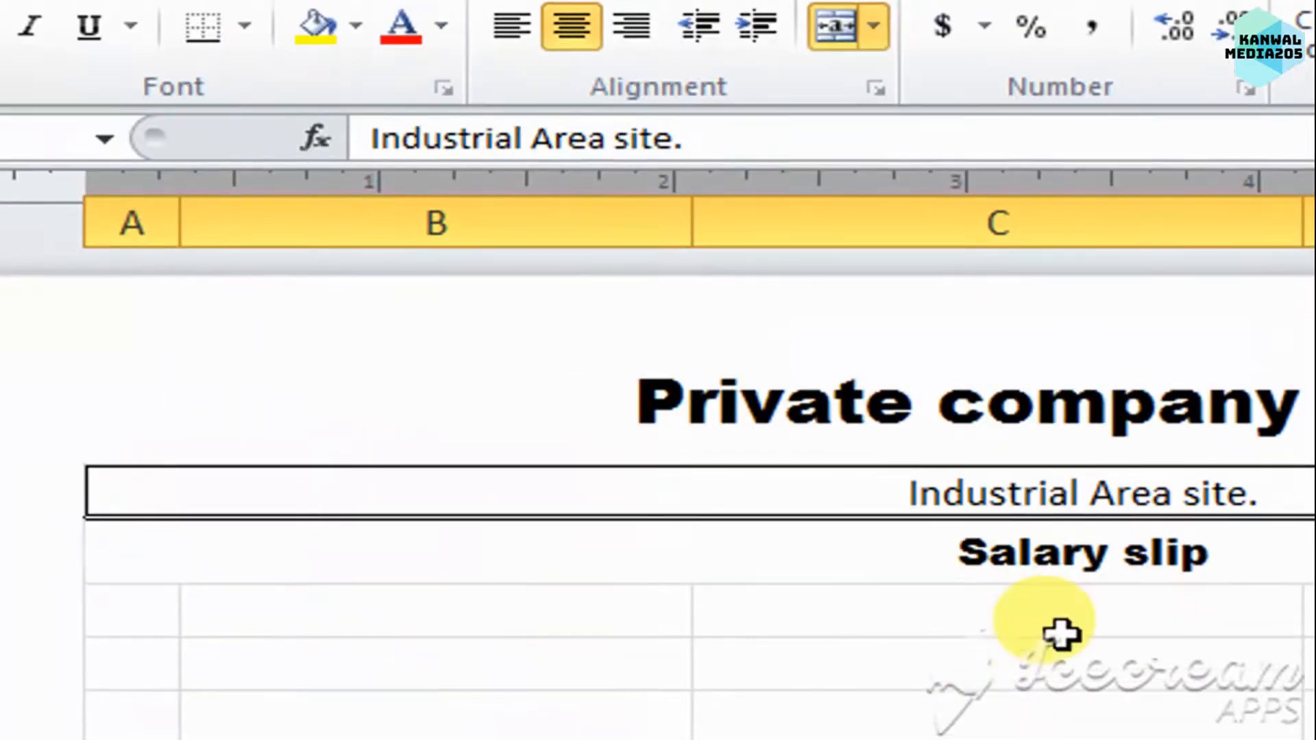
Draw a thick solid border along the bottom edge of the merged "Industrial Area site." cell, across columns A to E.
{"action": "left_click", "coordinate": [730, 540]}
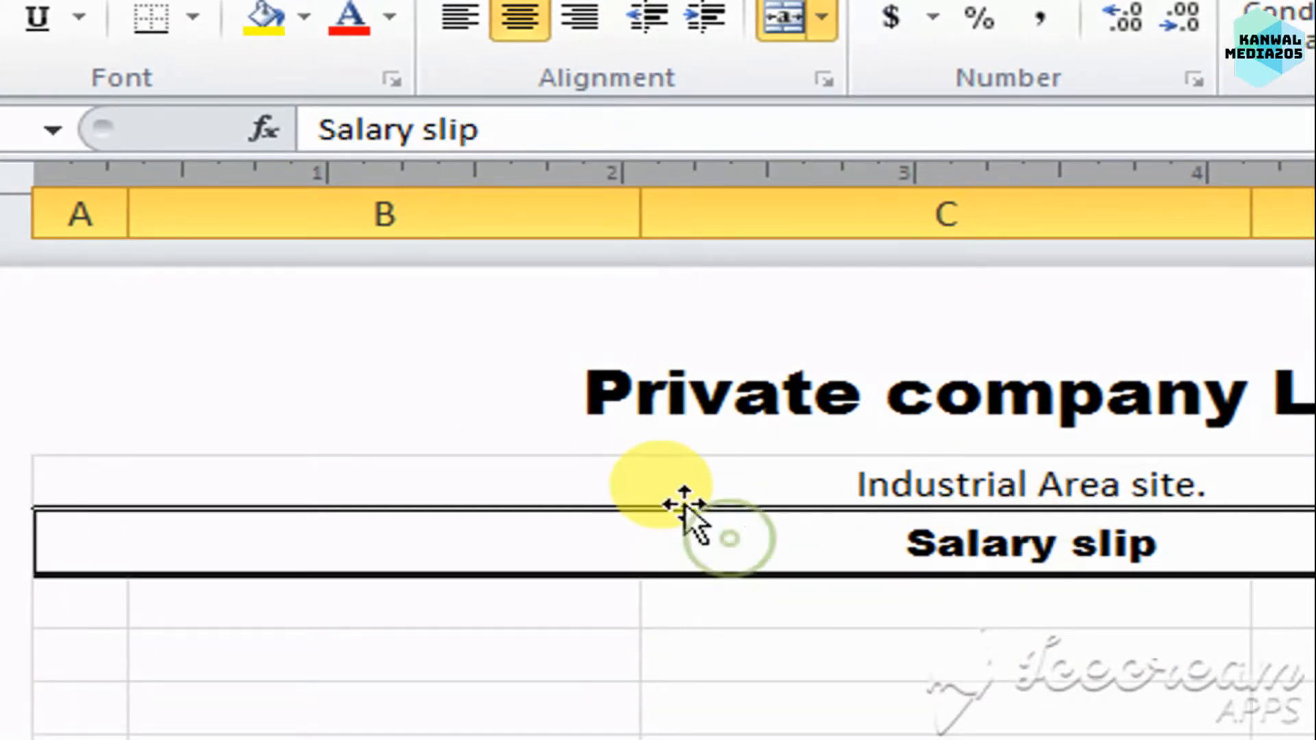
{"action": "left_click", "coordinate": [769, 659]}
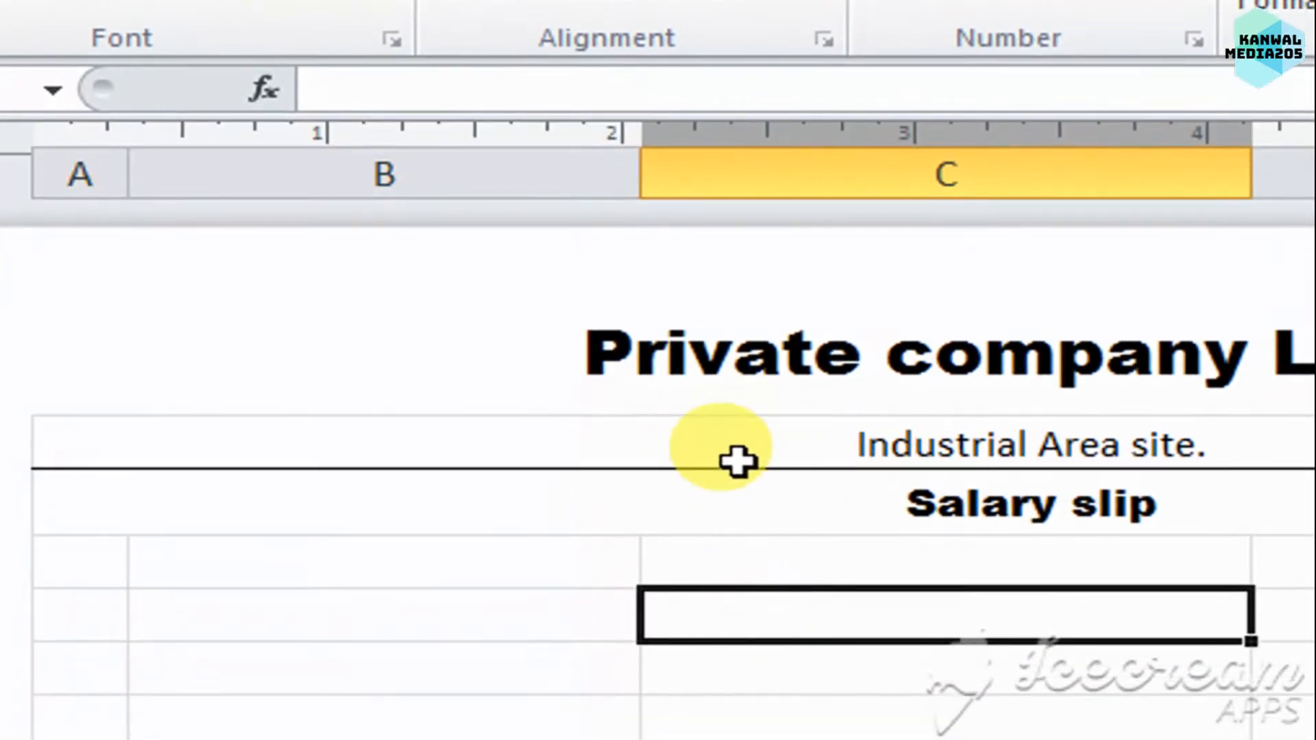
{"action": "left_click", "coordinate": [793, 453]}
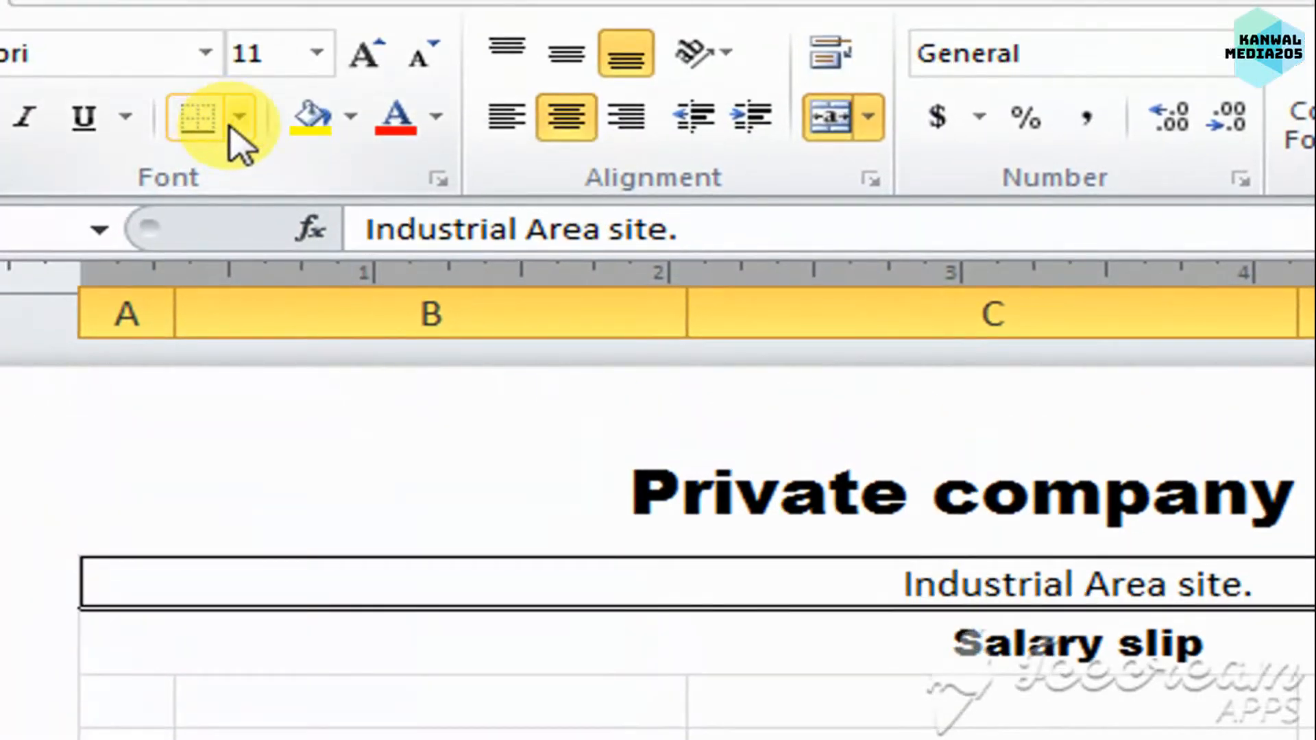
{"action": "left_click", "coordinate": [237, 120]}
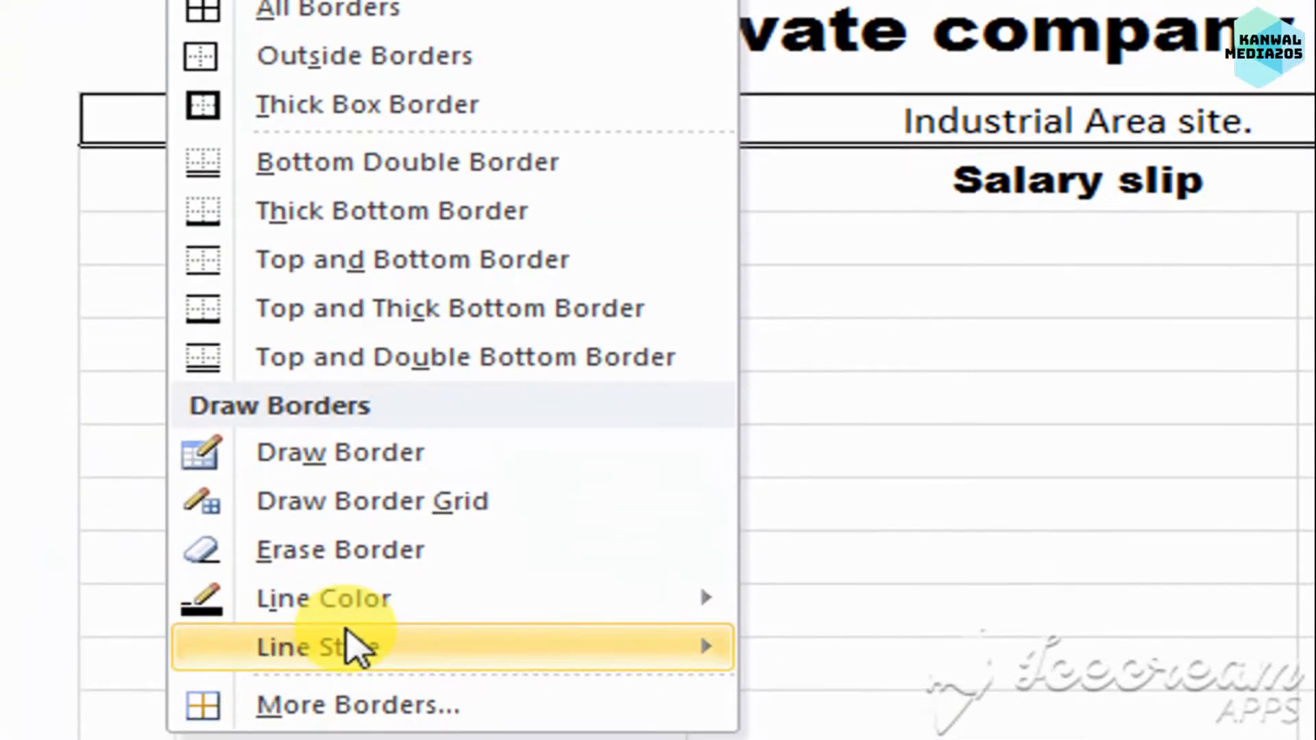
{"action": "mouse_move", "coordinate": [353, 696]}
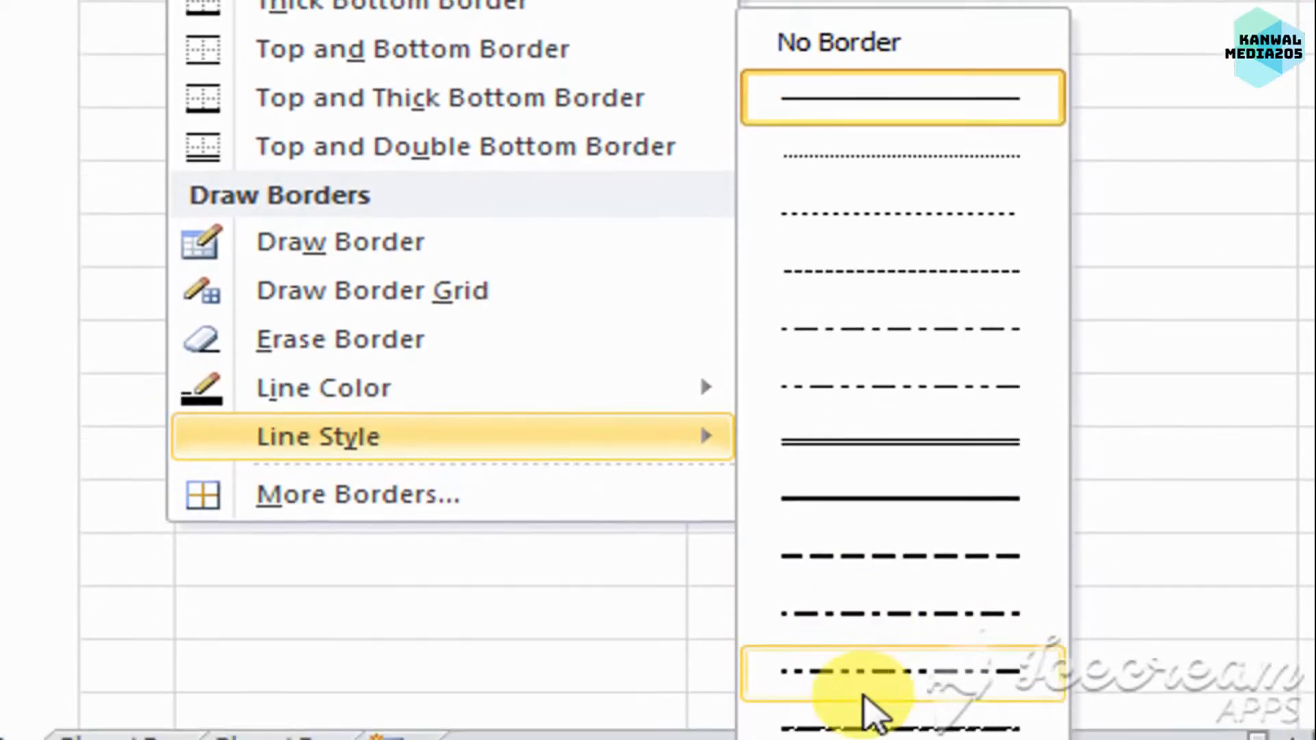
{"action": "left_click", "coordinate": [881, 738]}
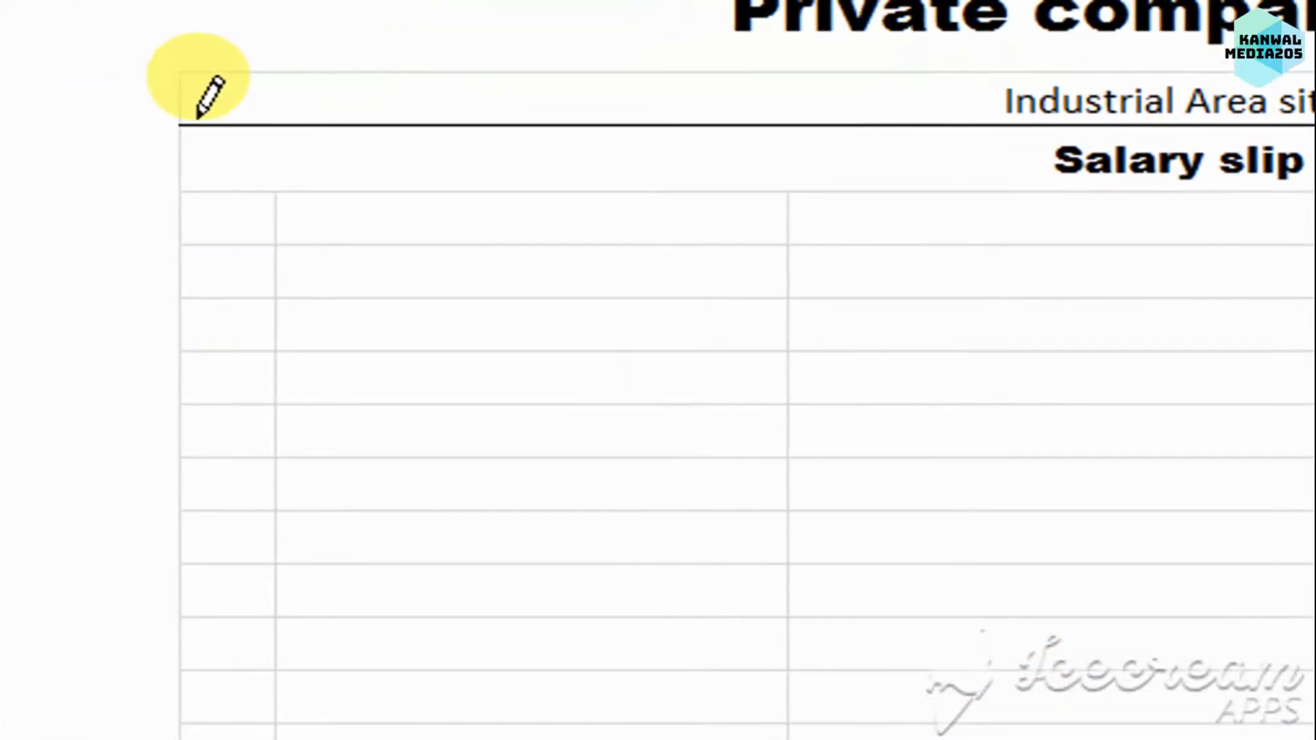
{"action": "left_click_drag", "start_coordinate": [140, 122], "coordinate": [1315, 125]}
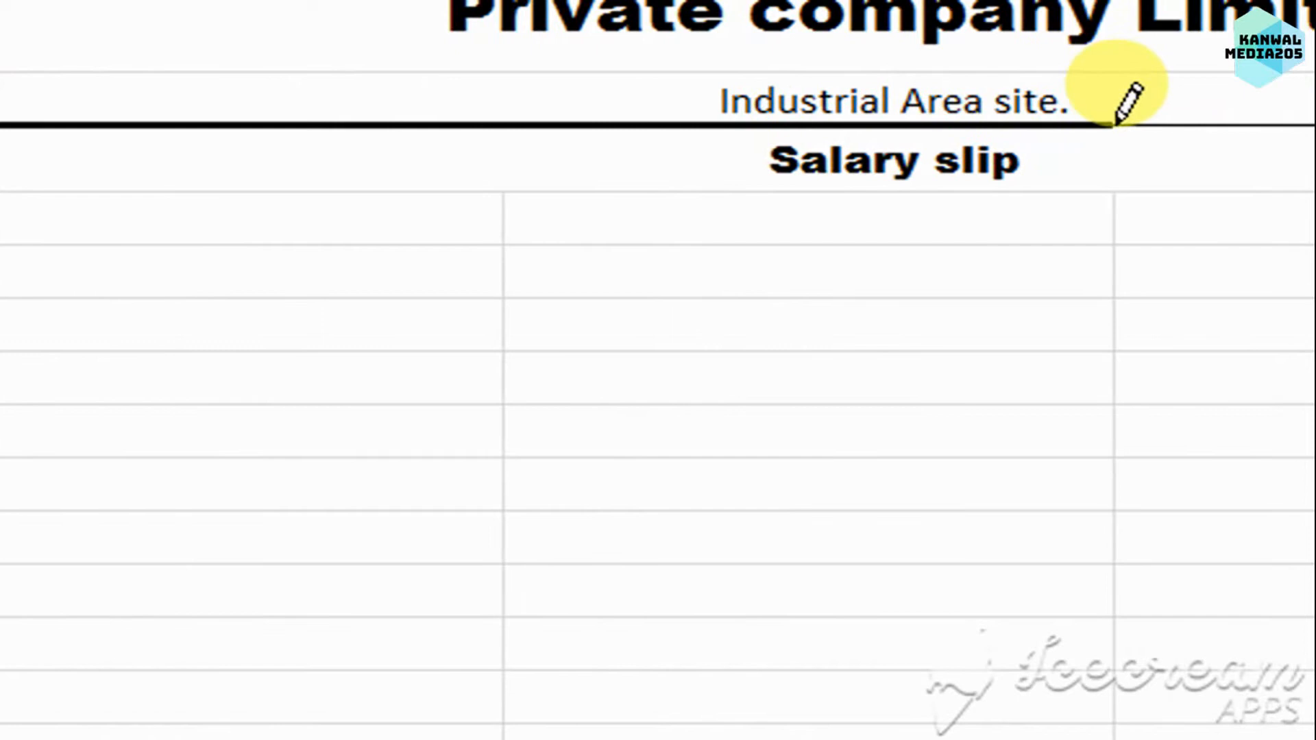
{"action": "left_click_drag", "start_coordinate": [1117, 125], "coordinate": [1231, 121]}
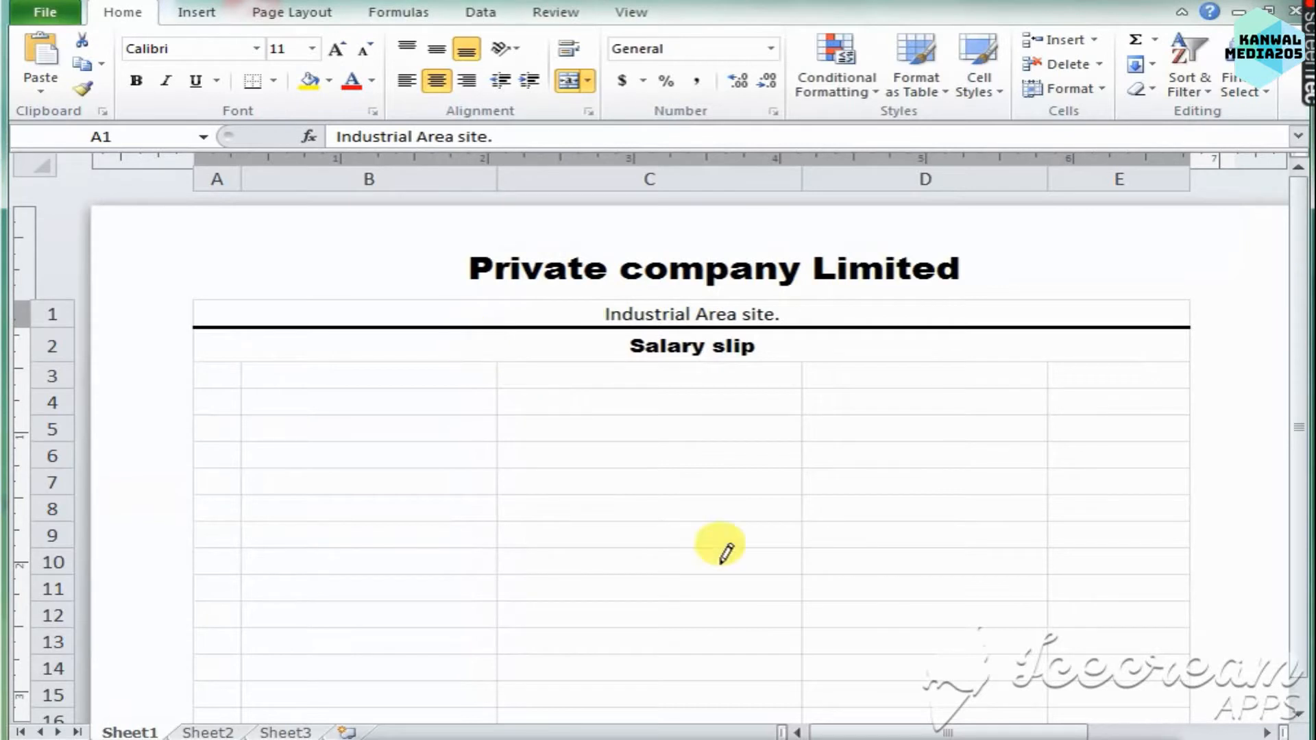
{"action": "key", "text": "Escape"}
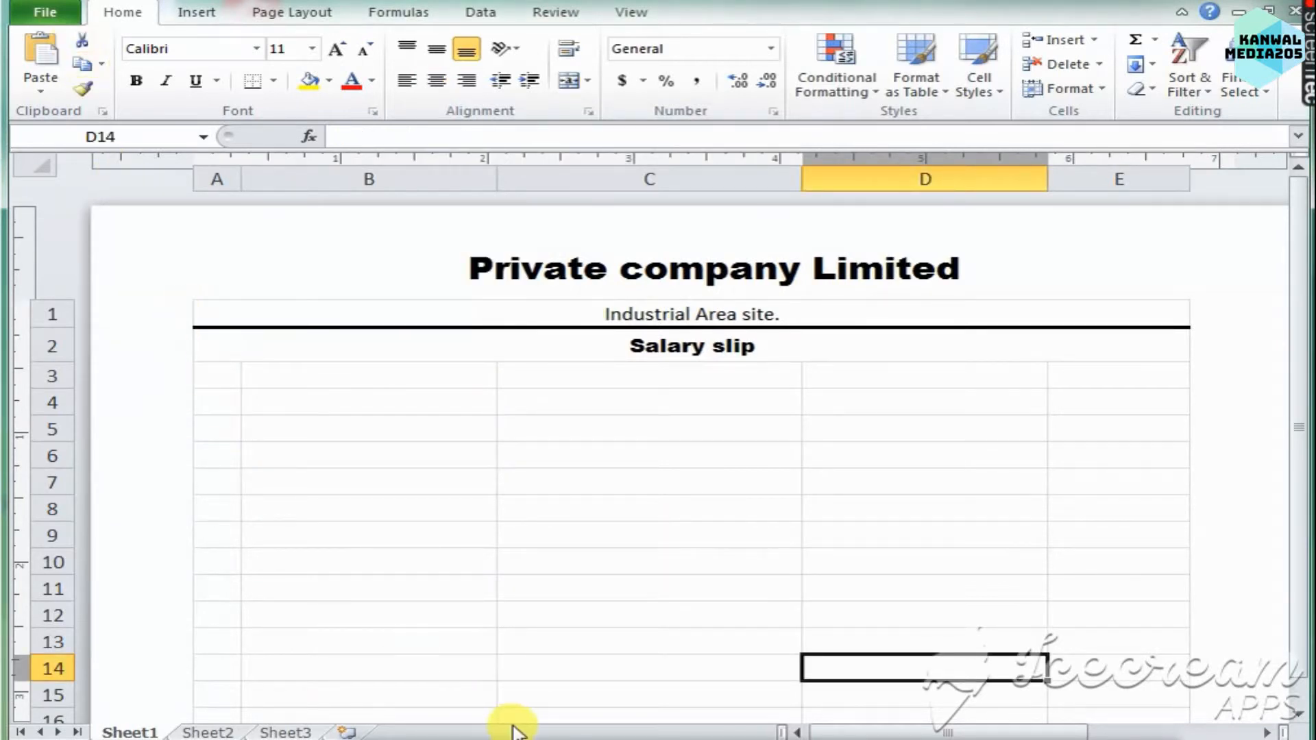
Enter the label "Employ Id" in cell B4 and "Employ Name" in cell D4.
{"action": "key", "text": "alt+Tab"}
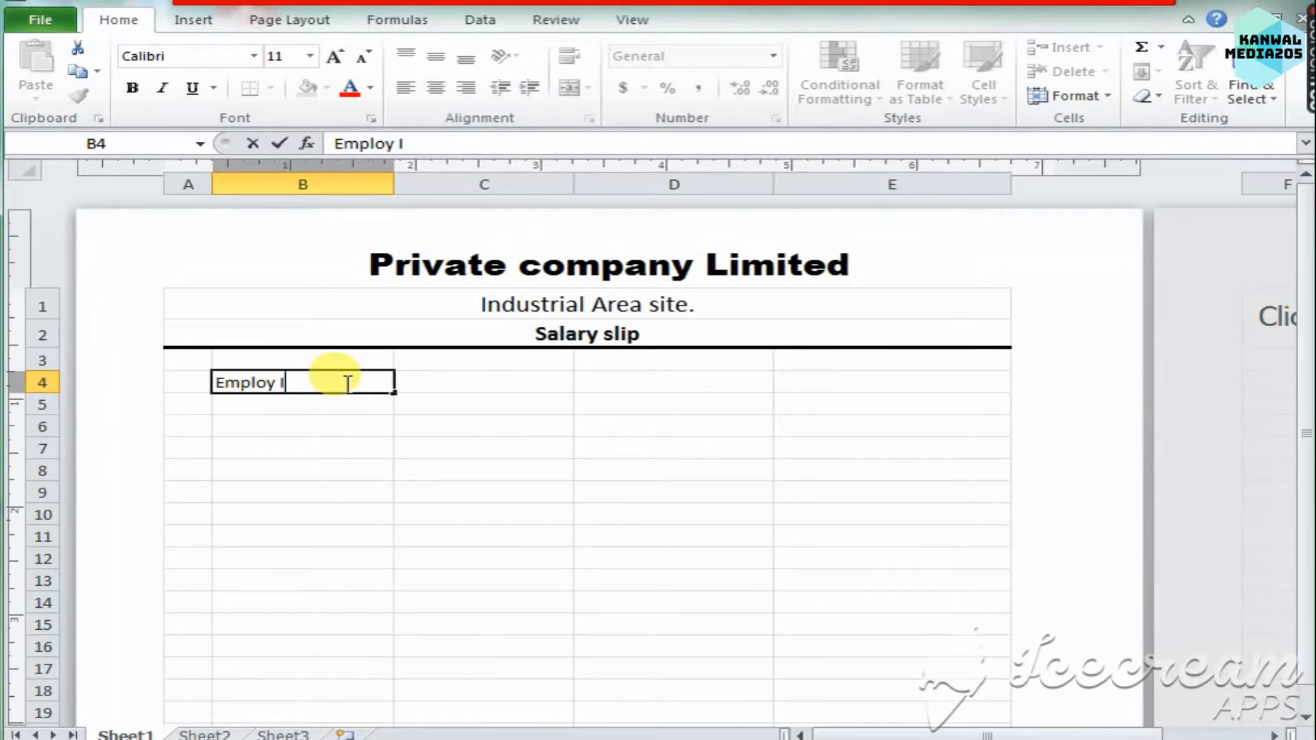
{"action": "key", "text": "Tab"}
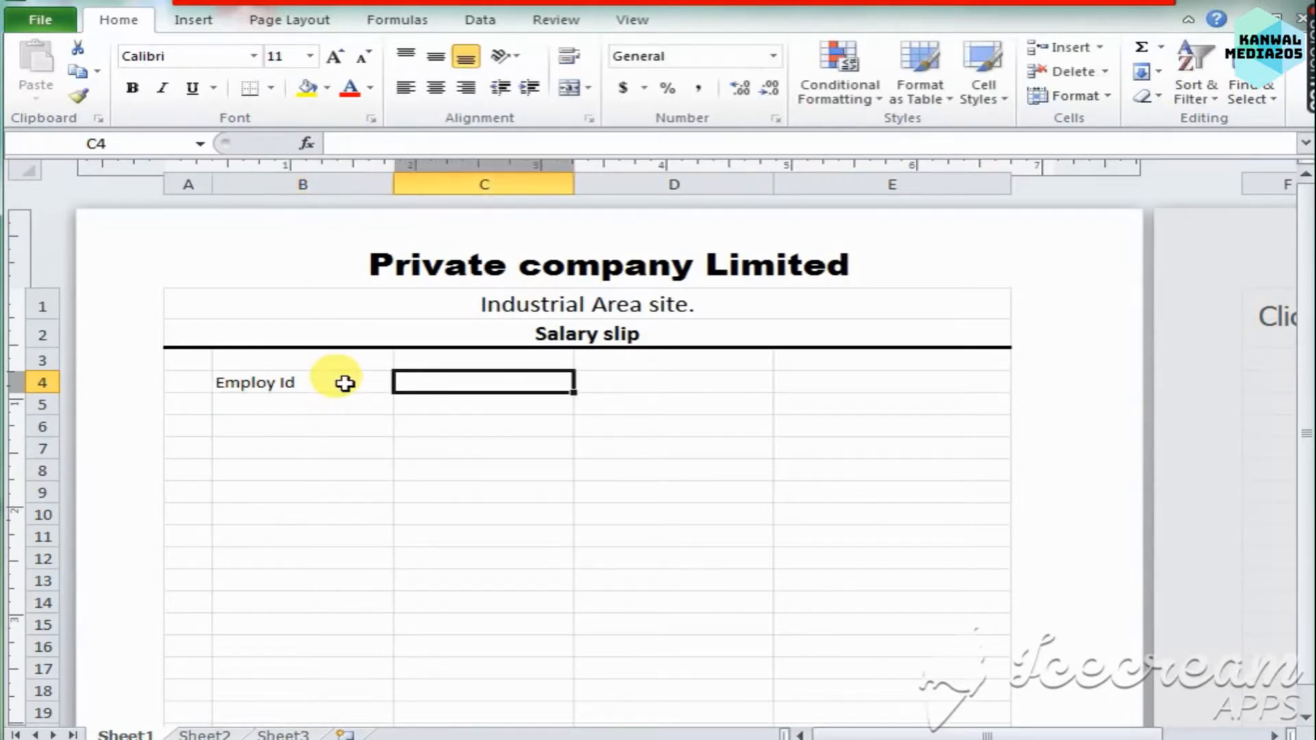
{"action": "key", "text": "Tab"}
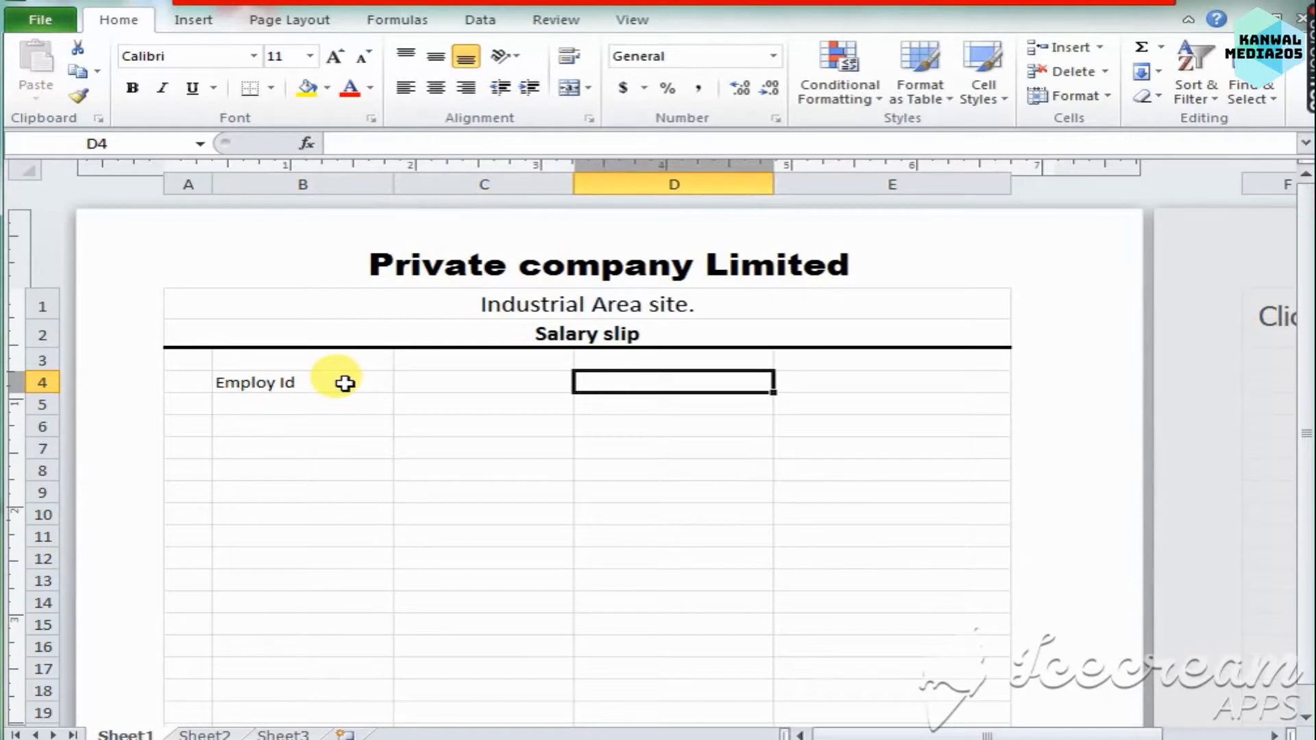
{"action": "type", "text": "Employ Name"}
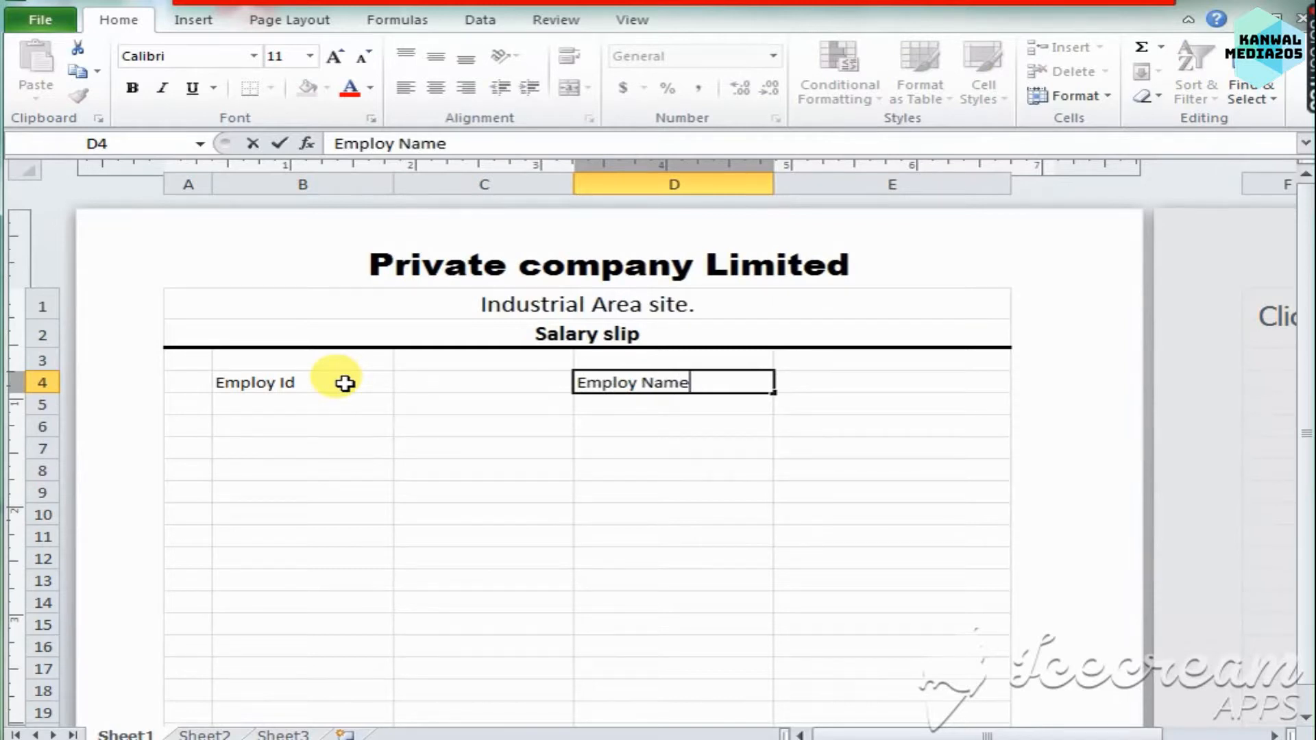
{"action": "key", "text": "Return"}
Enter the label "Designation" in cell B5 and "Month & Year" in cell D5.
{"action": "key", "text": "Left"}
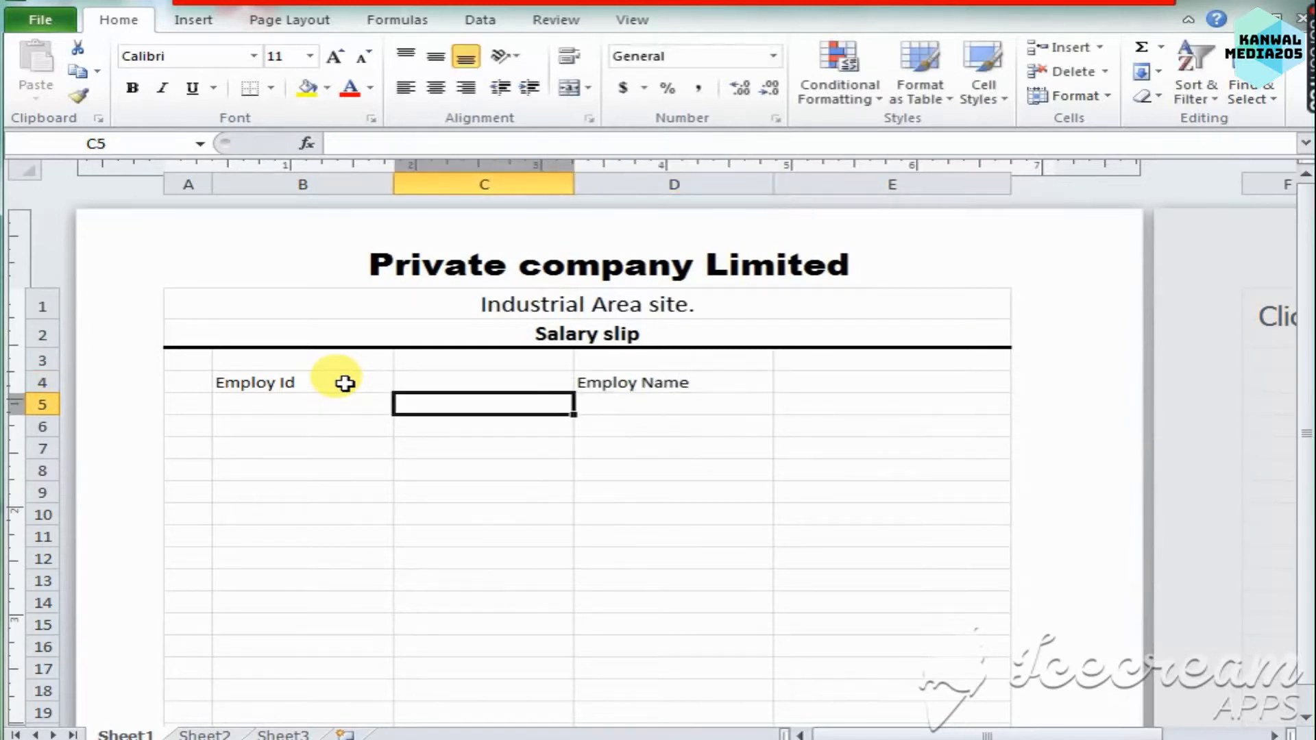
{"action": "key", "text": "Left"}
{"action": "type", "text": "De"}
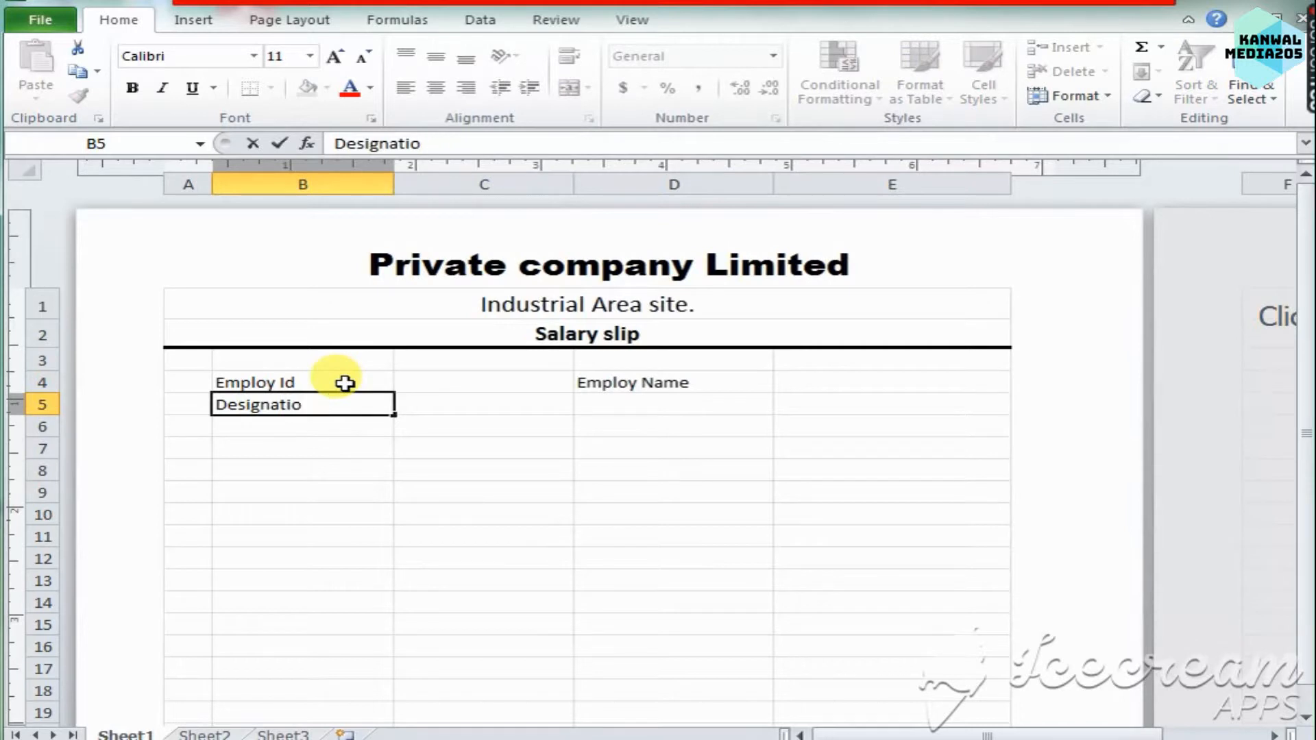
{"action": "key", "text": "Tab"}
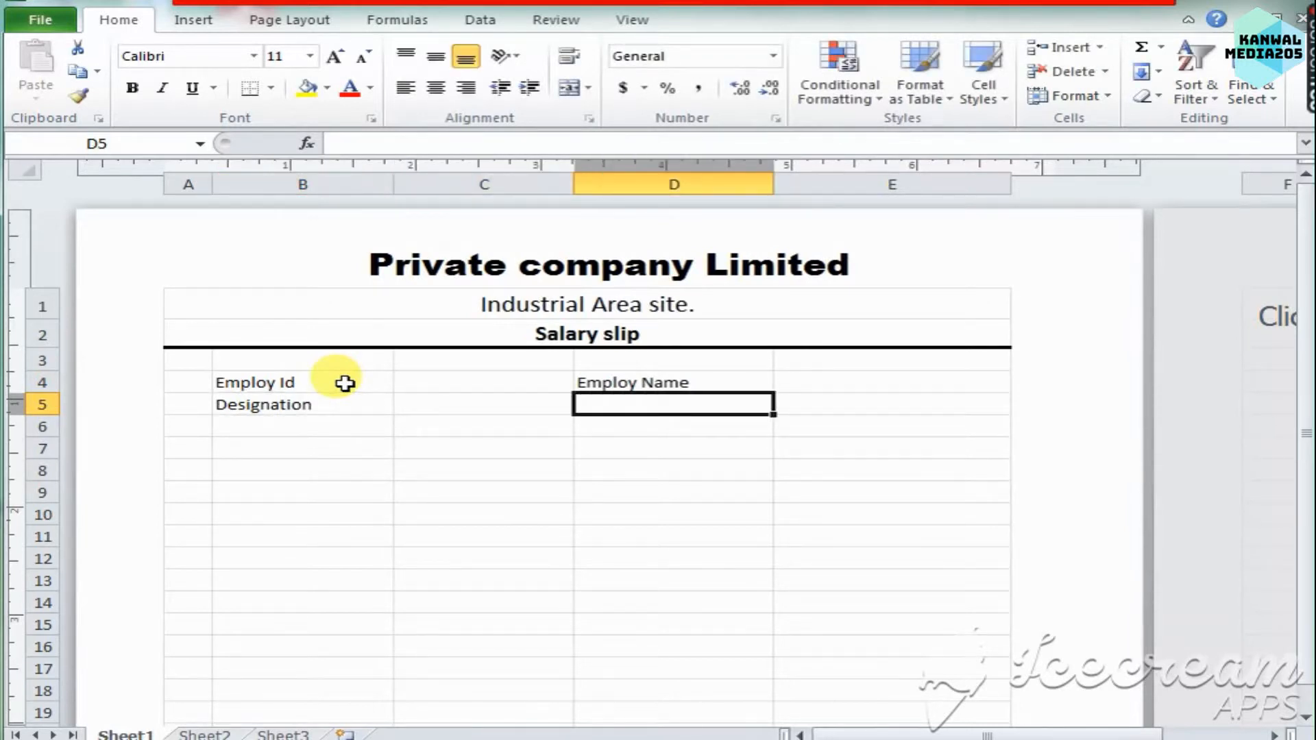
{"action": "type", "text": "Month & Year"}
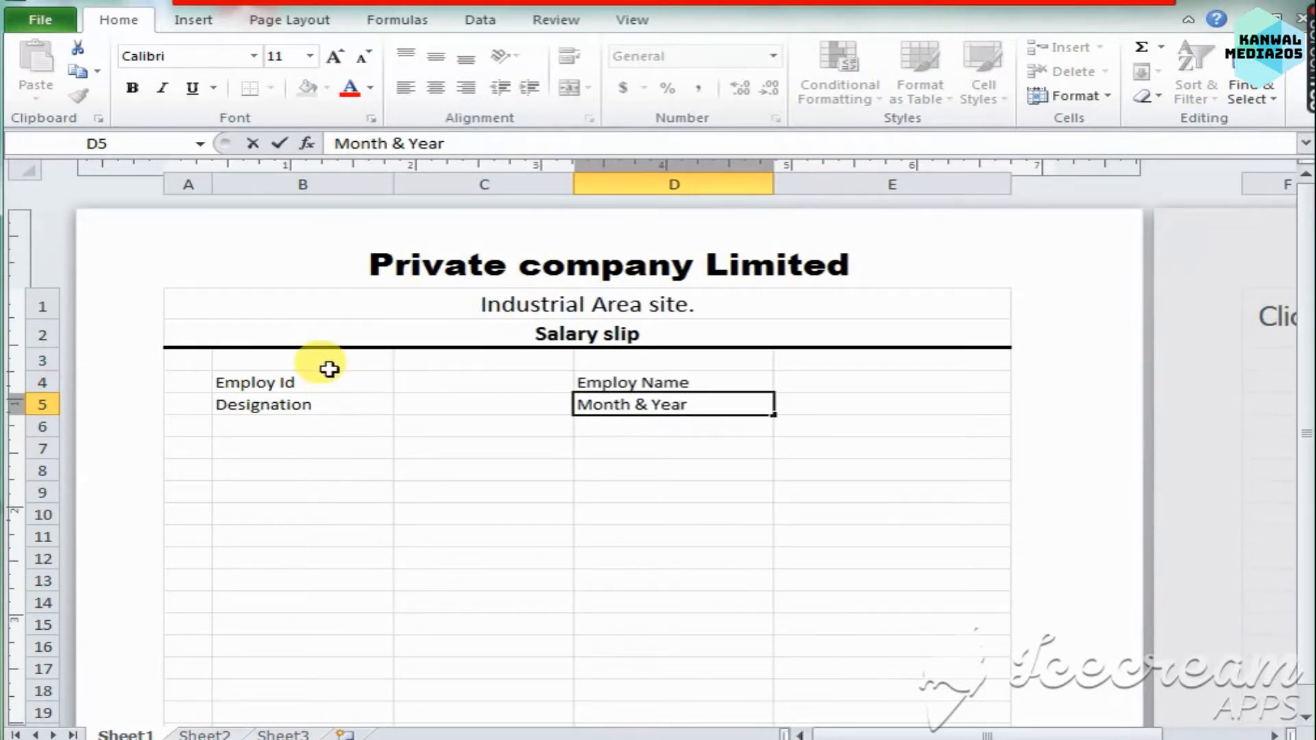
Enter the heading "Earning" in cell B7 and "Deduction" in cell D7.
{"action": "left_click", "coordinate": [332, 452]}
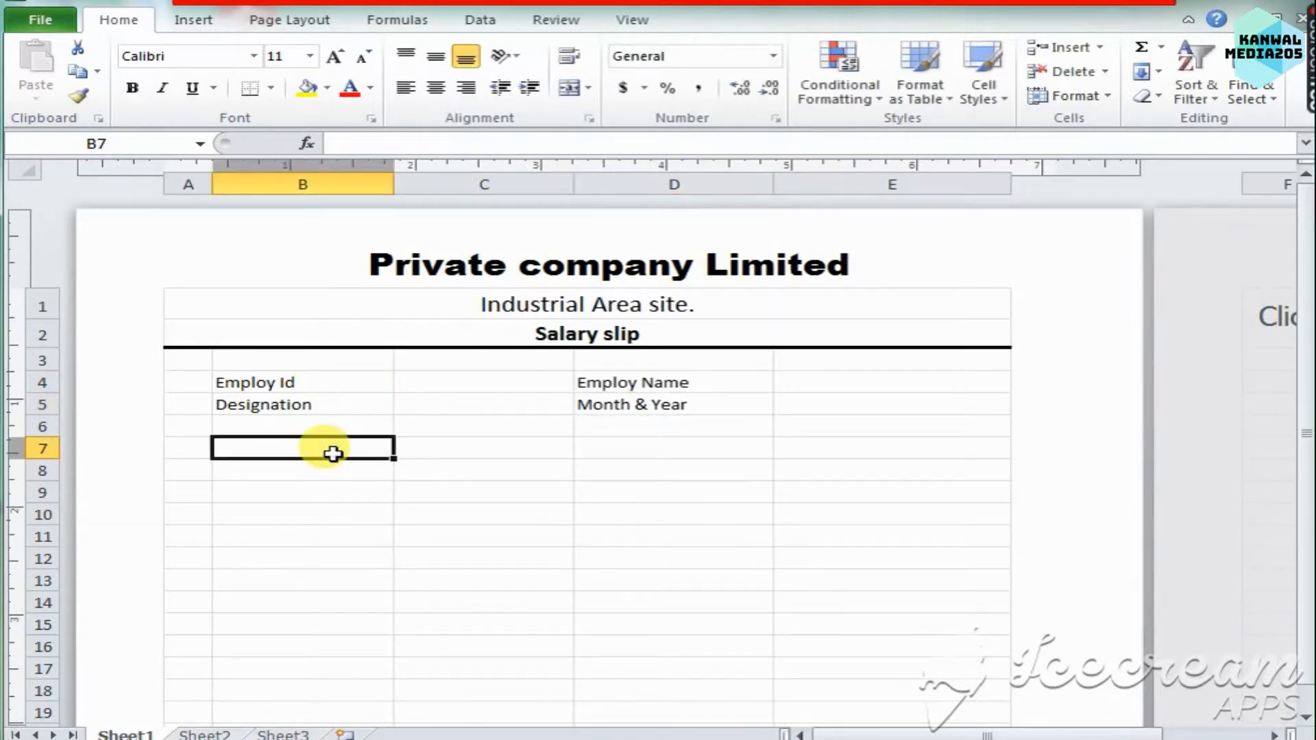
{"action": "type", "text": "Earn"}
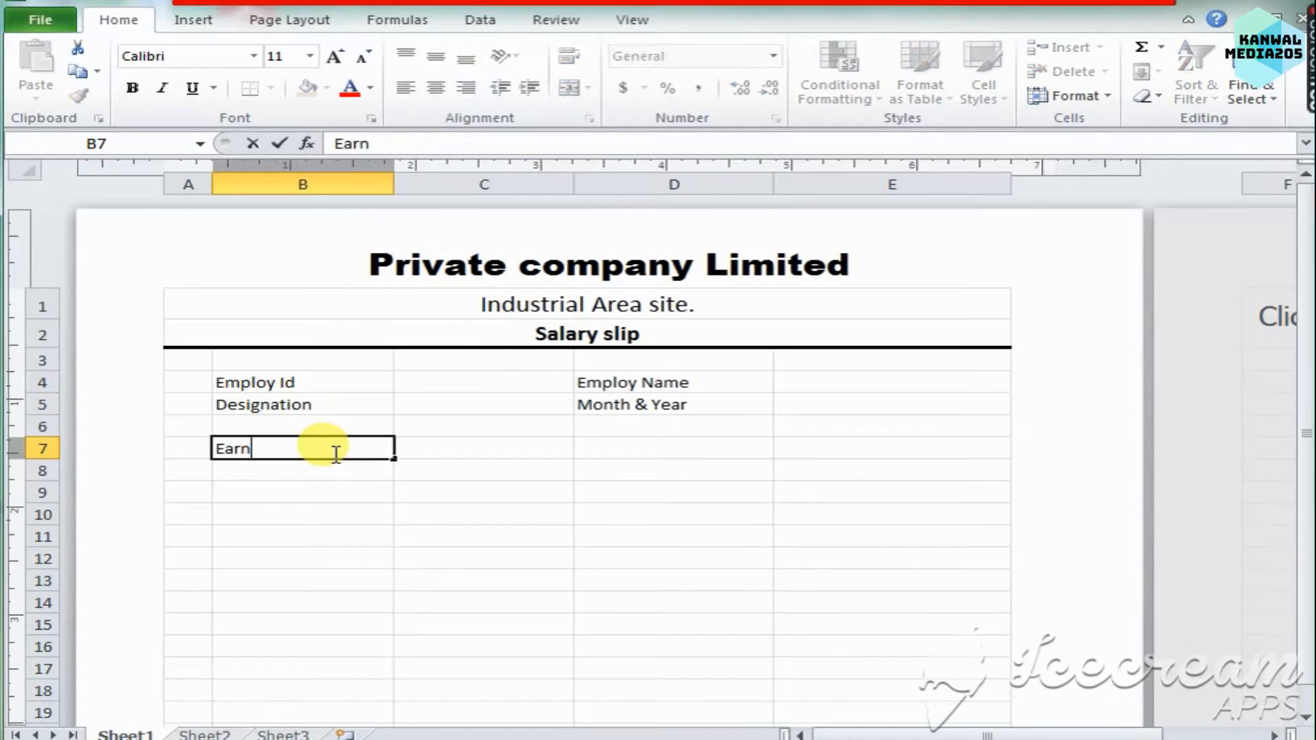
{"action": "key", "text": "Tab"}
{"action": "key", "text": "Tab"}
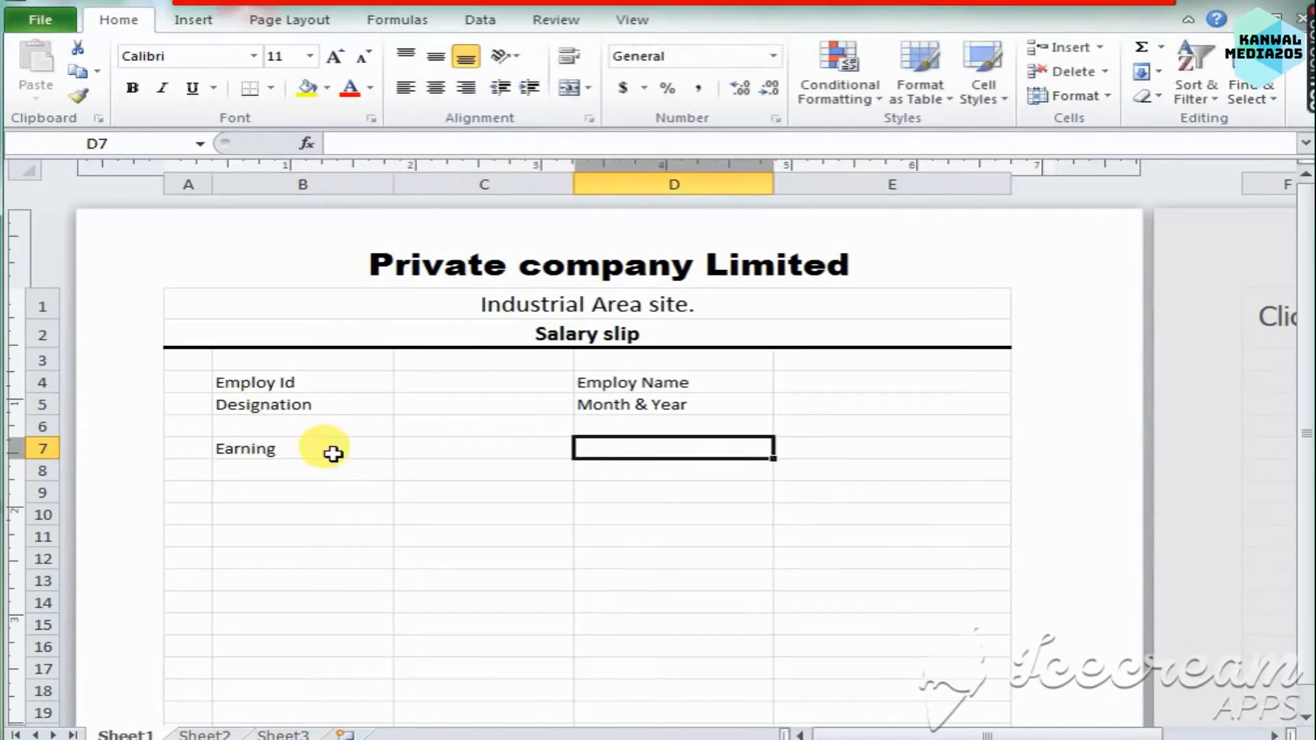
{"action": "type", "text": "De"}
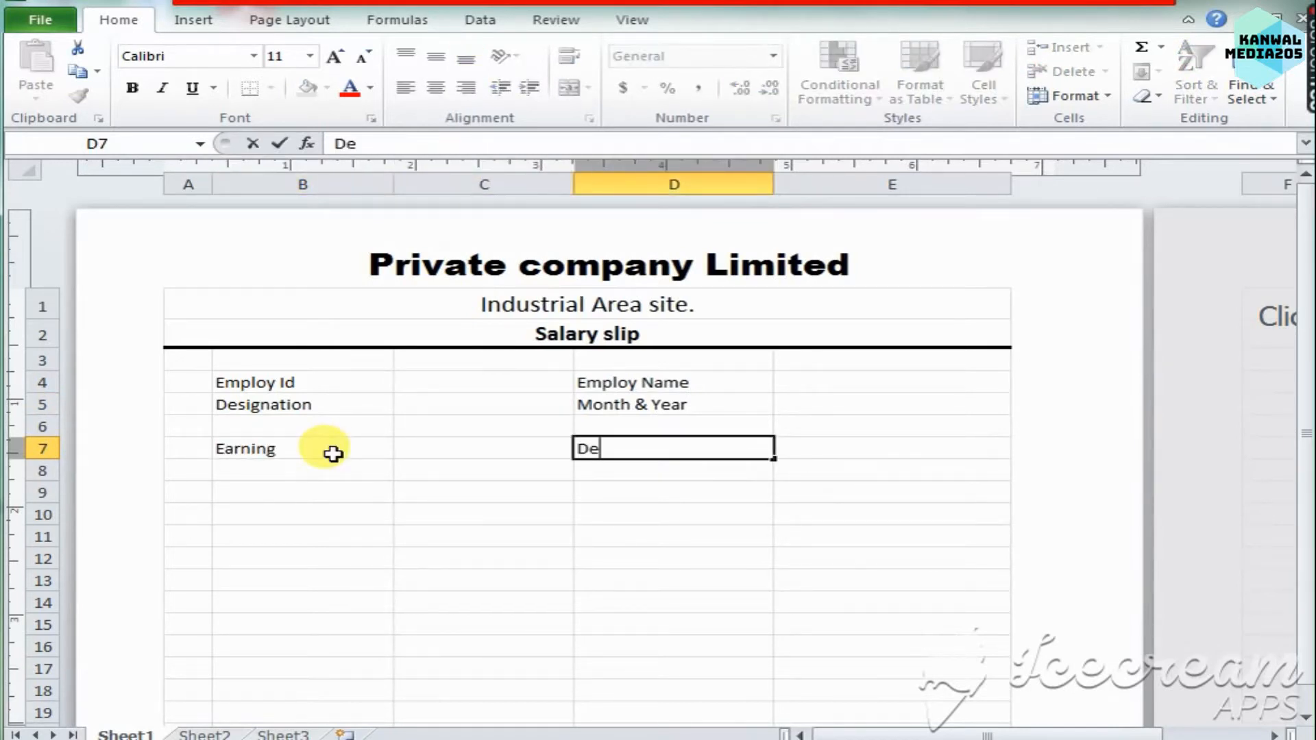
{"action": "type", "text": "duction"}
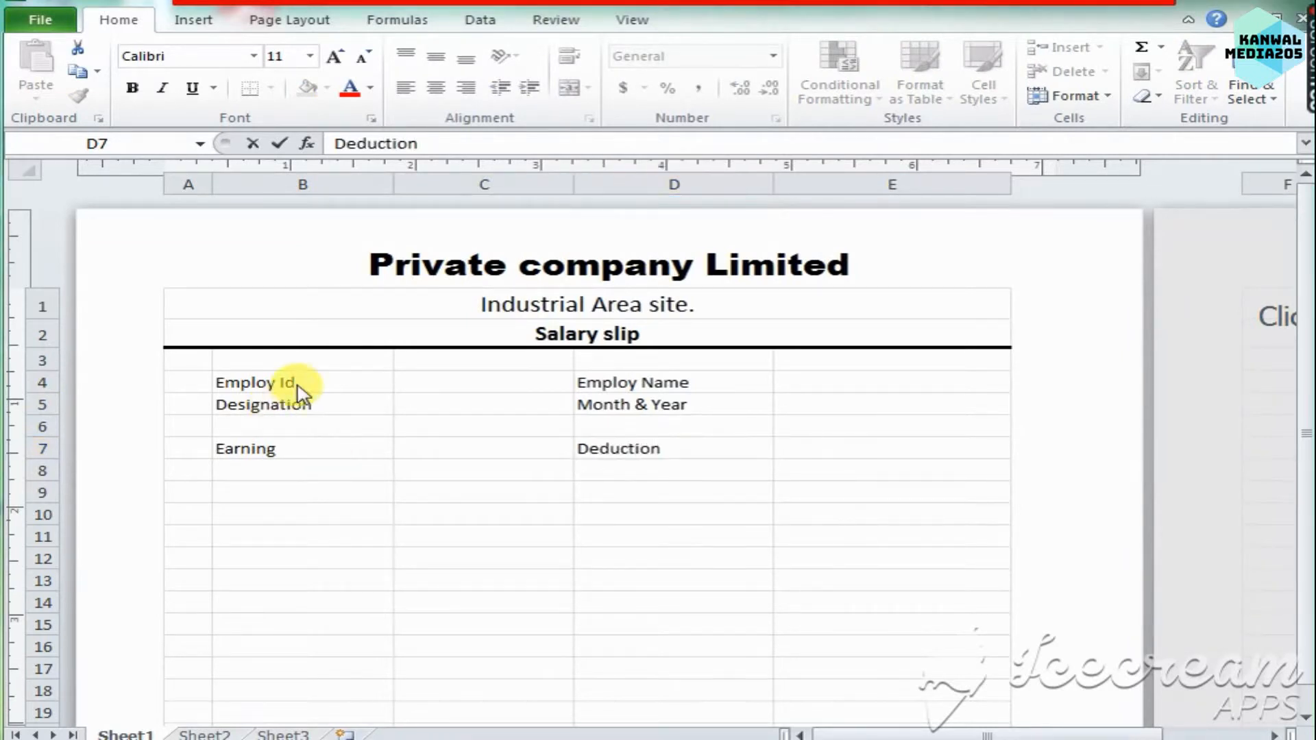
Make the "Employ Id" label in B4 bold and try larger and smaller font sizes, settling on 11.
{"action": "left_click", "coordinate": [307, 381]}
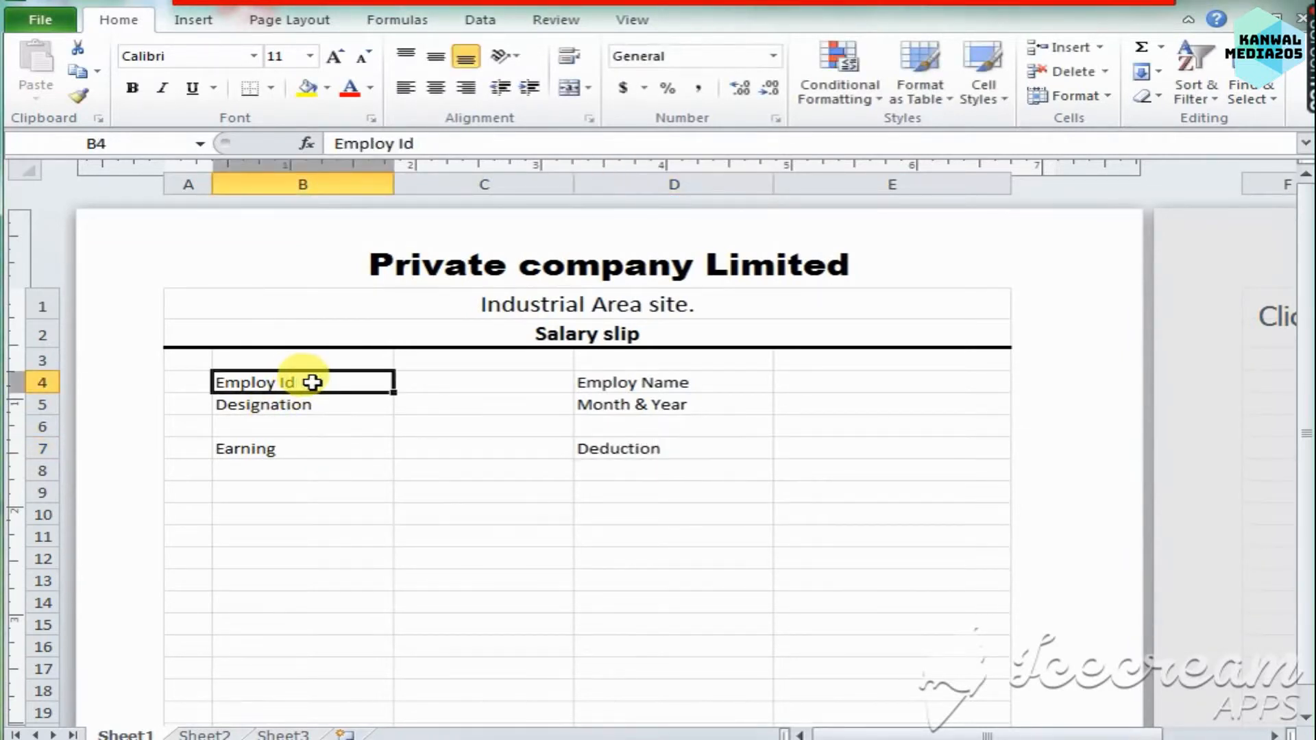
{"action": "left_click", "coordinate": [133, 91]}
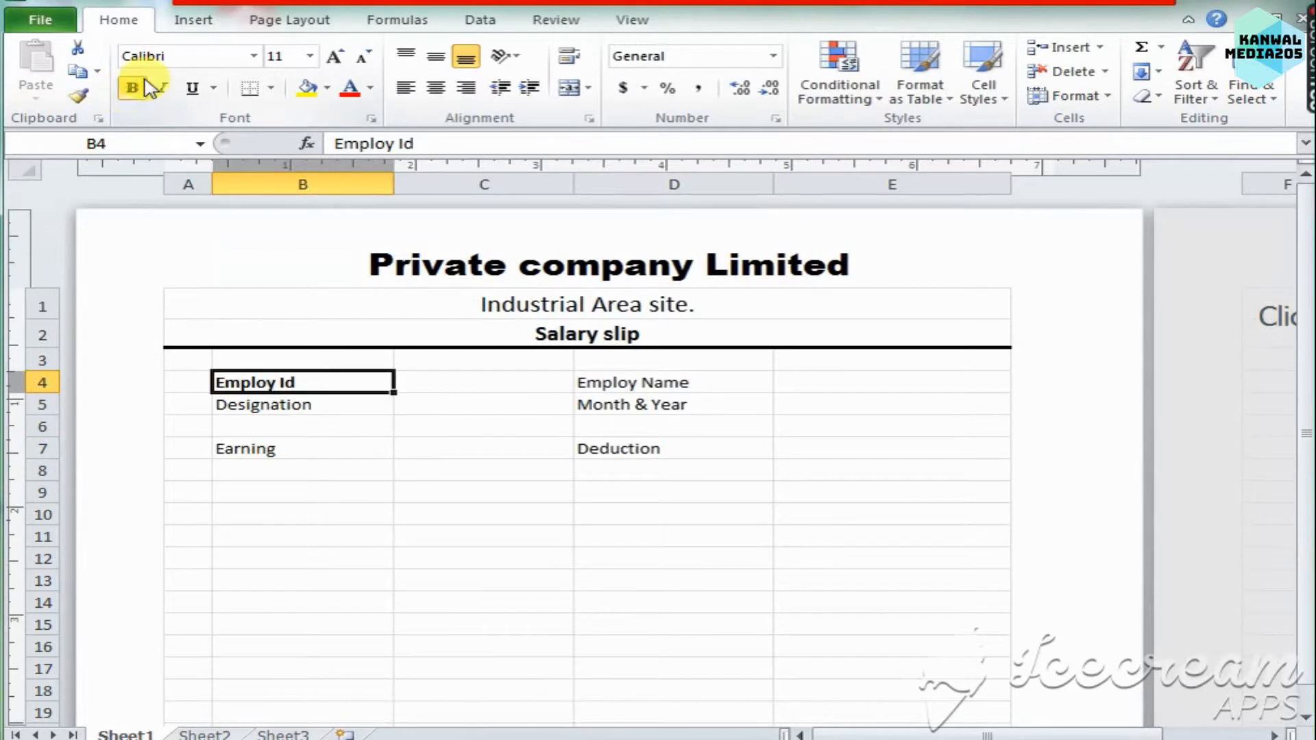
{"action": "left_click", "coordinate": [335, 58]}
{"action": "left_click", "coordinate": [336, 58]}
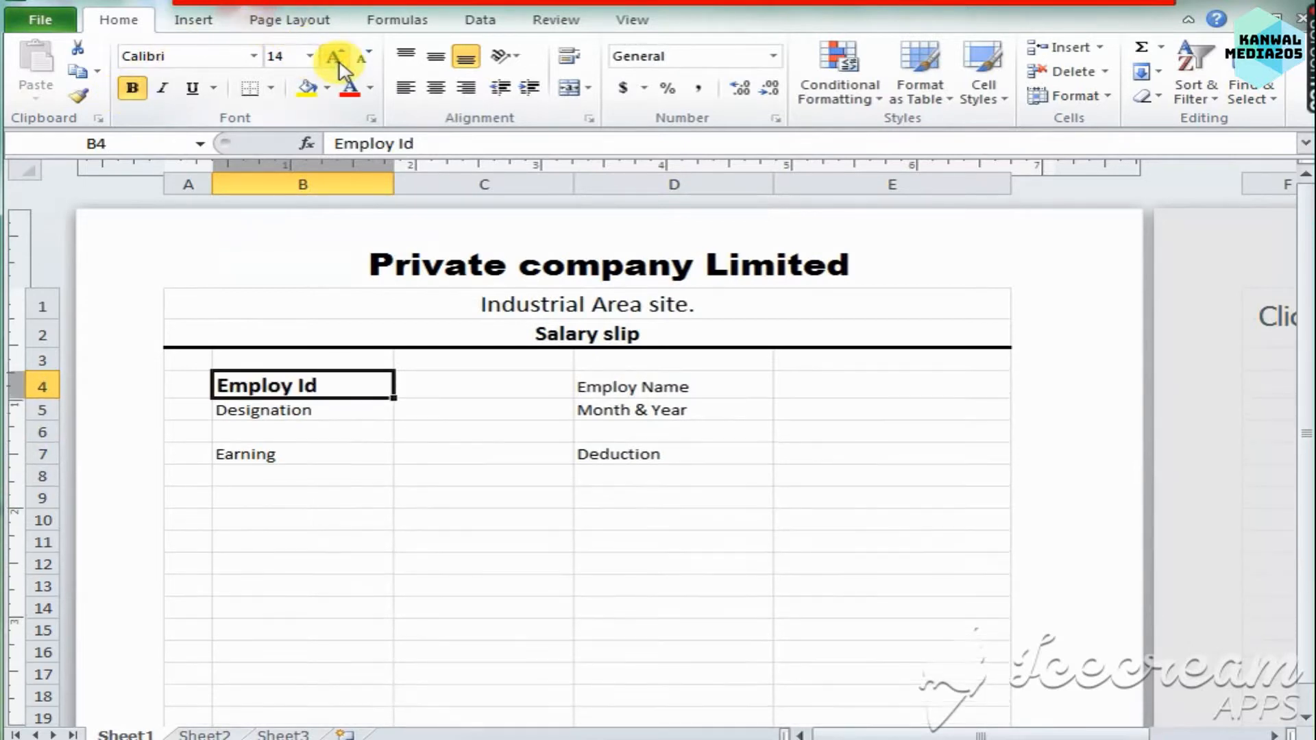
{"action": "left_click", "coordinate": [336, 59]}
{"action": "left_click", "coordinate": [359, 59]}
{"action": "left_click", "coordinate": [359, 59]}
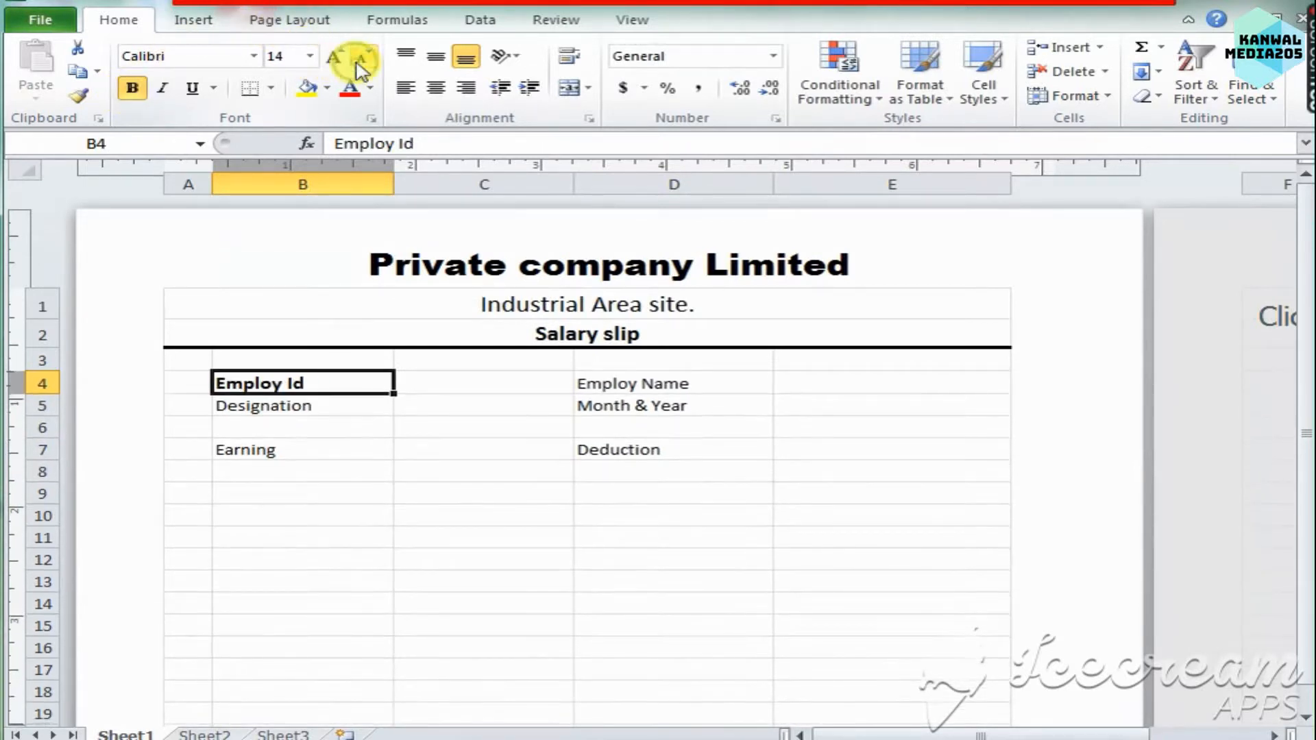
{"action": "left_click", "coordinate": [359, 58]}
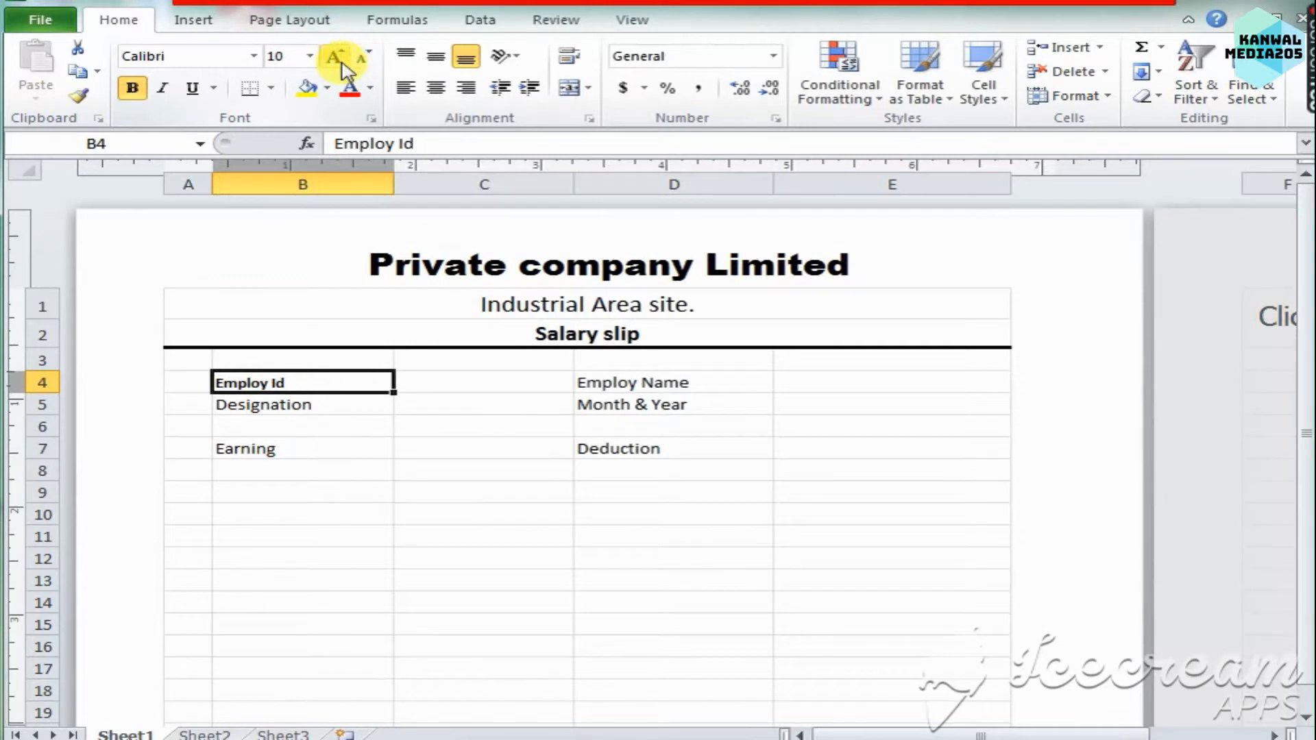
{"action": "left_click", "coordinate": [341, 63]}
Set the "Employ Name" label in D4 to font size 12 and make it bold.
{"action": "left_click", "coordinate": [713, 384]}
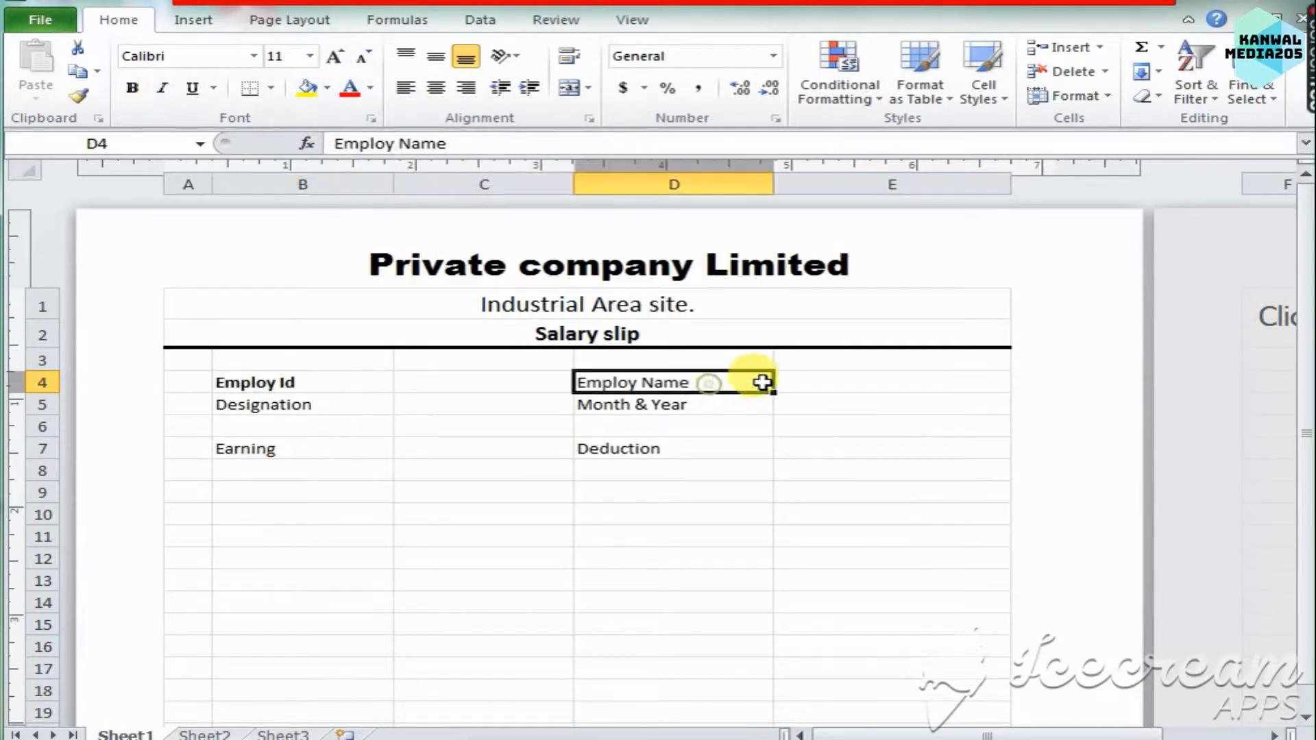
{"action": "left_click", "coordinate": [334, 60]}
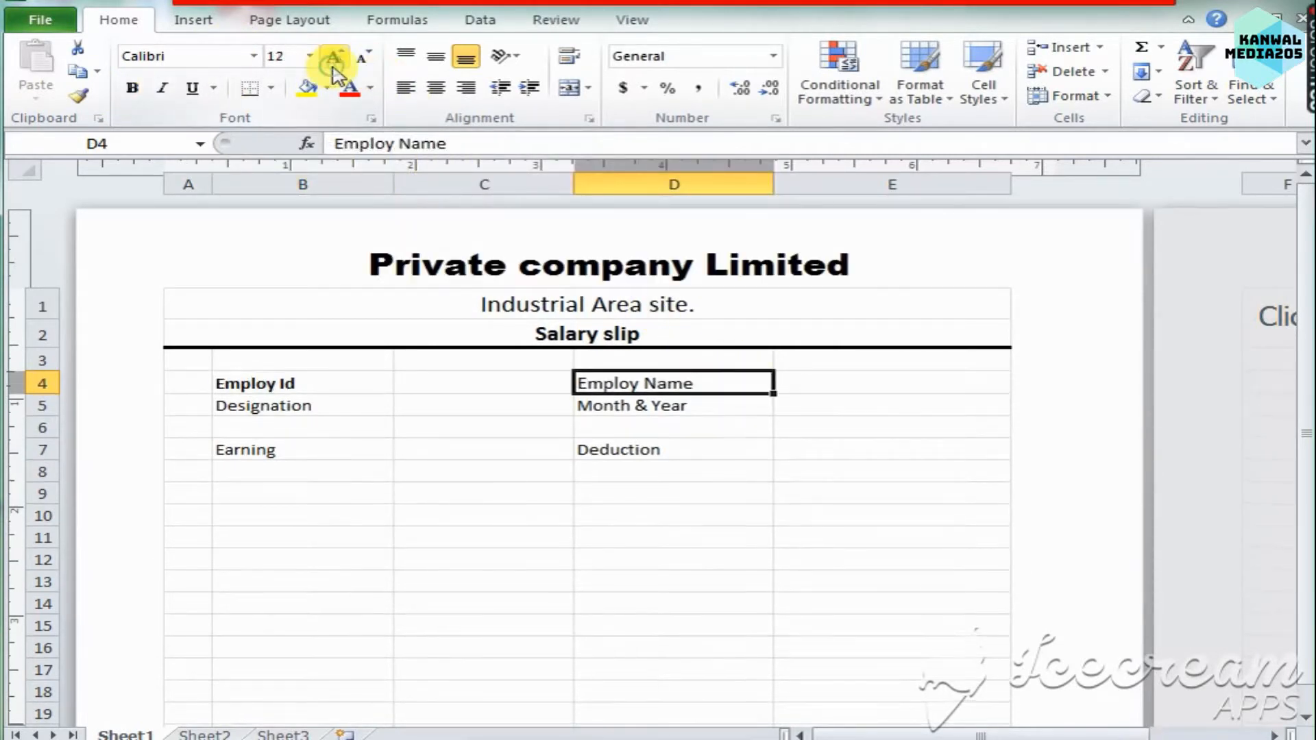
{"action": "left_click", "coordinate": [143, 95]}
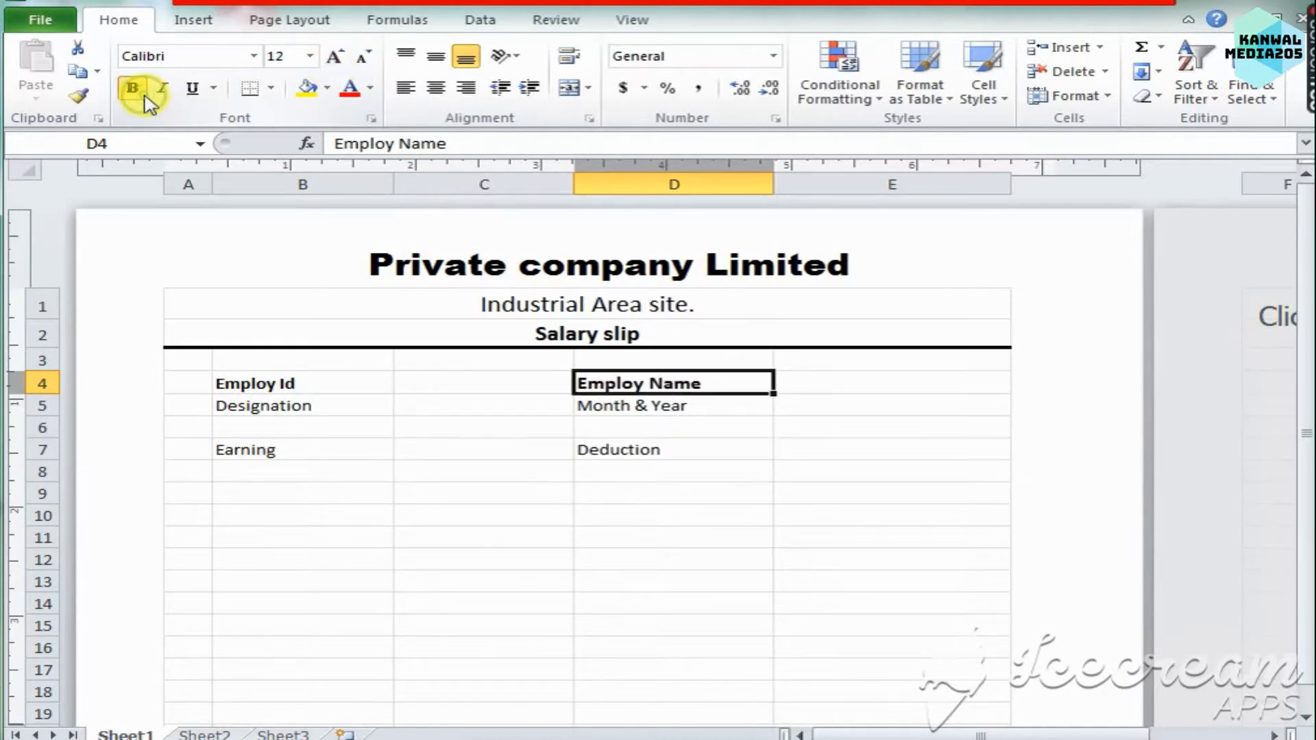
Set the font size of the "Employ Id" label in B4 to 12, matching "Employ Name" in D4.
{"action": "left_click", "coordinate": [326, 386]}
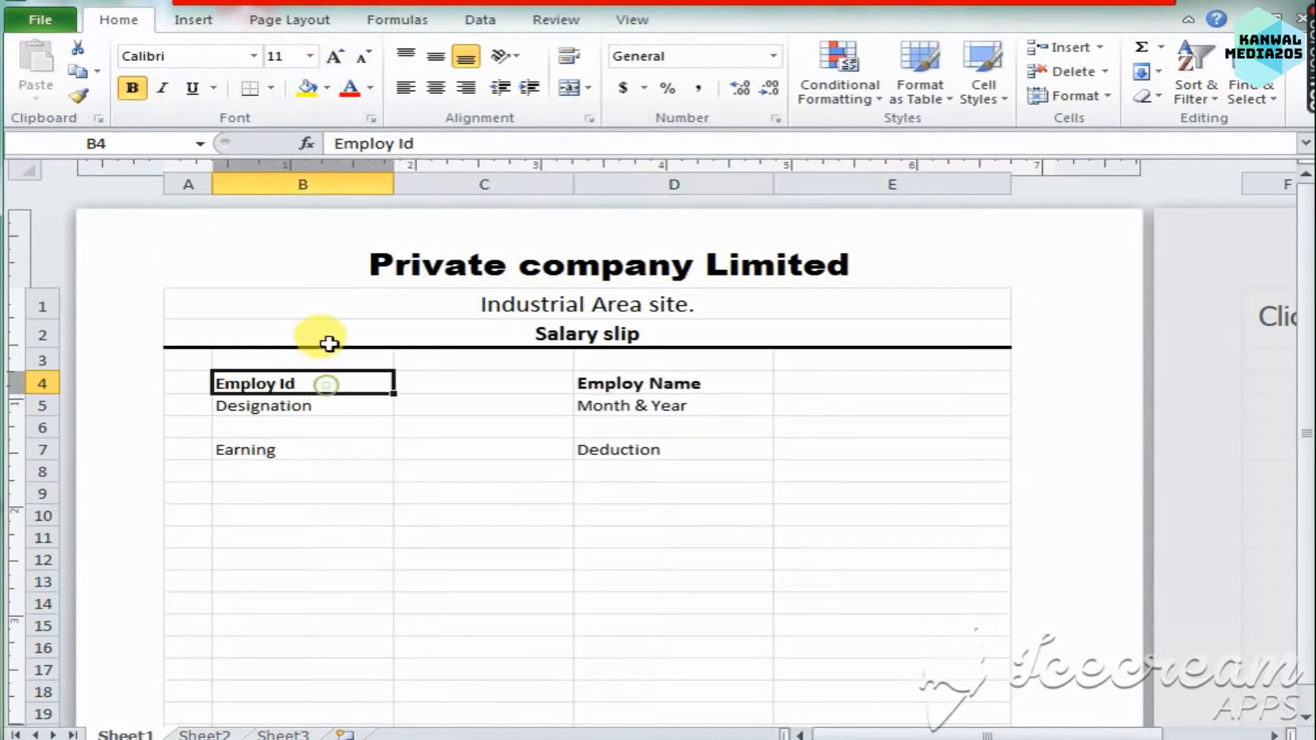
{"action": "left_click", "coordinate": [651, 379]}
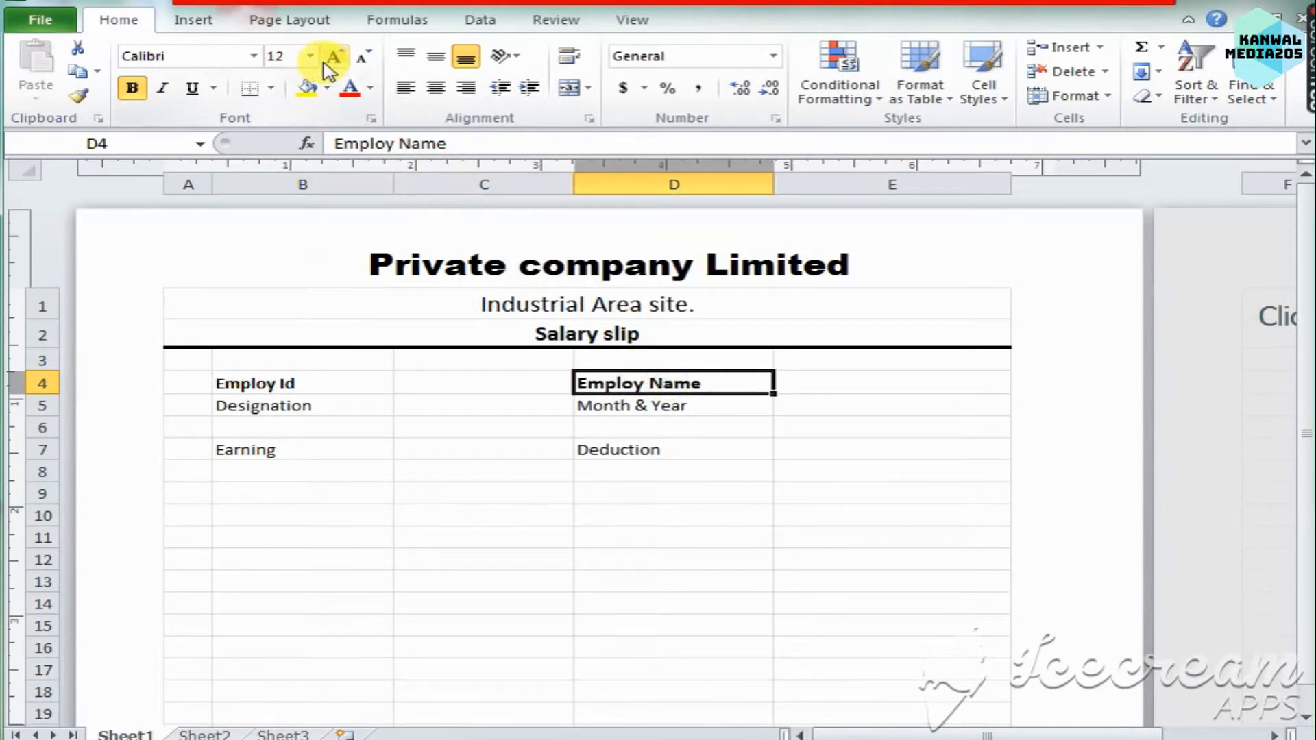
{"action": "left_click", "coordinate": [233, 378]}
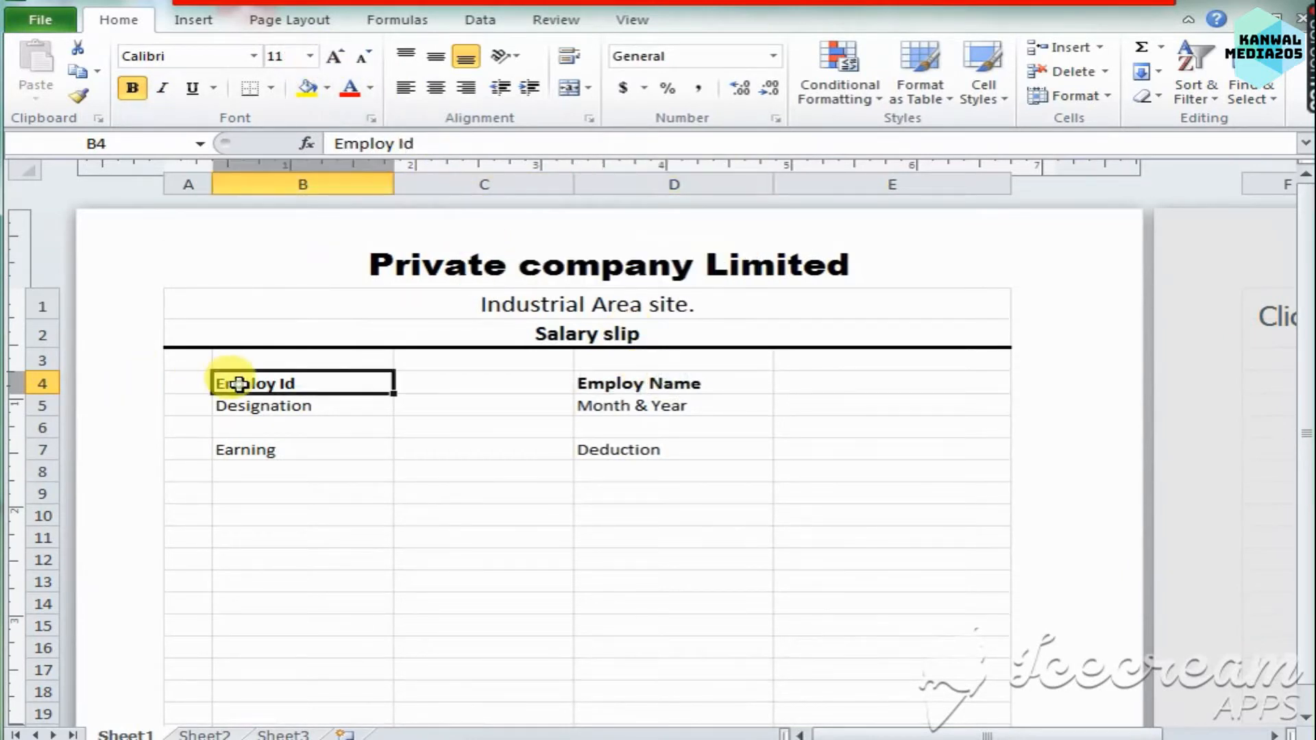
{"action": "left_click", "coordinate": [336, 58]}
Set the font of the "Employ Id" label in B4 to Times New Roman.
{"action": "left_click", "coordinate": [254, 56]}
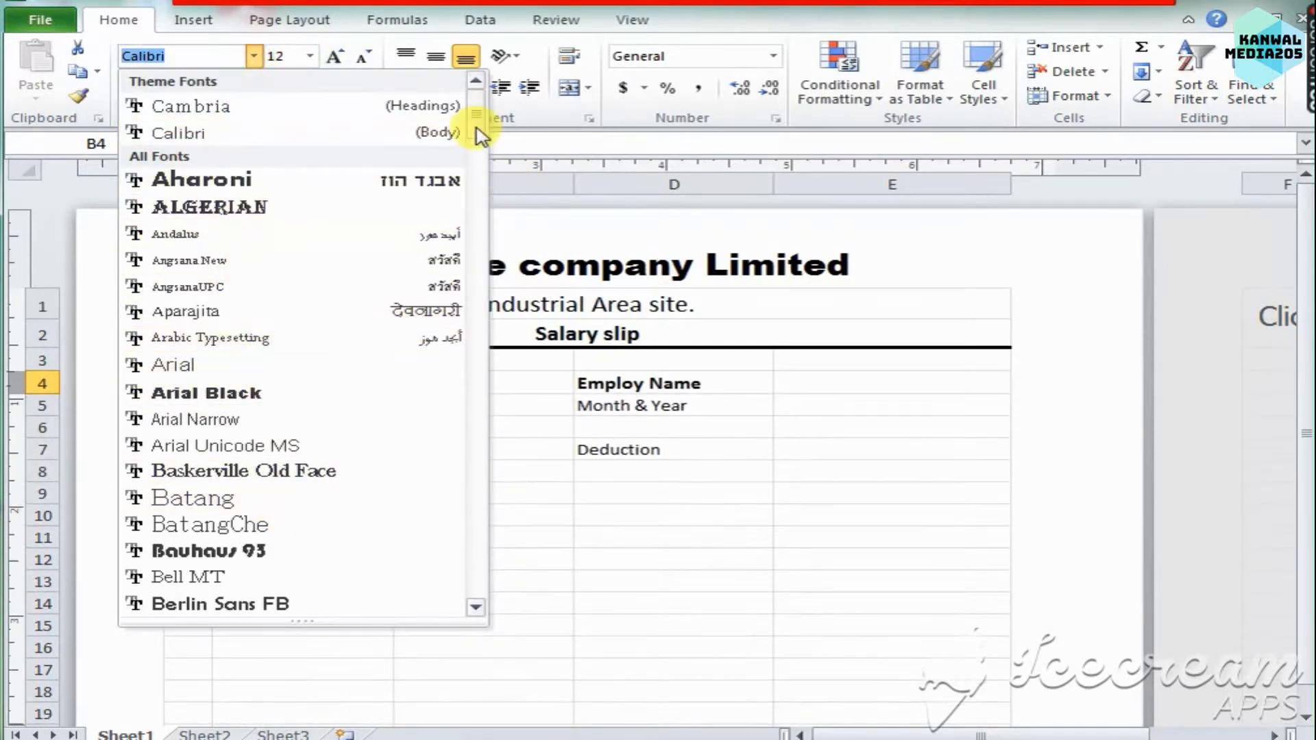
{"action": "scroll", "coordinate": [476, 137], "scroll_direction": "down", "scroll_amount": 10}
{"action": "scroll", "coordinate": [480, 308], "scroll_direction": "down", "scroll_amount": 10}
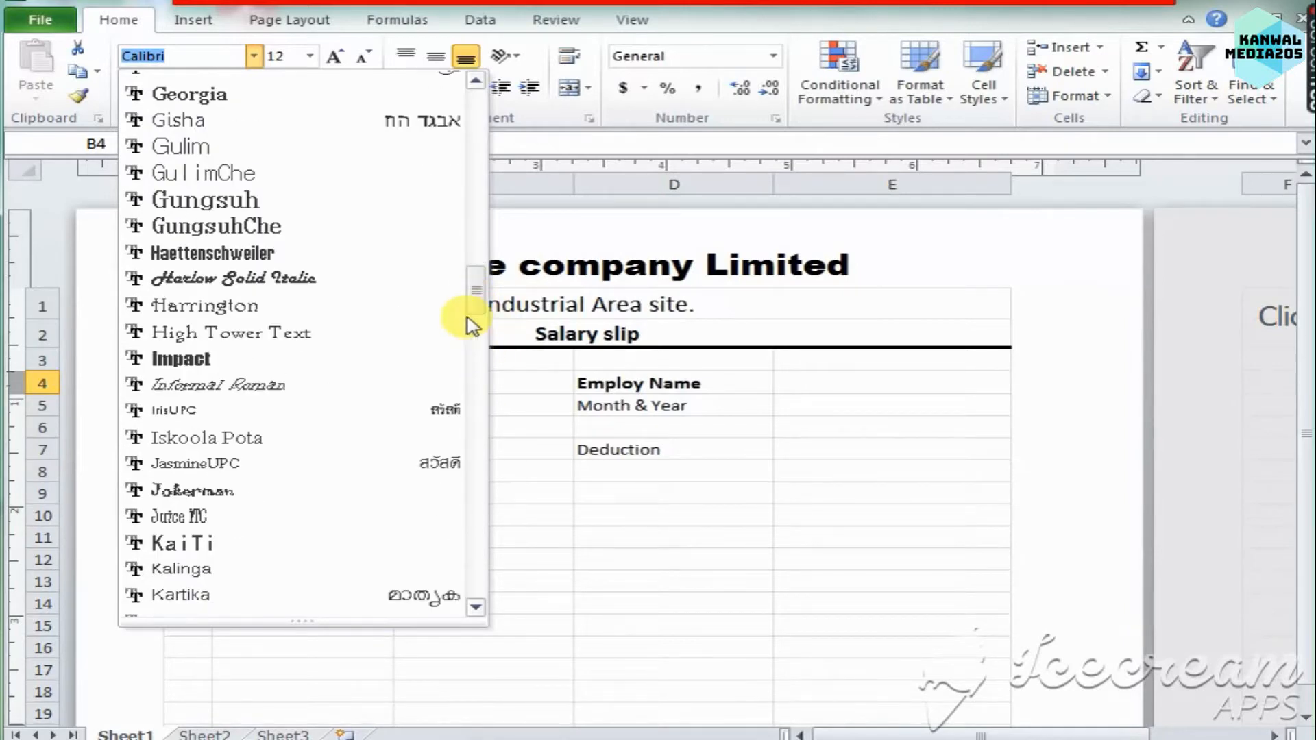
{"action": "left_click_drag", "start_coordinate": [480, 296], "coordinate": [515, 604]}
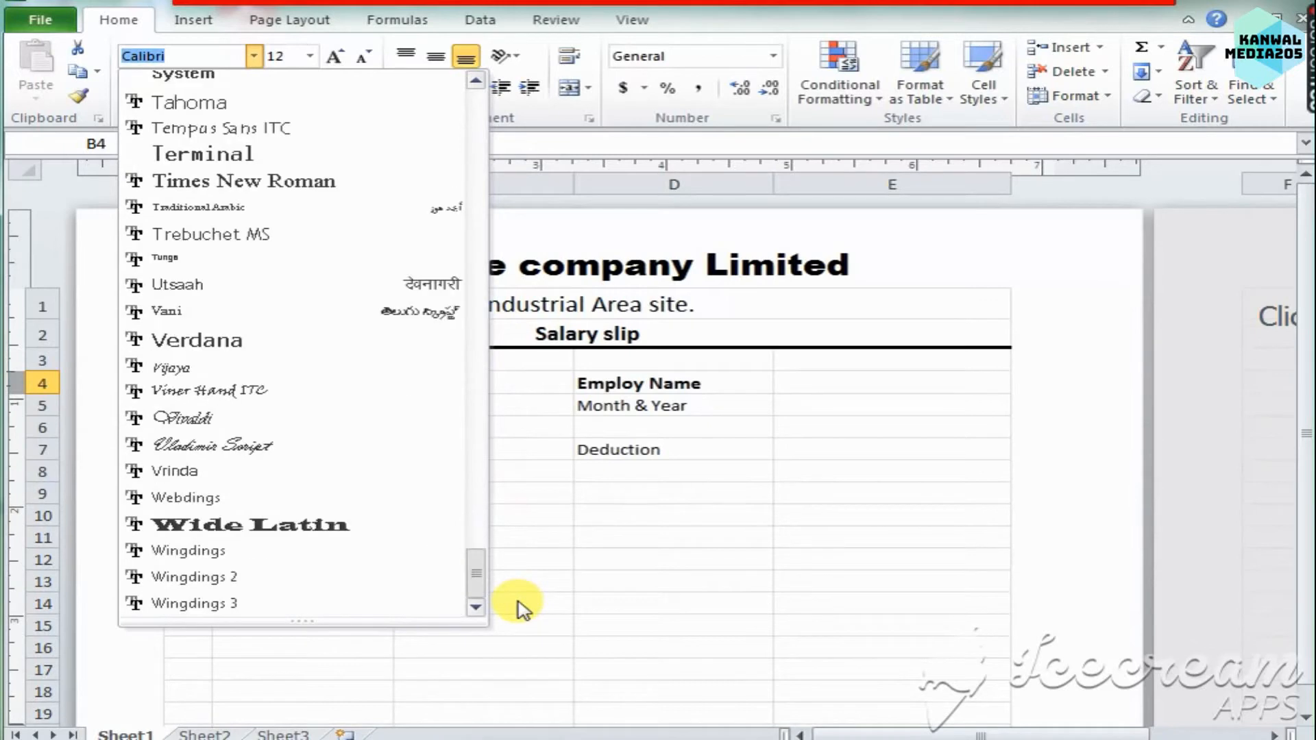
{"action": "left_click", "coordinate": [294, 181]}
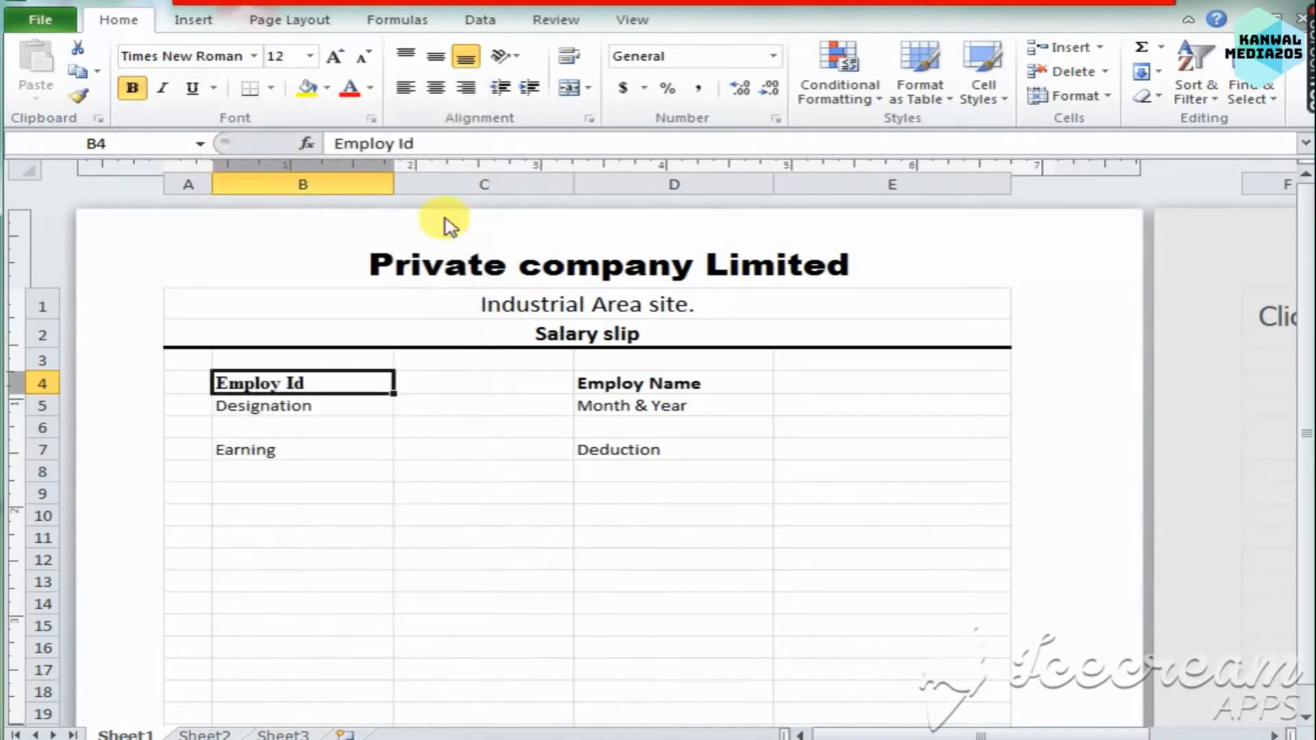
Try the Berlin Sans FB font on the "Employ Name" label in D4.
{"action": "left_click", "coordinate": [720, 383]}
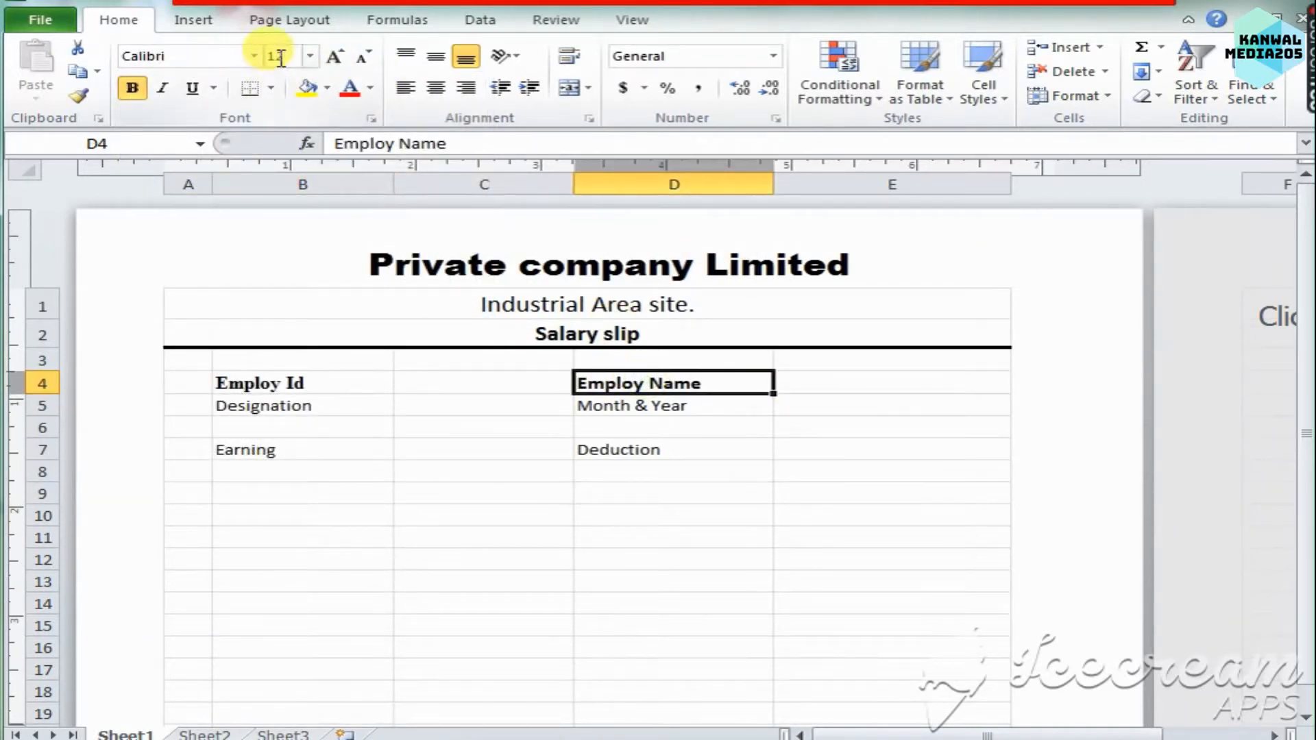
{"action": "left_click", "coordinate": [253, 56]}
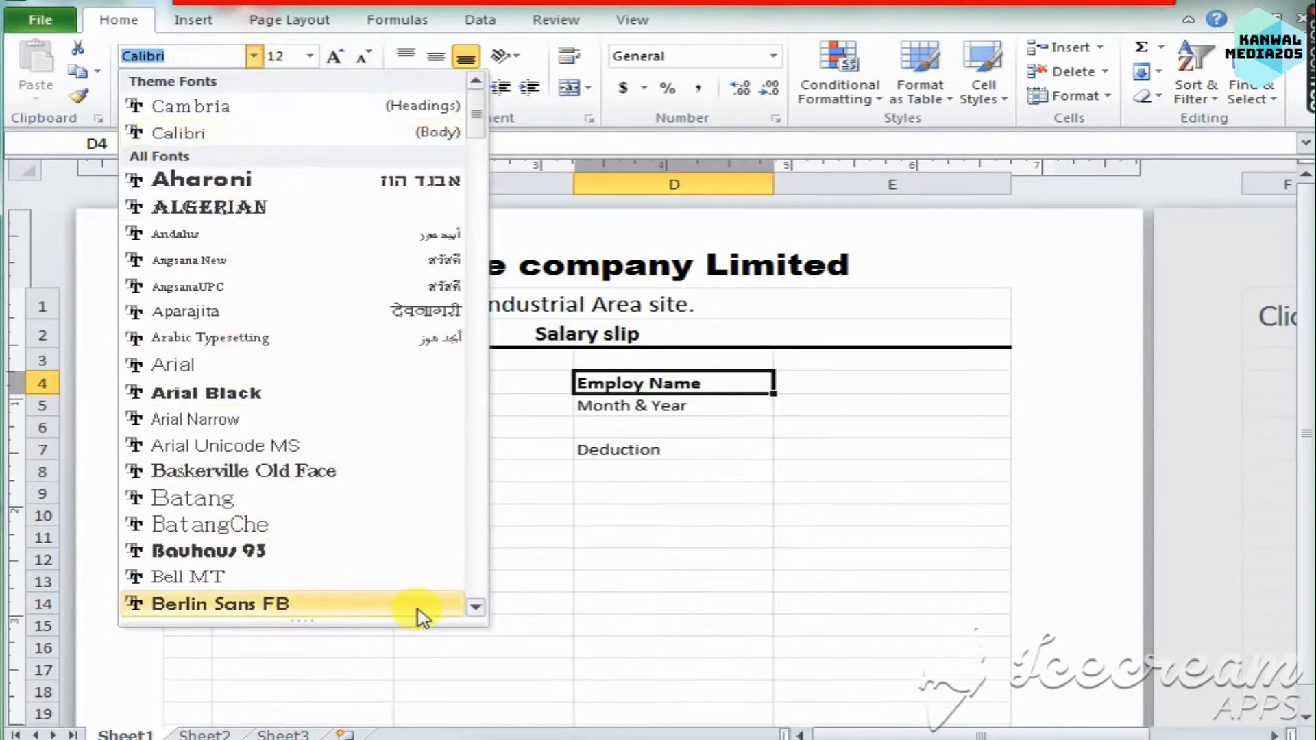
{"action": "left_click", "coordinate": [458, 605]}
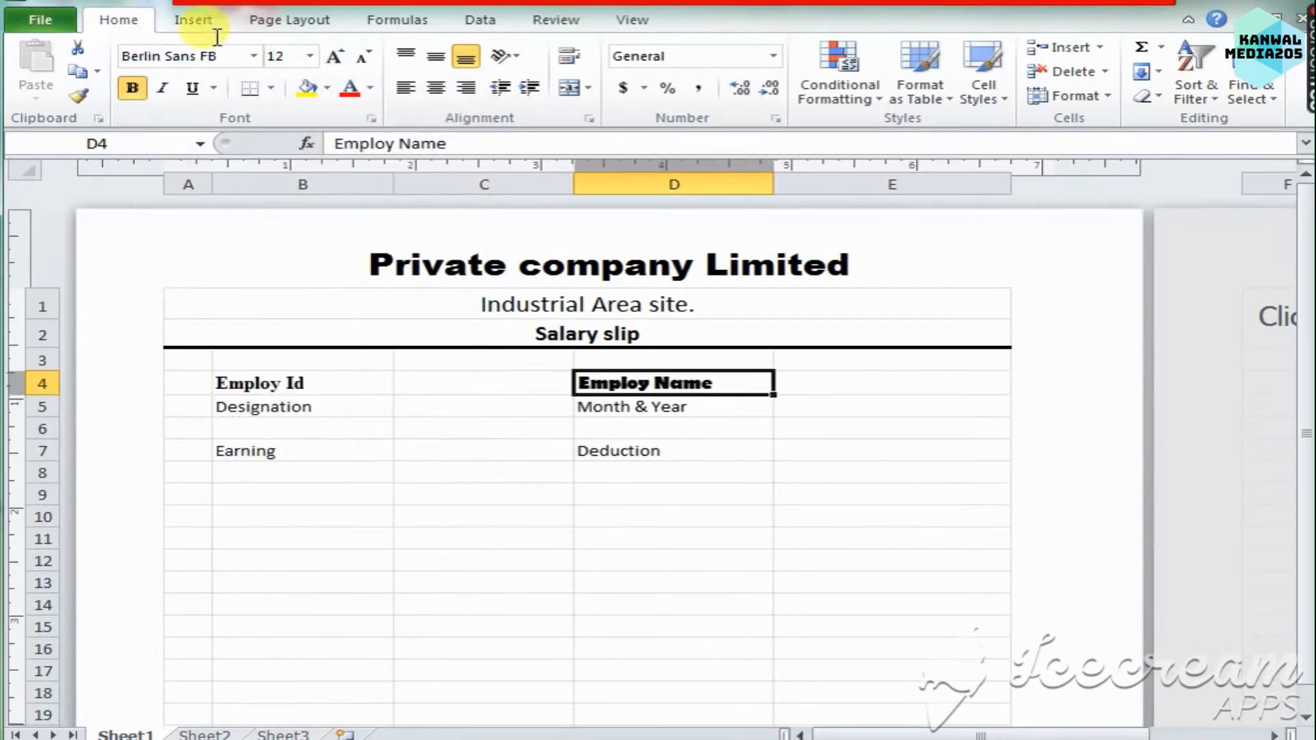
{"action": "left_click", "coordinate": [310, 56]}
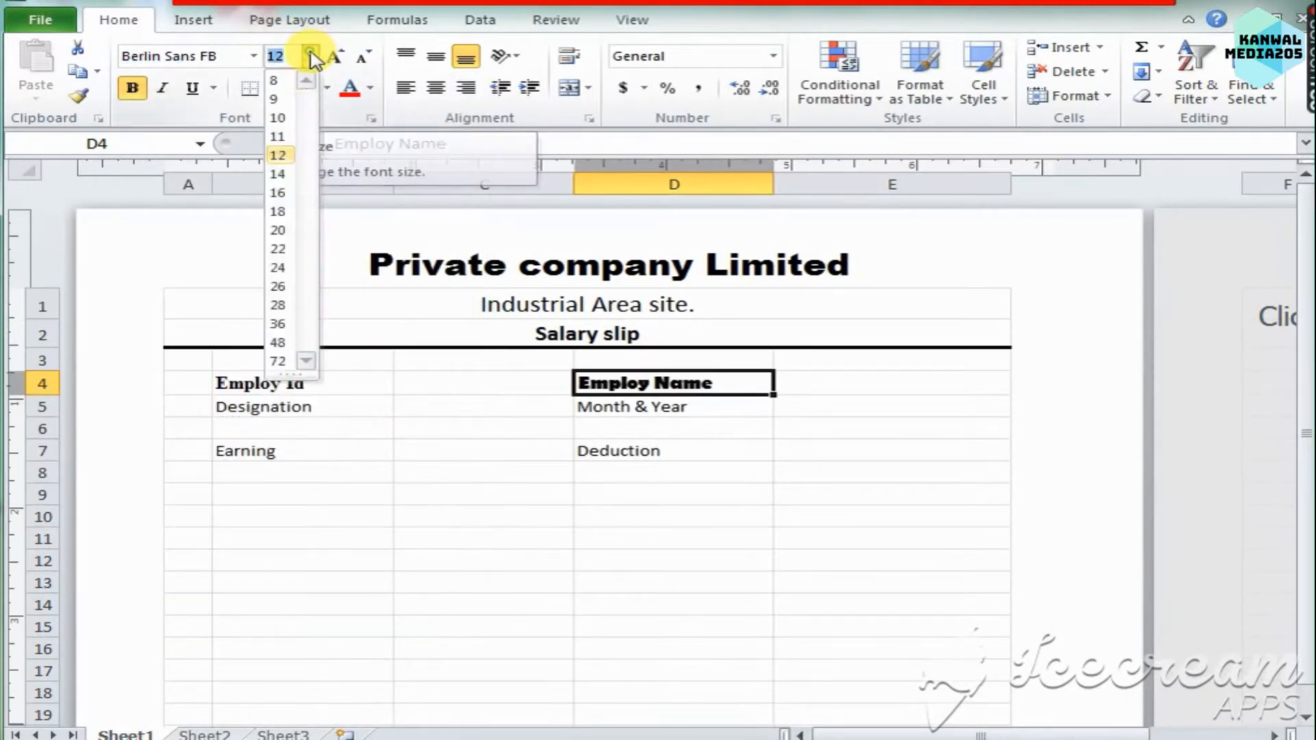
Set the font of the "Employ Name" label in D4 to Times New Roman.
{"action": "left_click", "coordinate": [253, 57]}
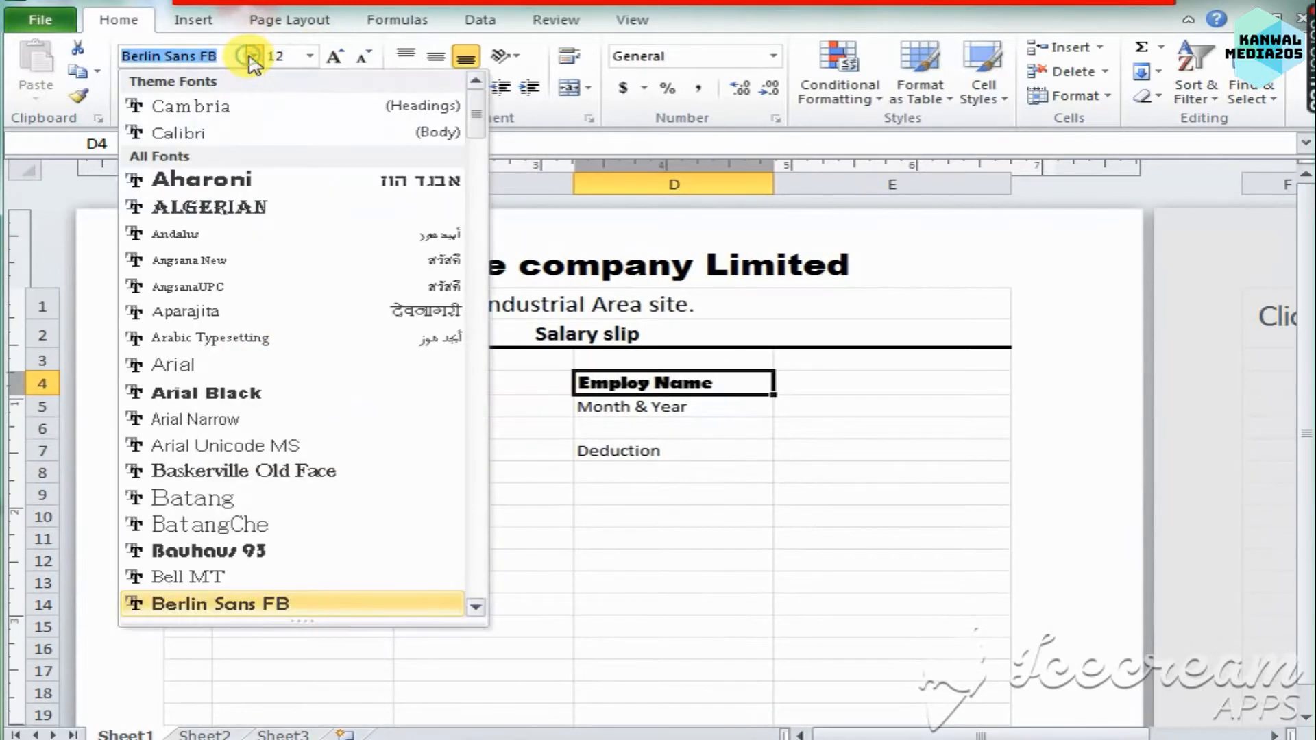
{"action": "left_click", "coordinate": [475, 608]}
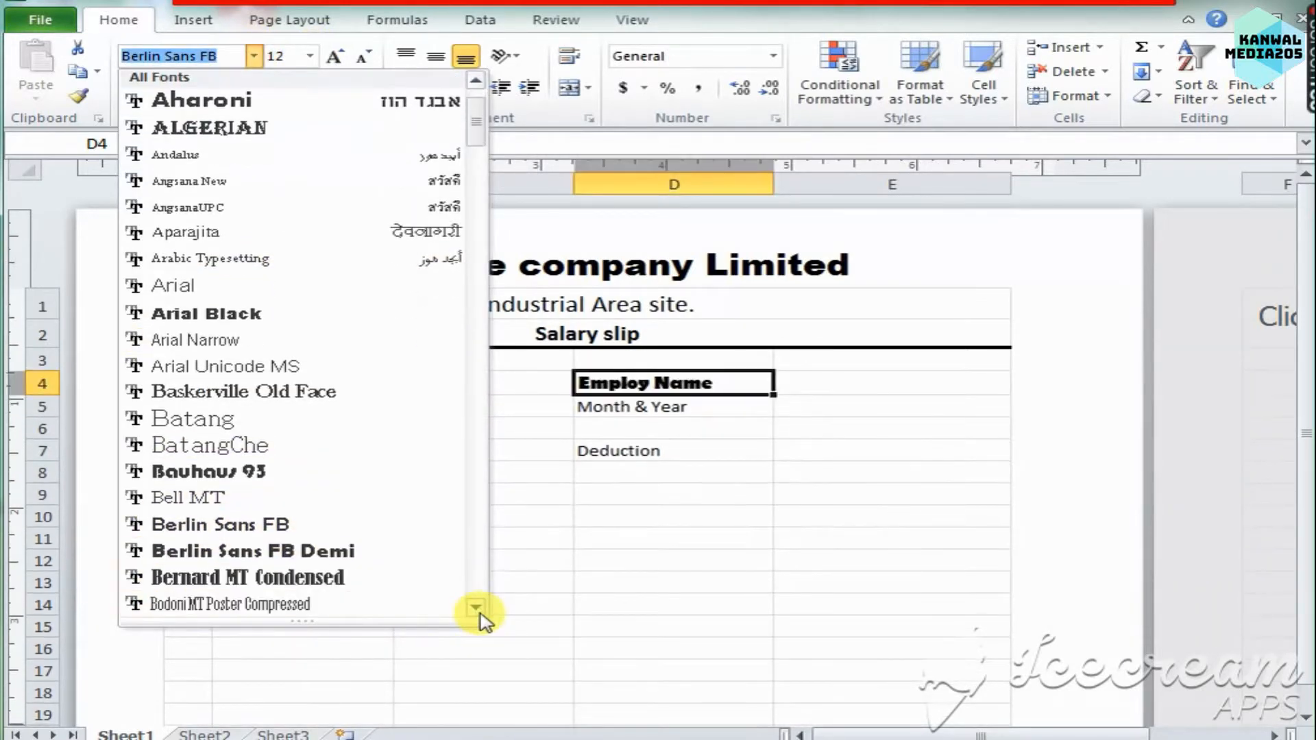
{"action": "left_click", "coordinate": [476, 608]}
{"action": "scroll", "coordinate": [480, 615], "scroll_direction": "down", "scroll_amount": 12}
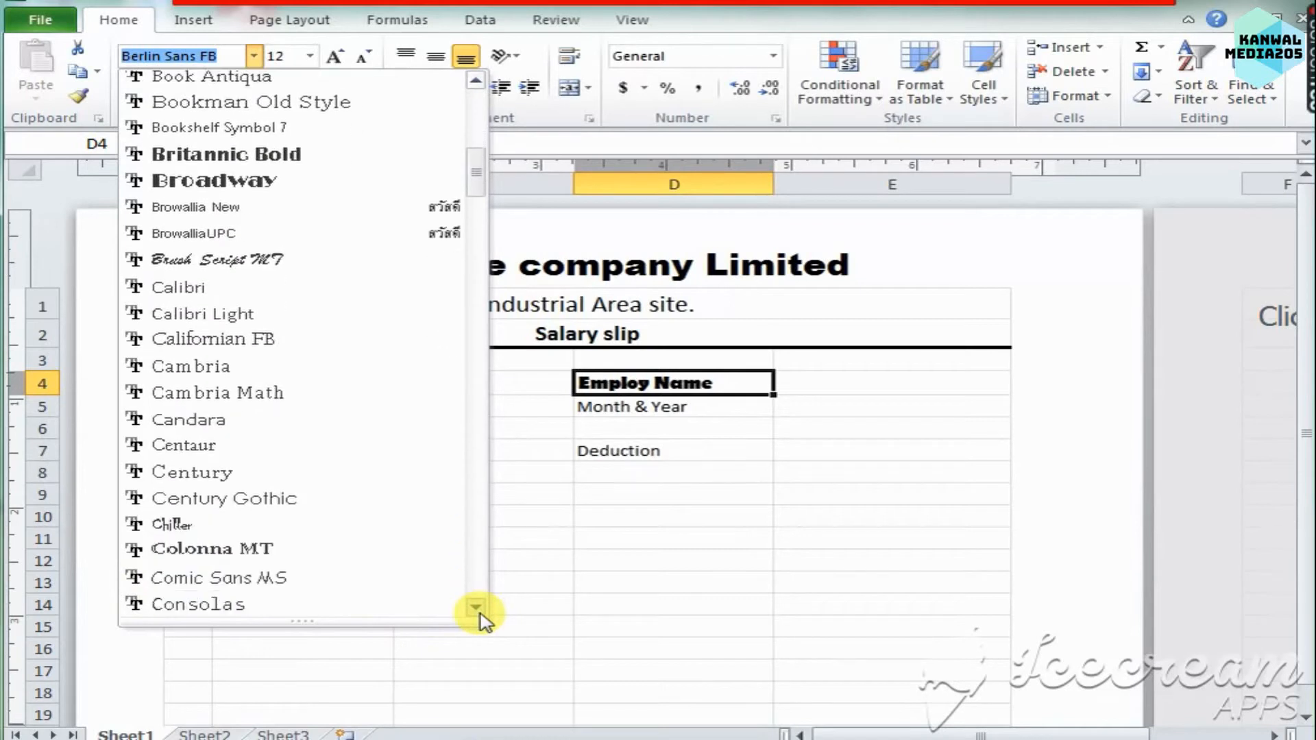
{"action": "scroll", "coordinate": [479, 615], "scroll_direction": "down", "scroll_amount": 10}
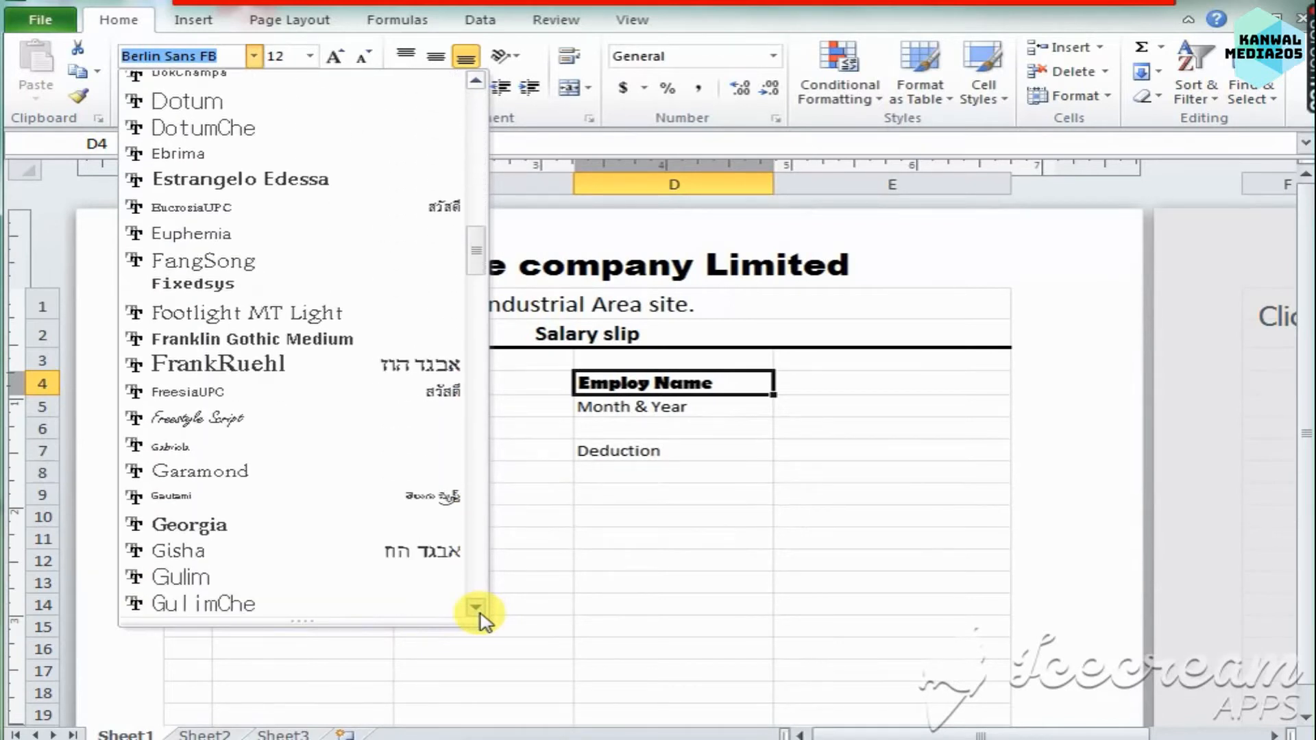
{"action": "scroll", "coordinate": [480, 615], "scroll_direction": "down", "scroll_amount": 9}
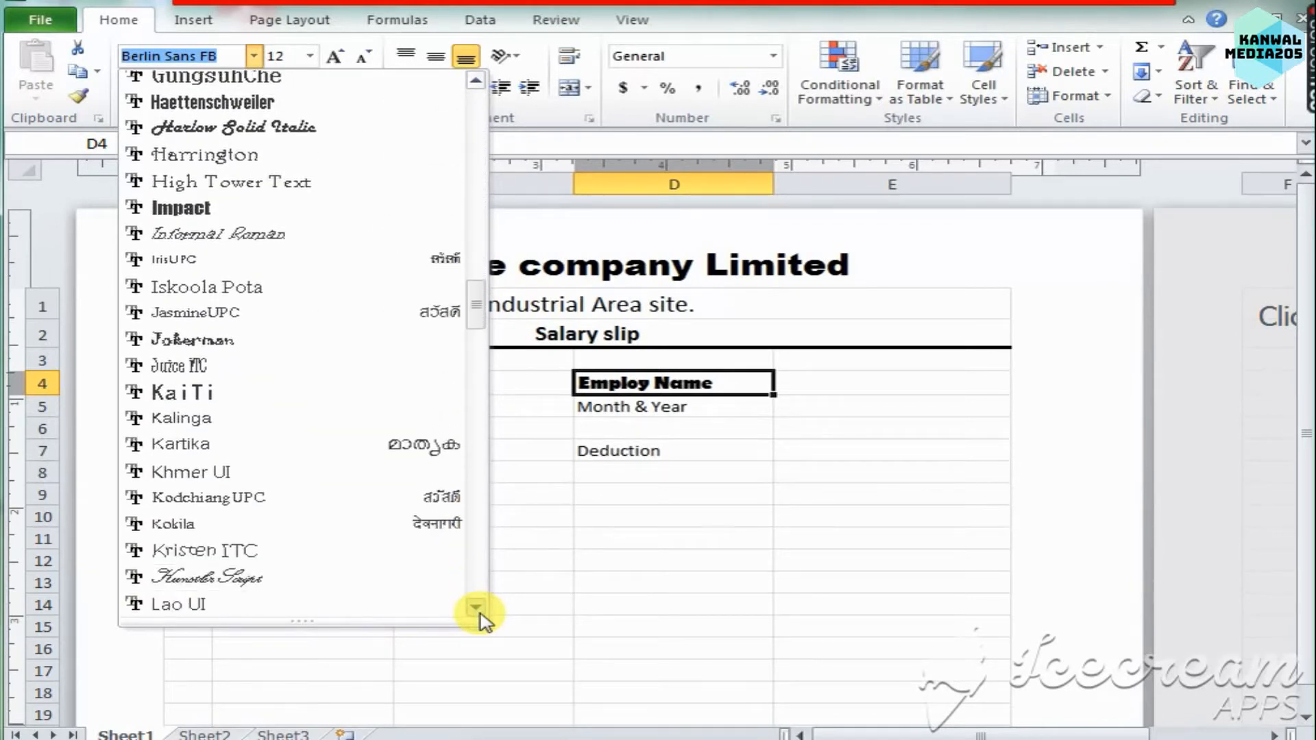
{"action": "scroll", "coordinate": [480, 615], "scroll_direction": "down", "scroll_amount": 10}
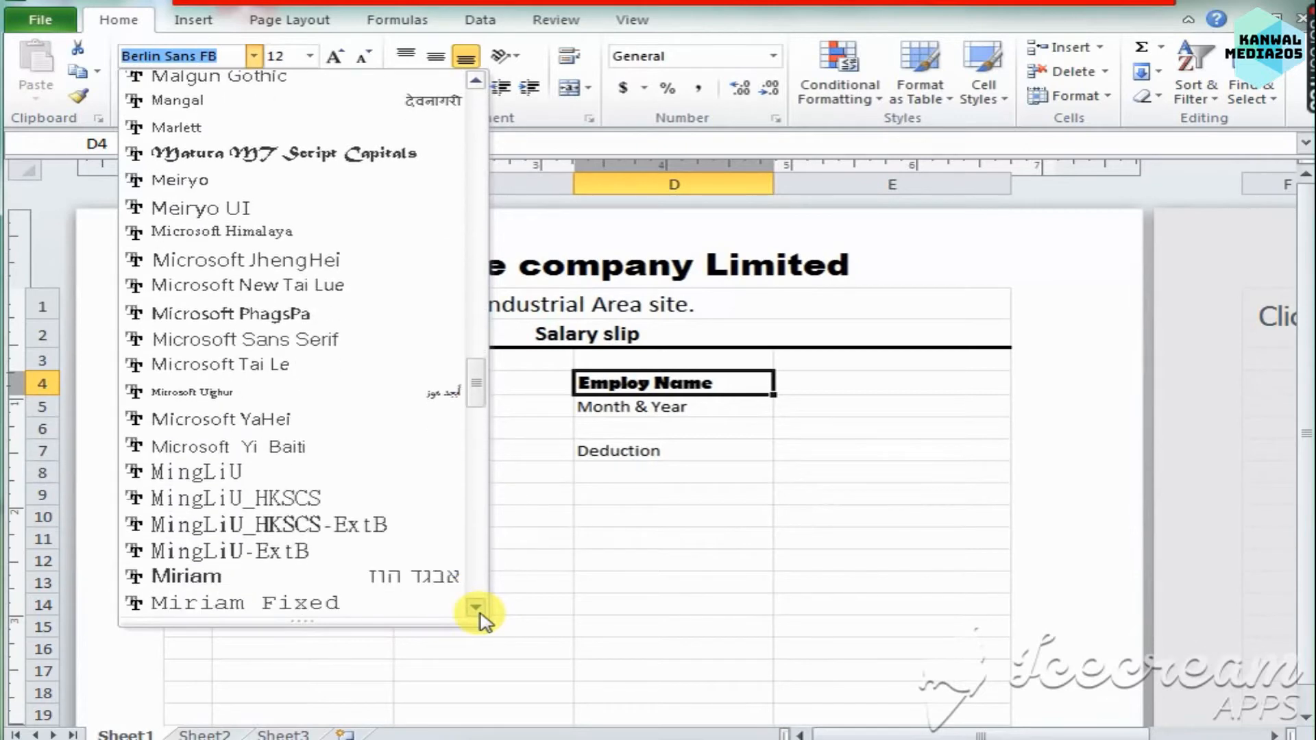
{"action": "left_click_drag", "start_coordinate": [470, 435], "coordinate": [505, 540]}
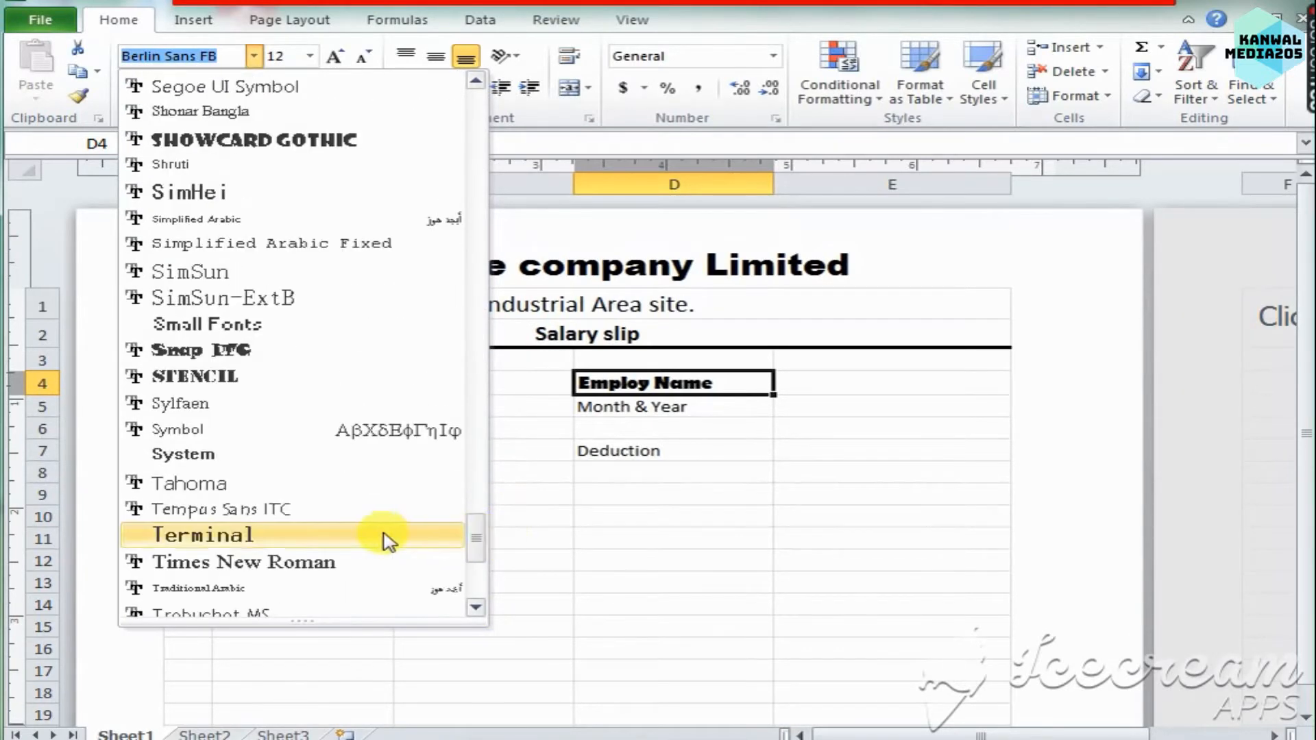
{"action": "left_click", "coordinate": [370, 562]}
{"action": "left_click", "coordinate": [740, 429]}
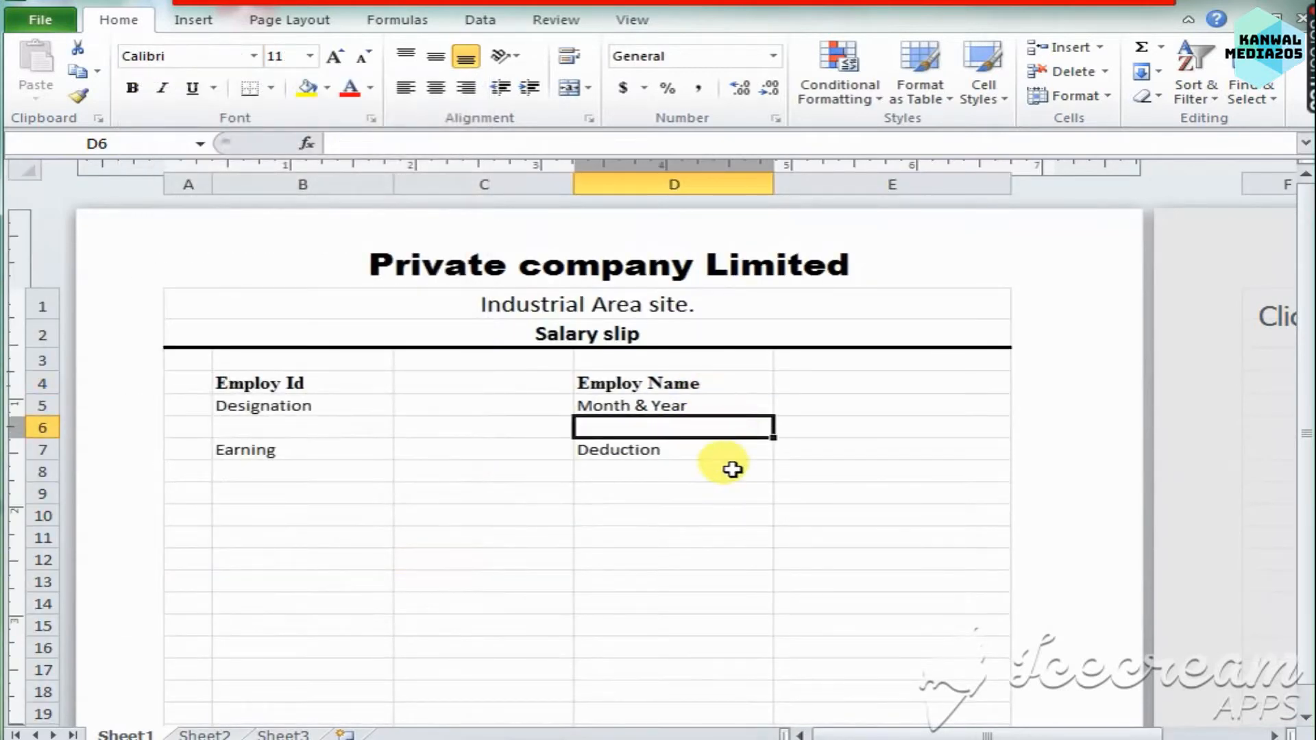
Make the "Earning" heading in B7 and the "Deduction" heading in D7 bold.
{"action": "left_click", "coordinate": [332, 415]}
{"action": "left_click", "coordinate": [253, 450]}
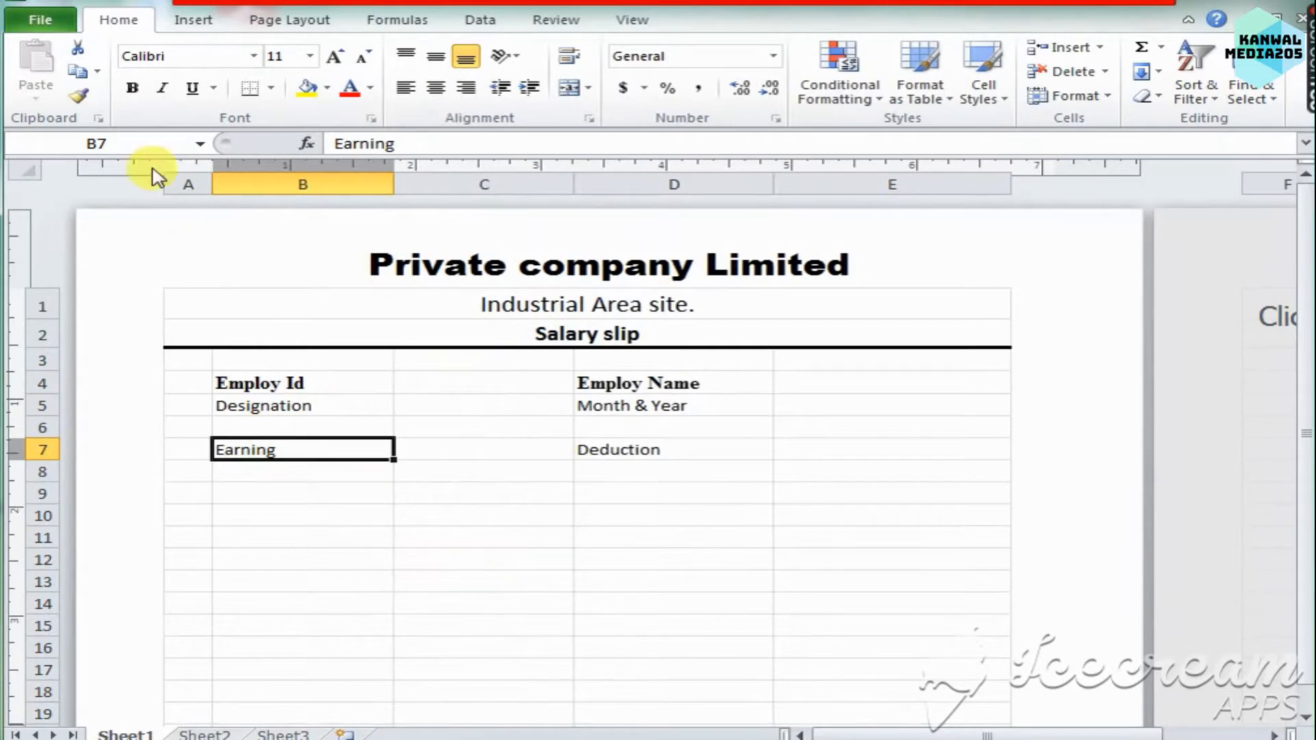
{"action": "left_click", "coordinate": [135, 87]}
{"action": "left_click", "coordinate": [254, 56]}
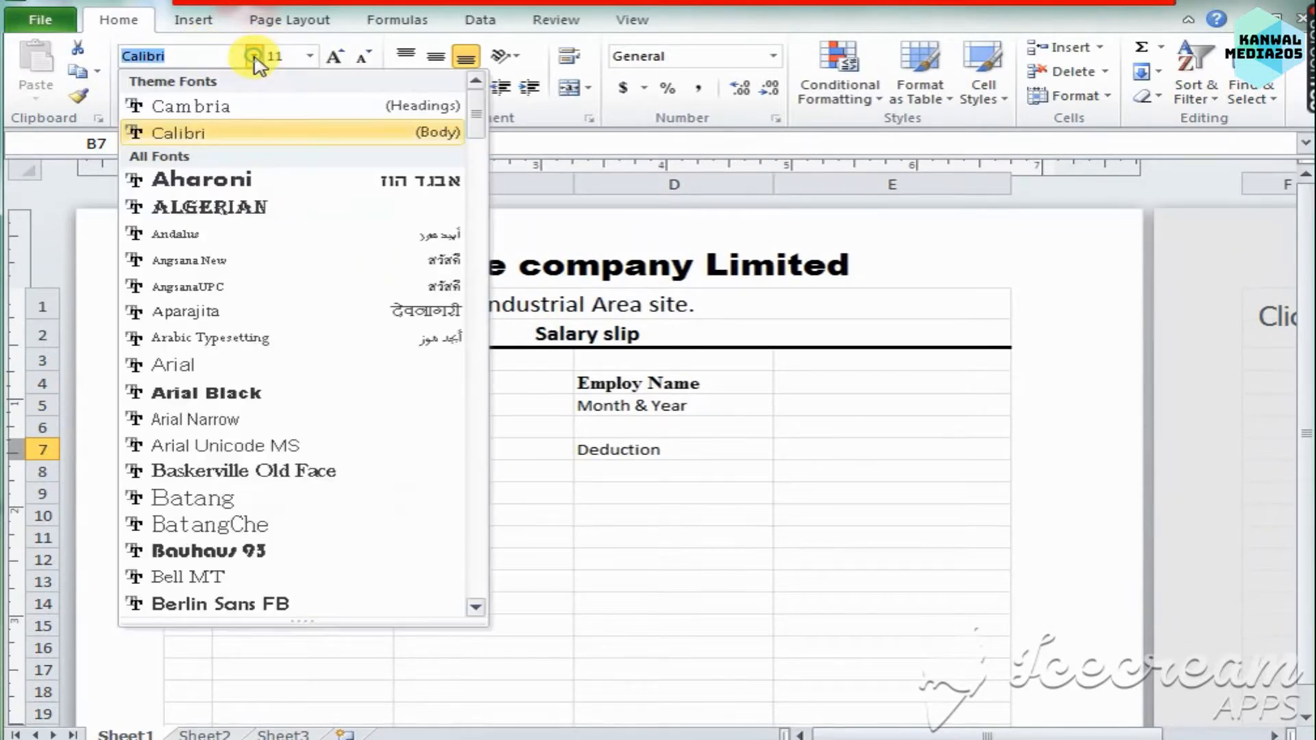
{"action": "left_click", "coordinate": [675, 442]}
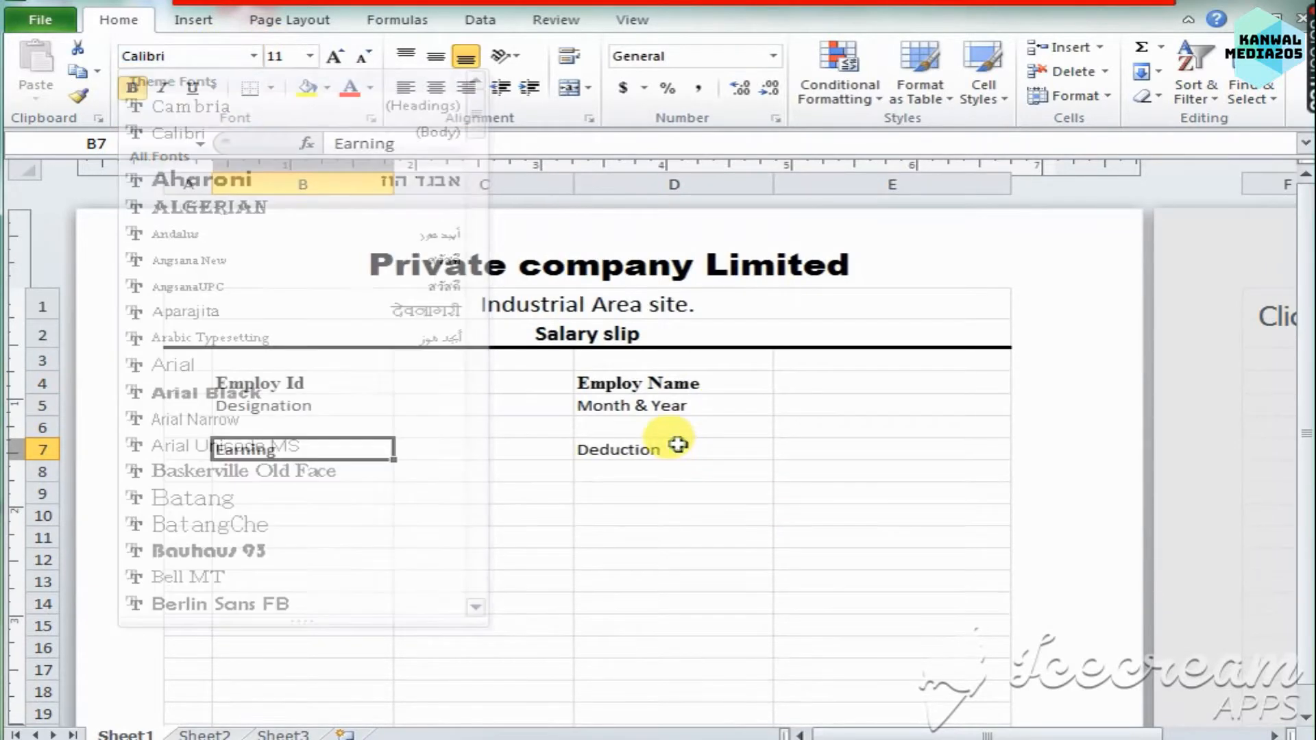
{"action": "left_click", "coordinate": [677, 444]}
{"action": "left_click", "coordinate": [132, 88]}
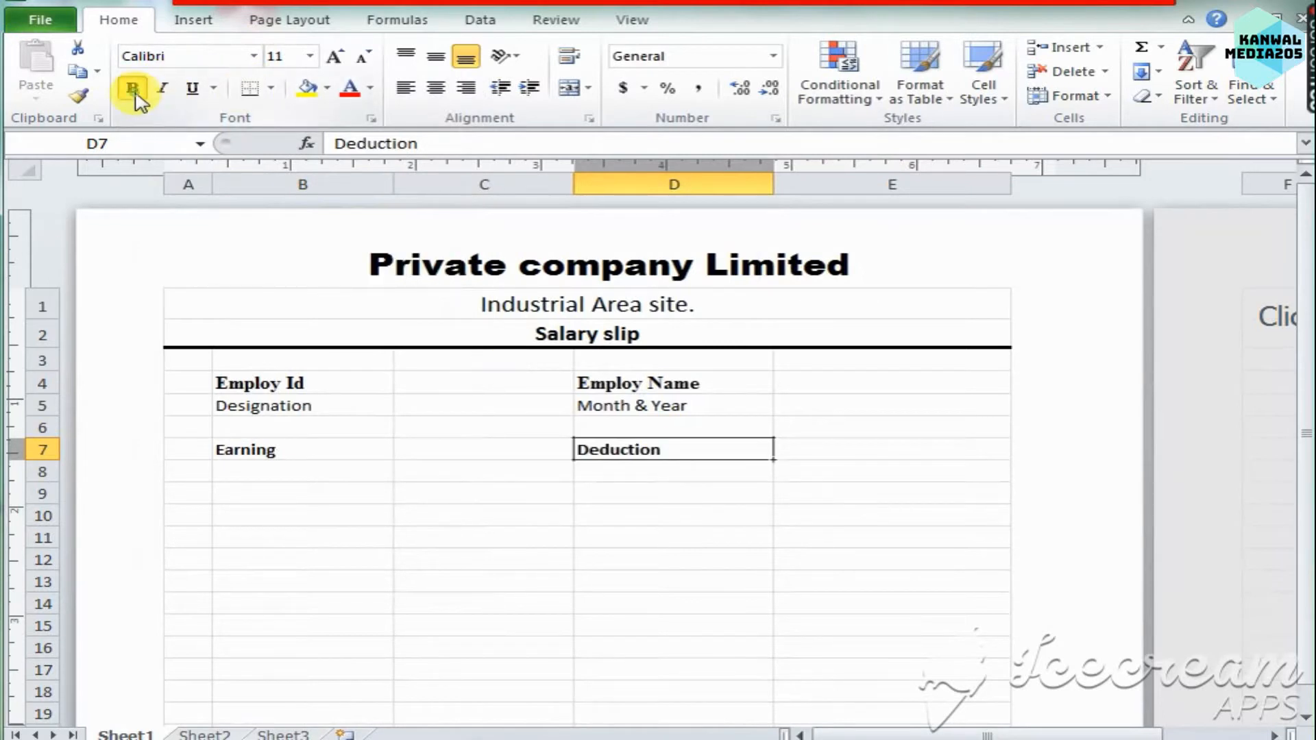
{"action": "left_click", "coordinate": [974, 588]}
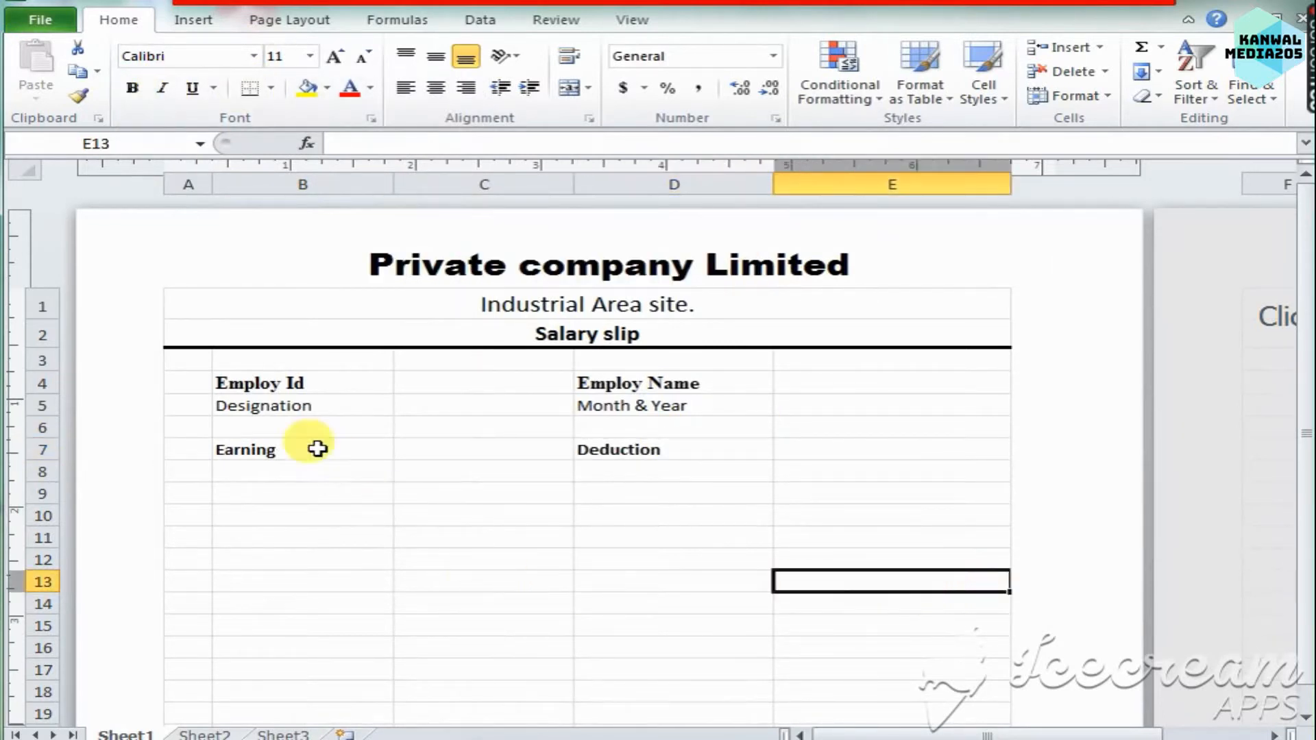
{"action": "left_click", "coordinate": [360, 453]}
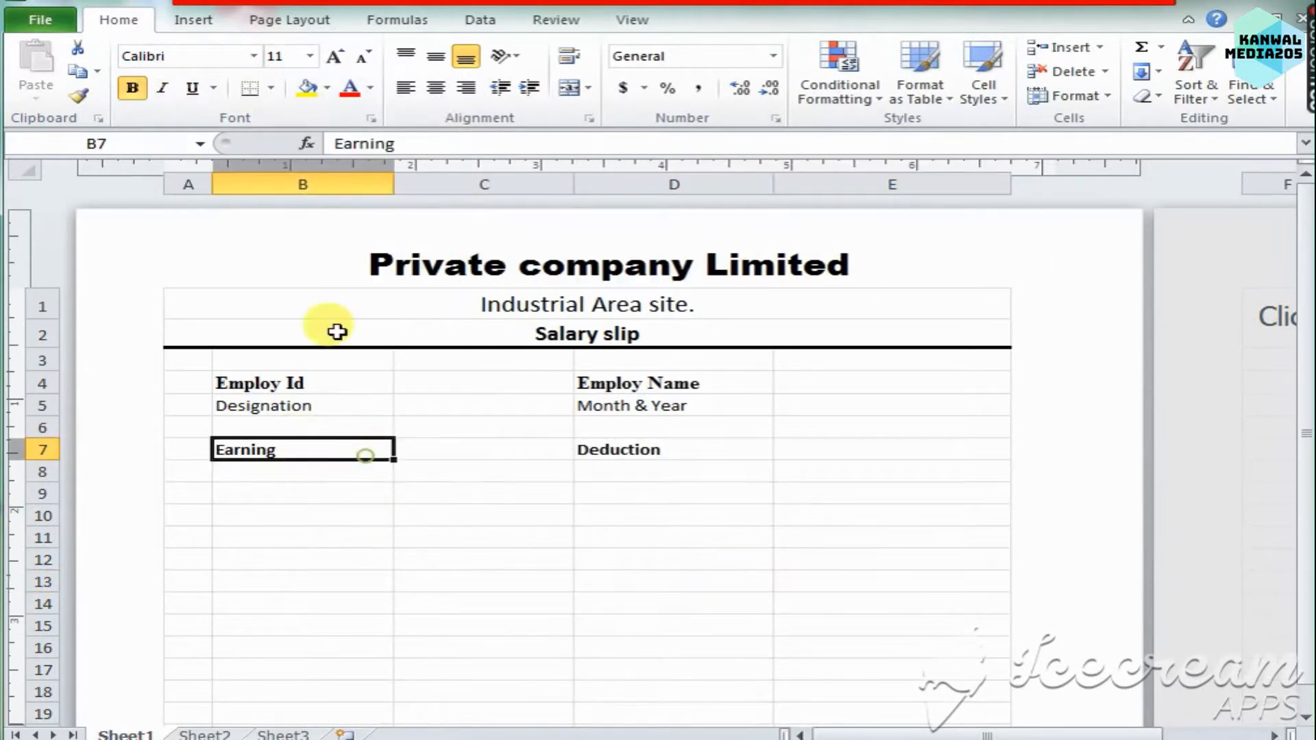
Enter the earning labels "Basic", "OverTime", "Conveyance", "Extra Income" and "Total addition" in cells B8 to B12.
{"action": "left_click", "coordinate": [356, 470]}
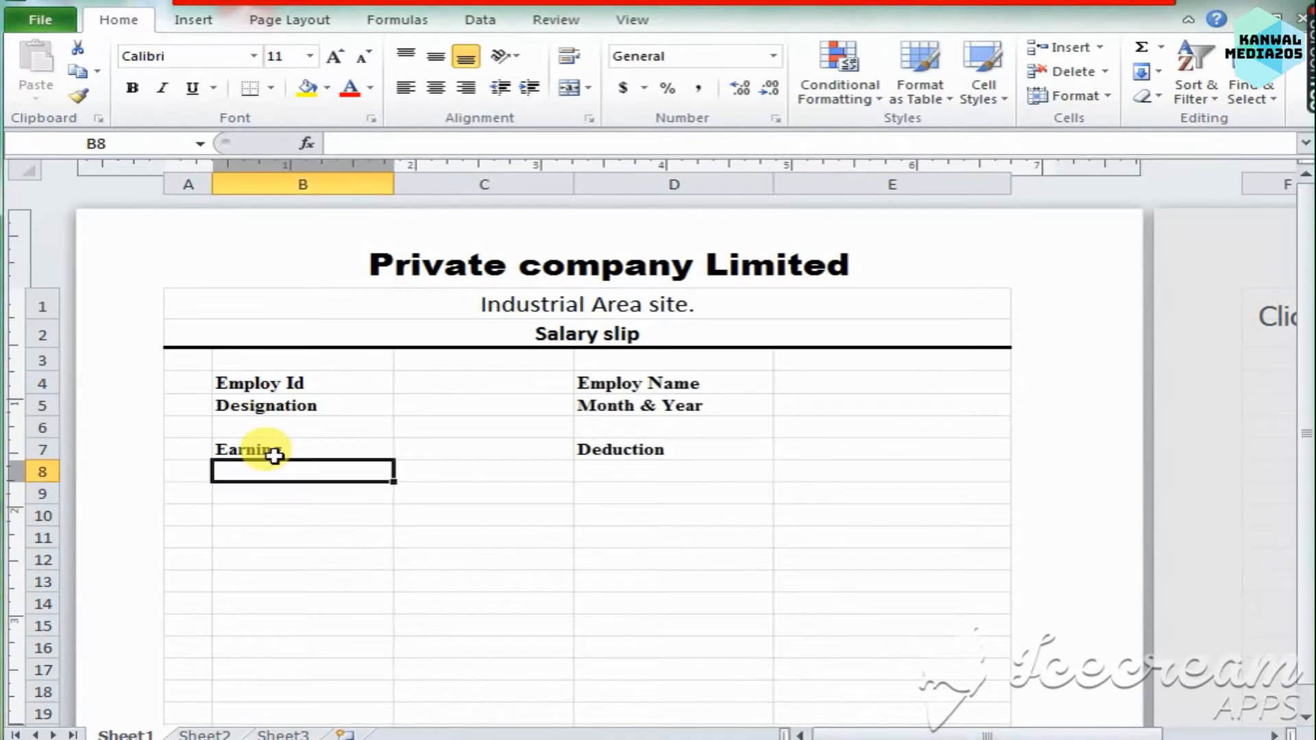
{"action": "type", "text": "Basic"}
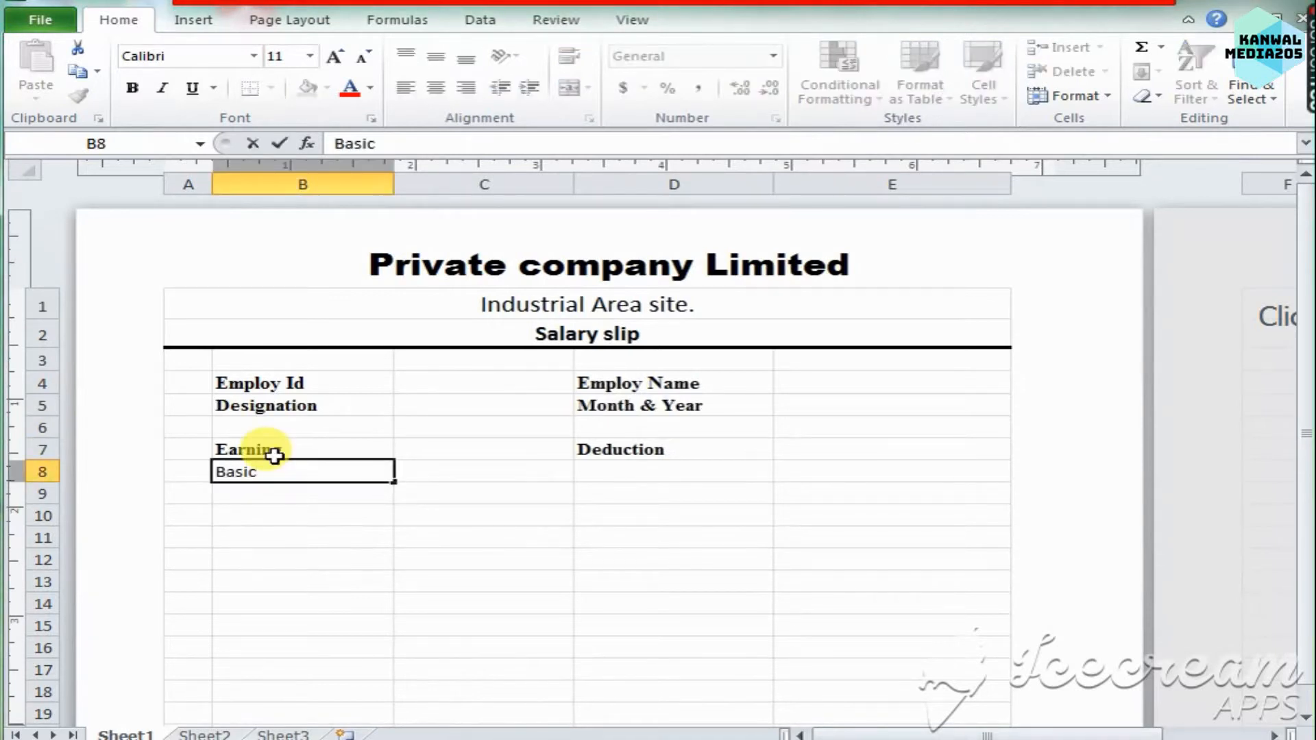
{"action": "key", "text": "Return"}
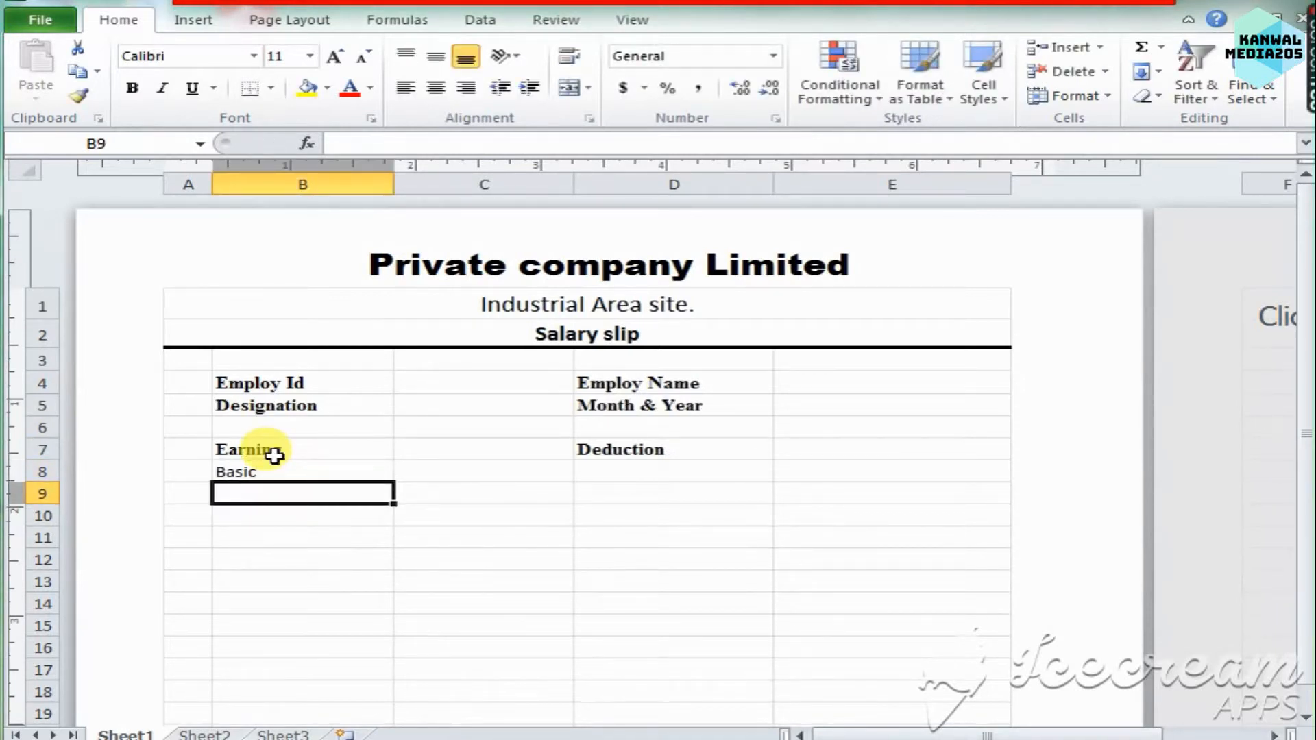
{"action": "type", "text": "OverTime"}
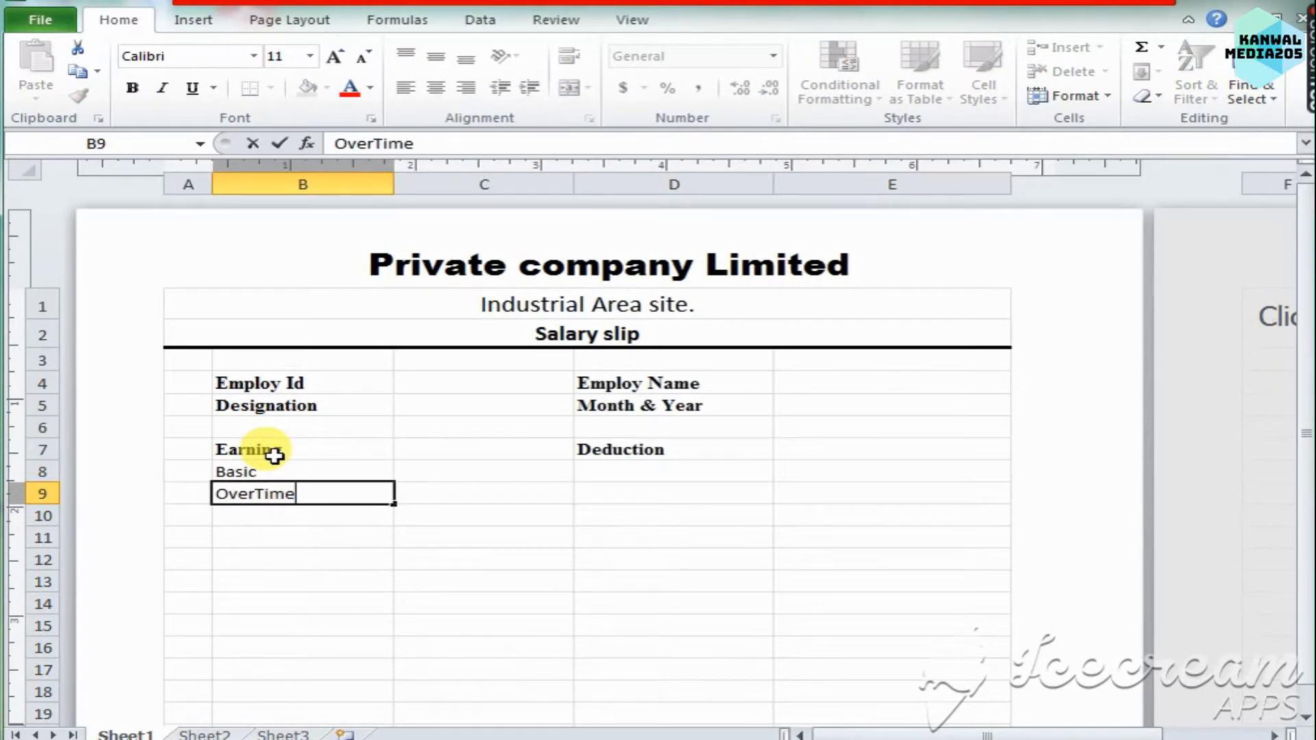
{"action": "key", "text": "Return"}
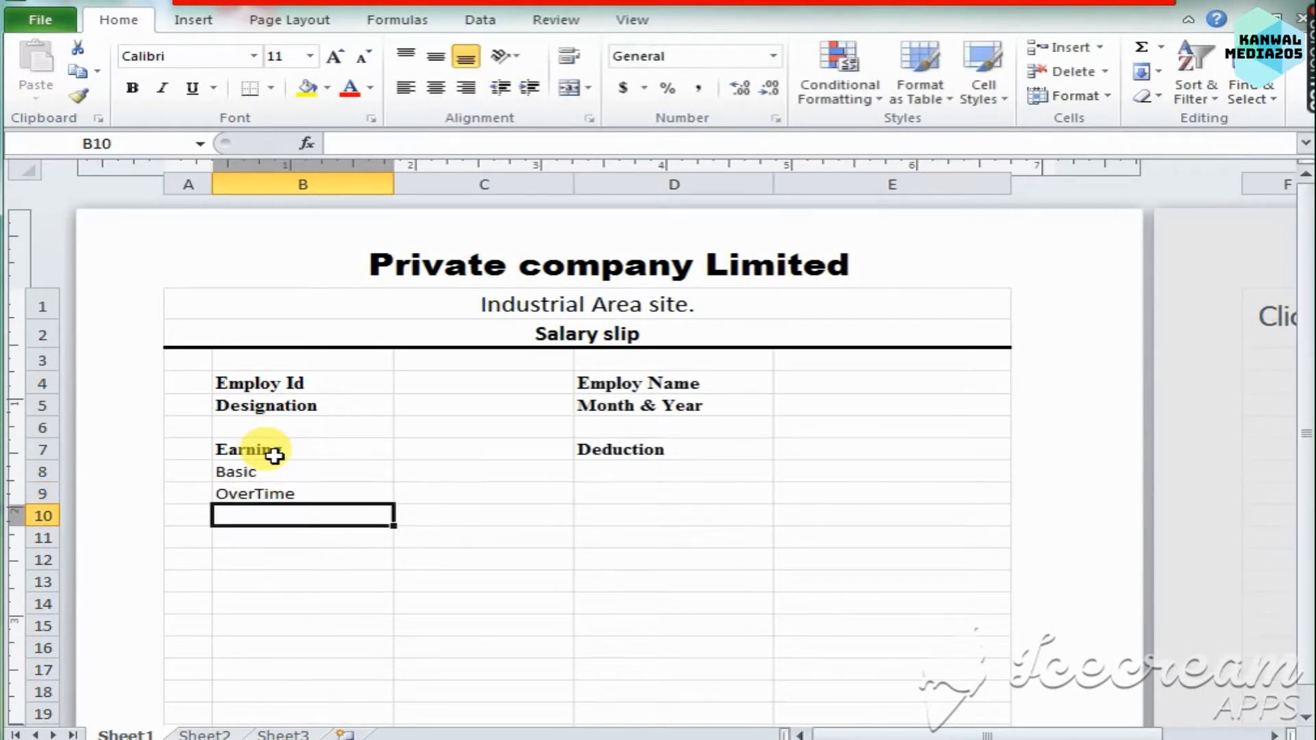
{"action": "type", "text": "Convyenence"}
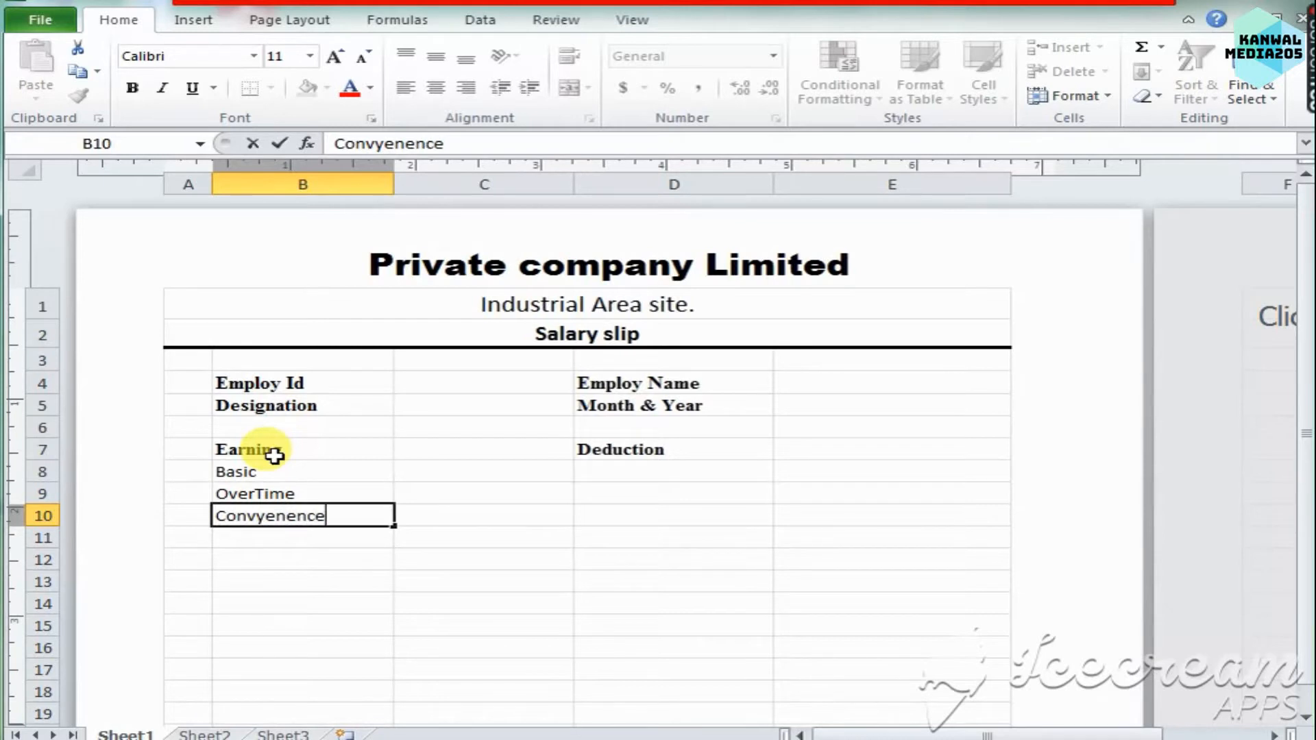
{"action": "key", "text": "Return"}
{"action": "type", "text": "Extra Income"}
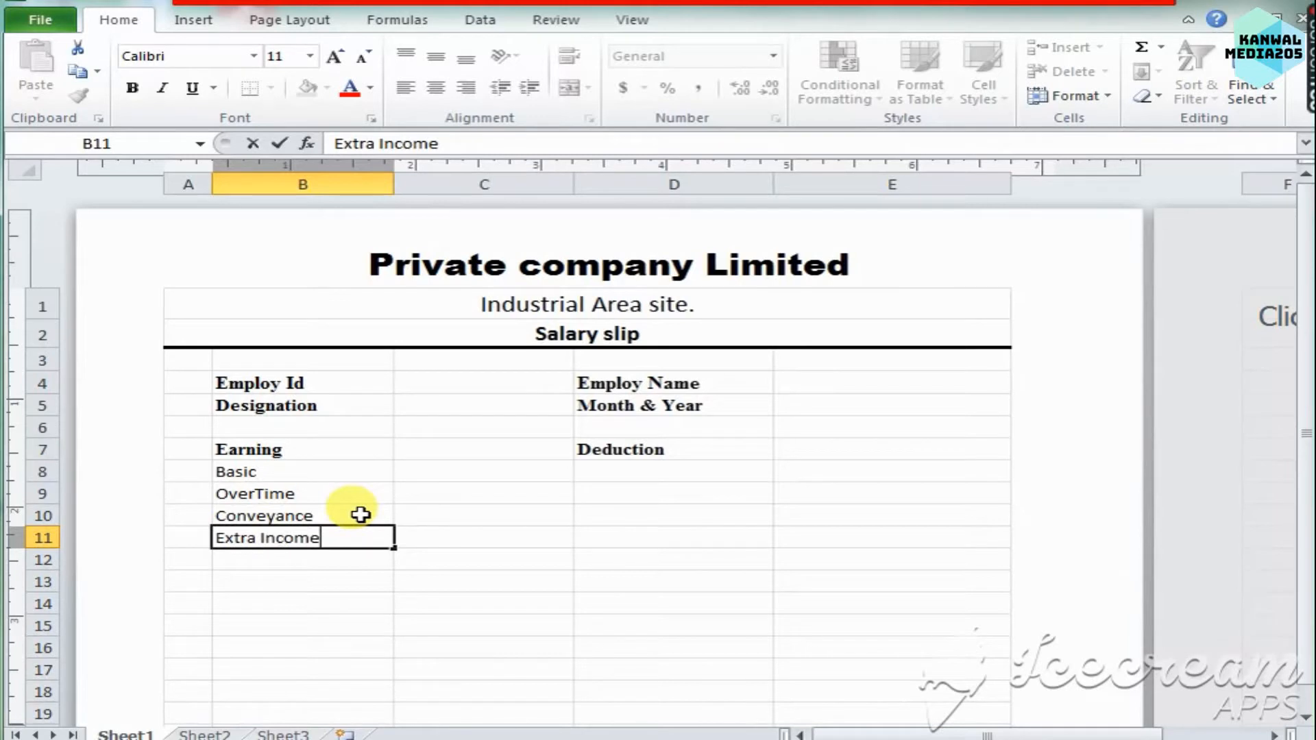
{"action": "key", "text": "Return"}
{"action": "type", "text": "Total addition"}
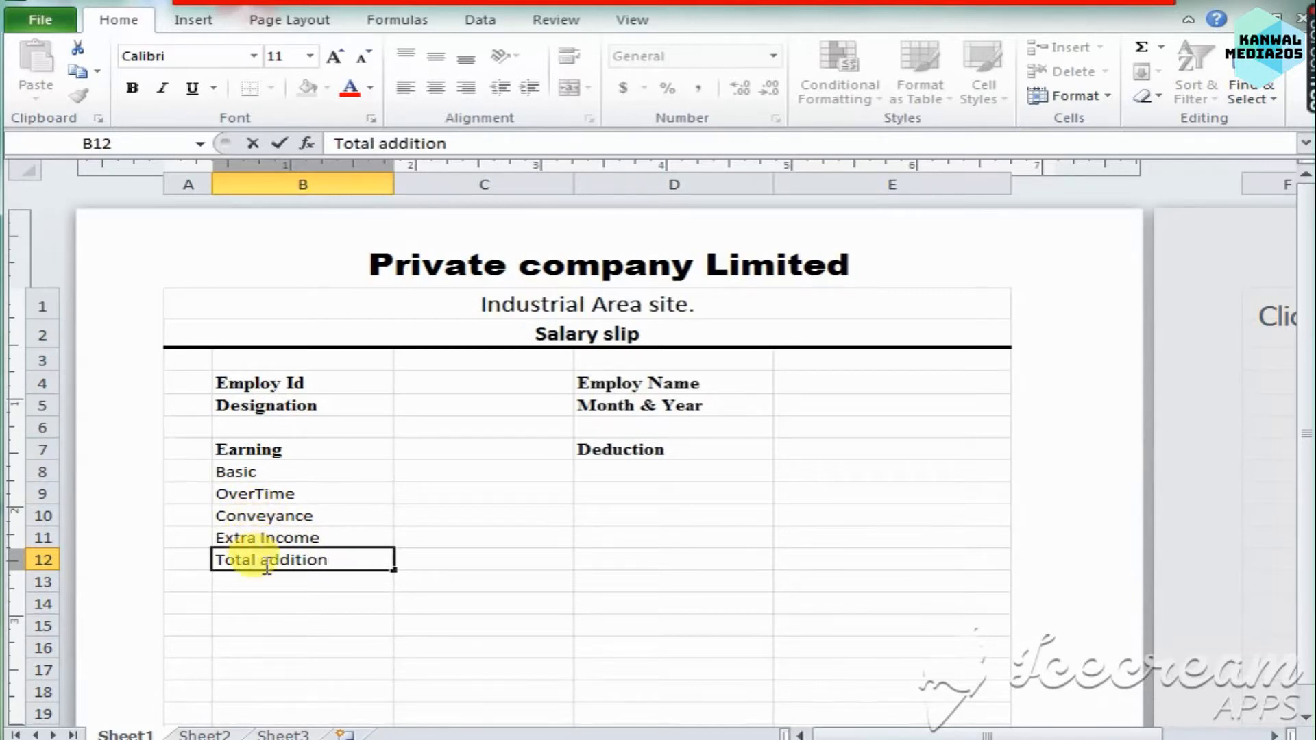
{"action": "left_click", "coordinate": [641, 469]}
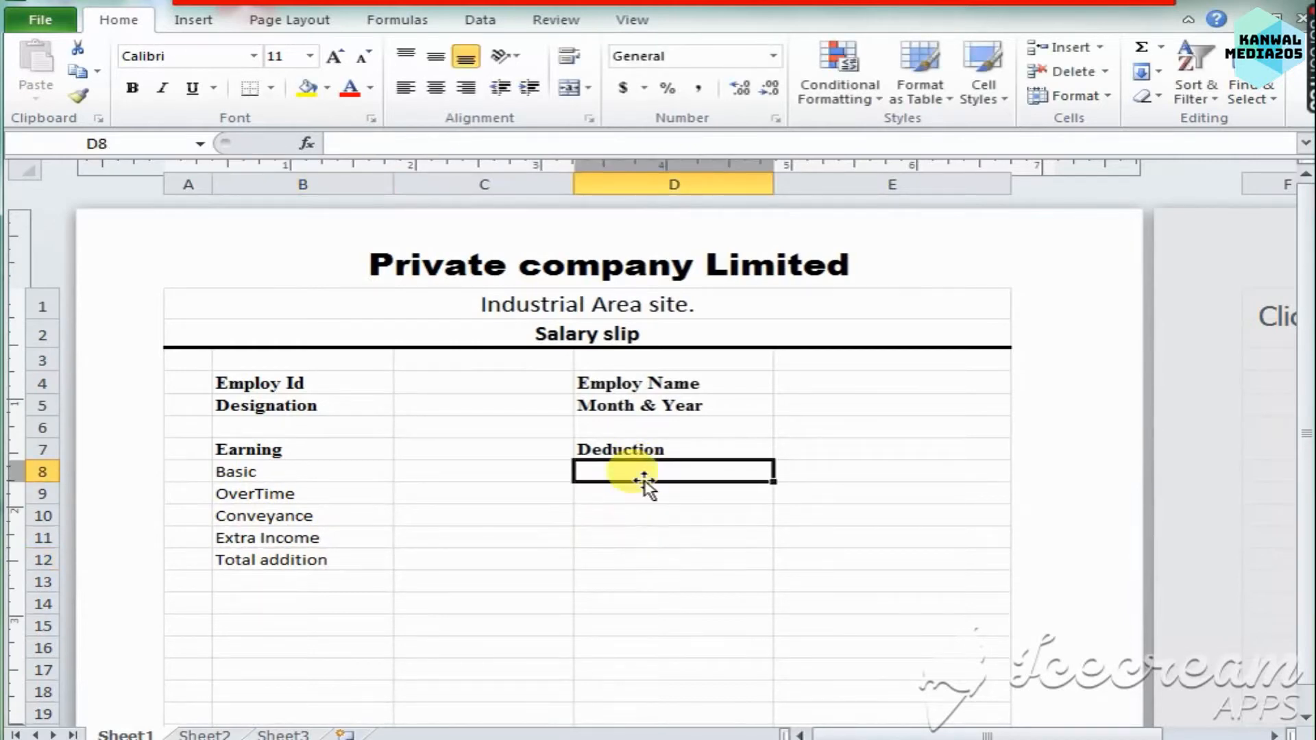
Format the earning labels in B8:B12 as bold Times New Roman.
{"action": "left_click_drag", "start_coordinate": [477, 117], "coordinate": [517, 555]}
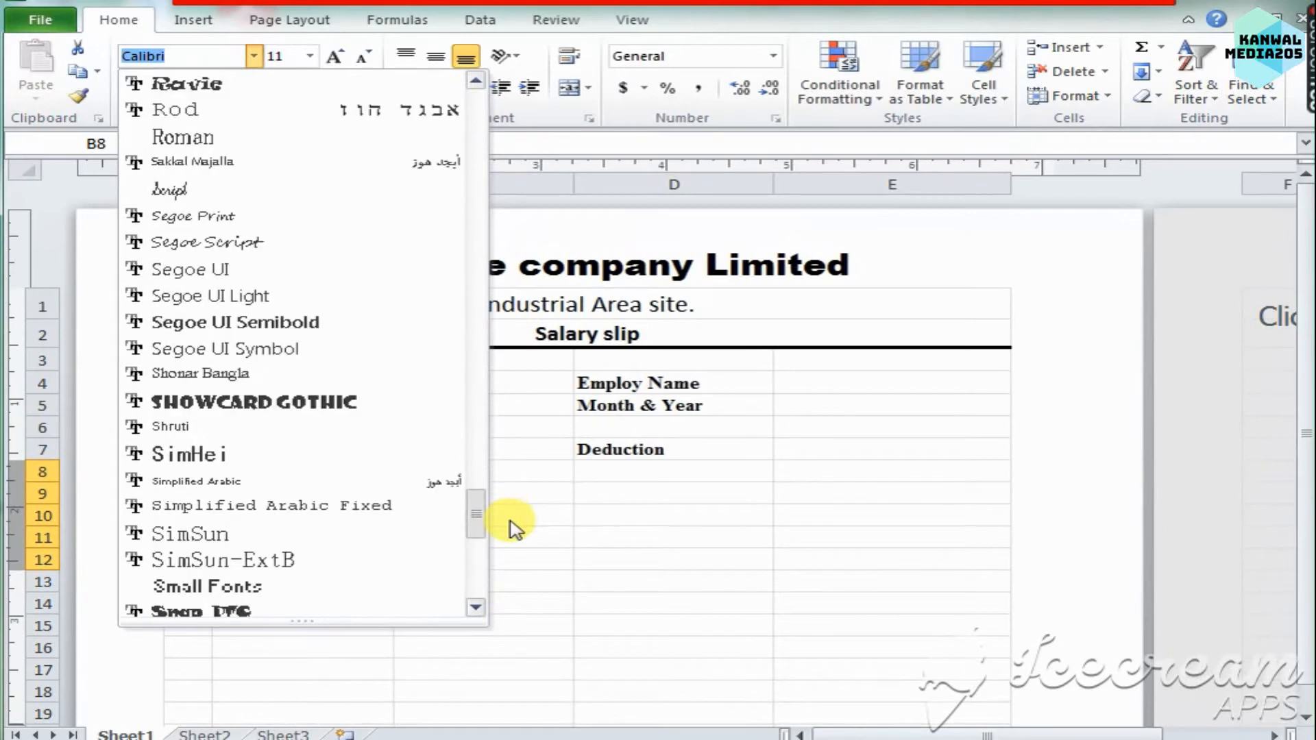
{"action": "scroll", "coordinate": [411, 493], "scroll_direction": "down", "scroll_amount": 1}
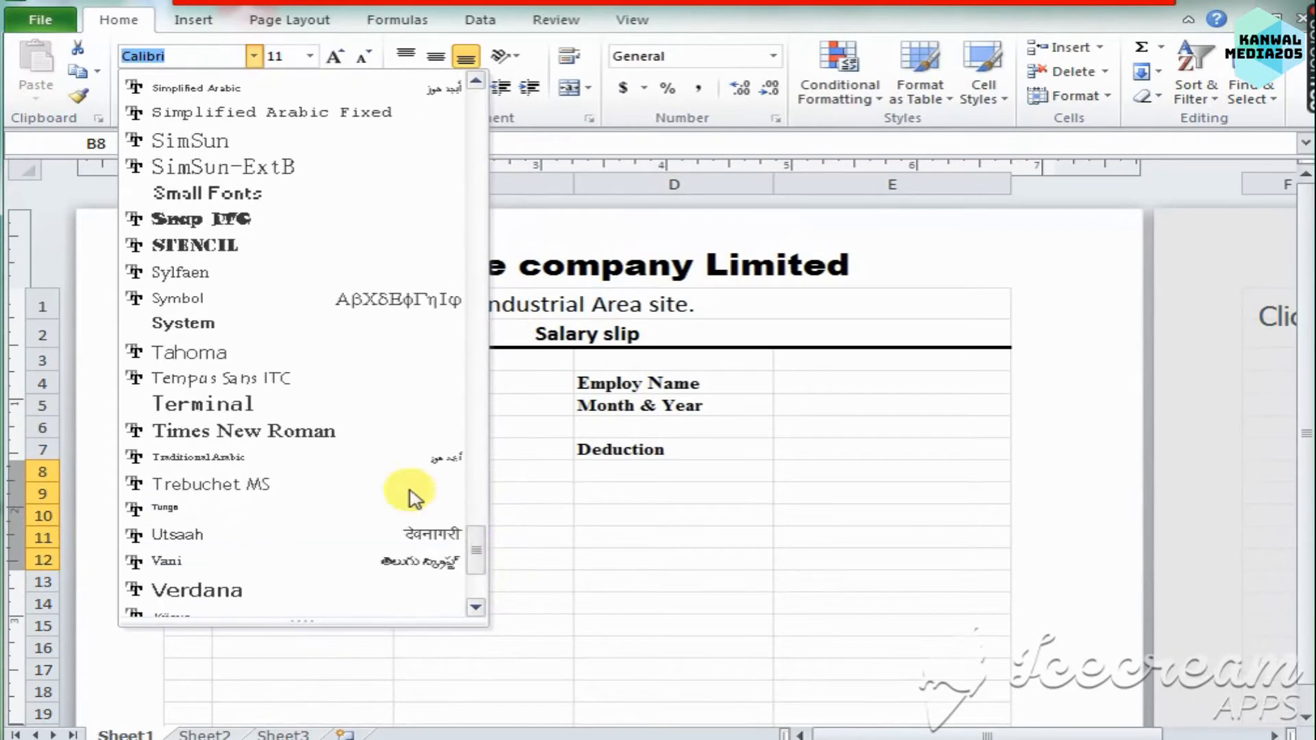
{"action": "left_click", "coordinate": [359, 446]}
{"action": "left_click", "coordinate": [606, 528]}
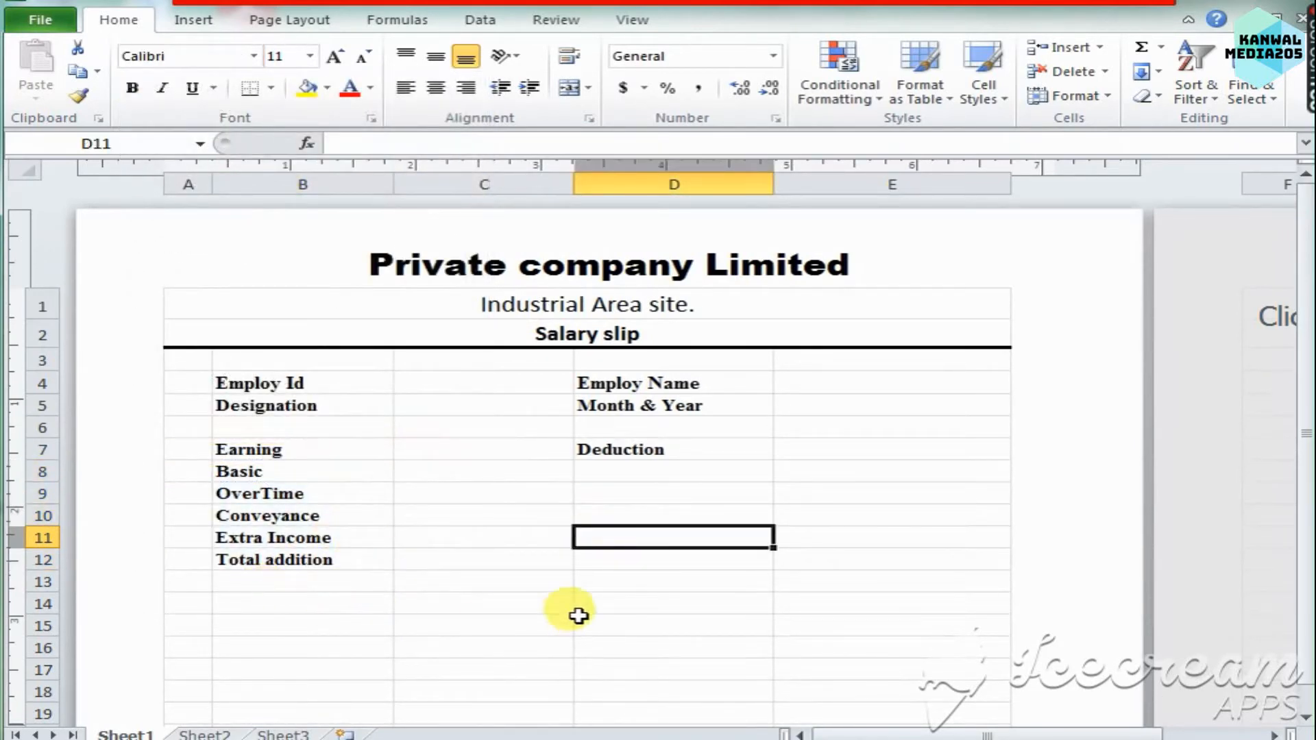
Apply all borders to the employee details block in cells B4 to E5.
{"action": "left_click_drag", "start_coordinate": [227, 384], "coordinate": [788, 402]}
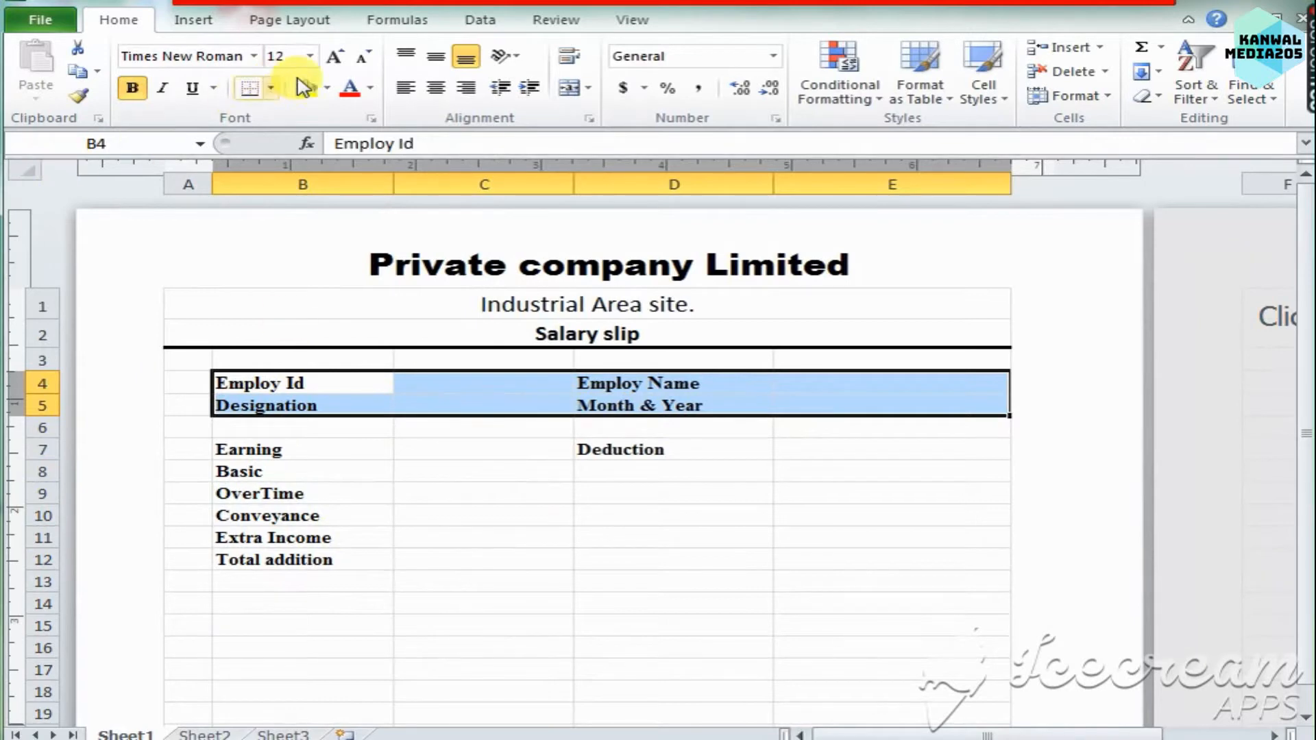
{"action": "left_click", "coordinate": [272, 88]}
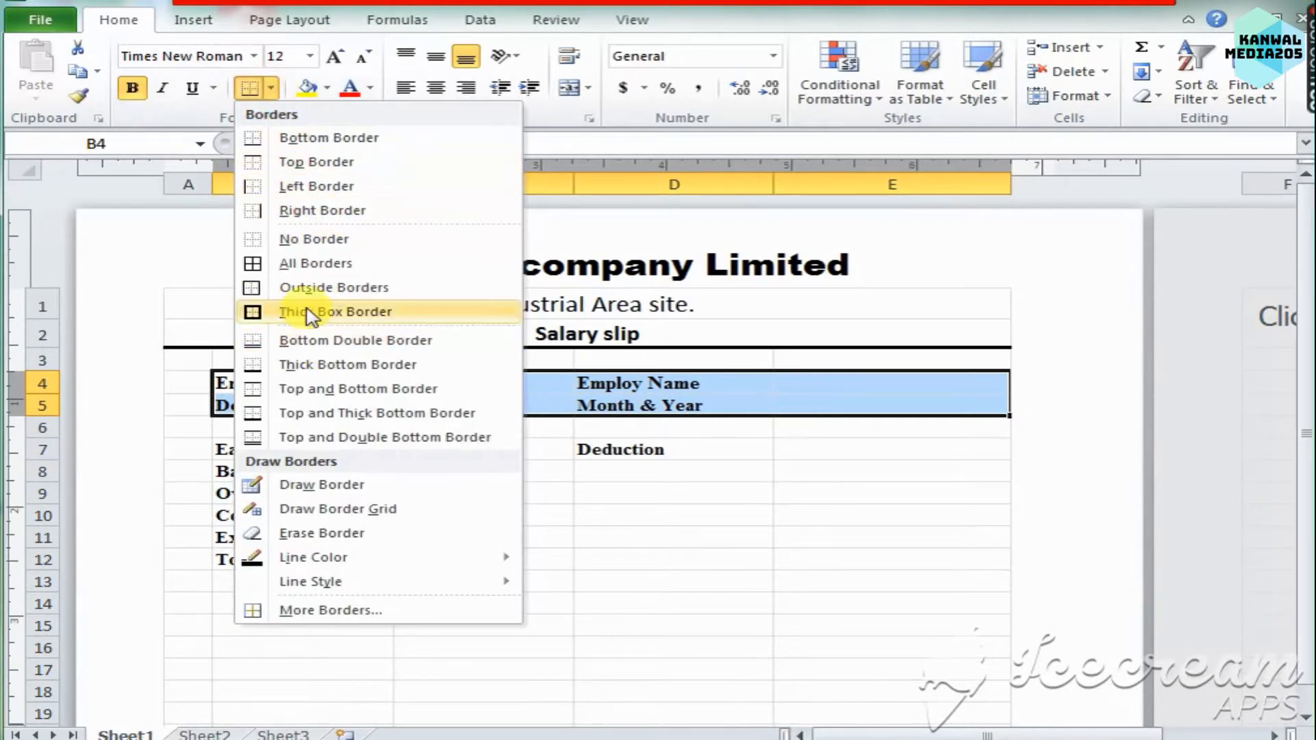
{"action": "left_click", "coordinate": [317, 263]}
{"action": "left_click", "coordinate": [885, 568]}
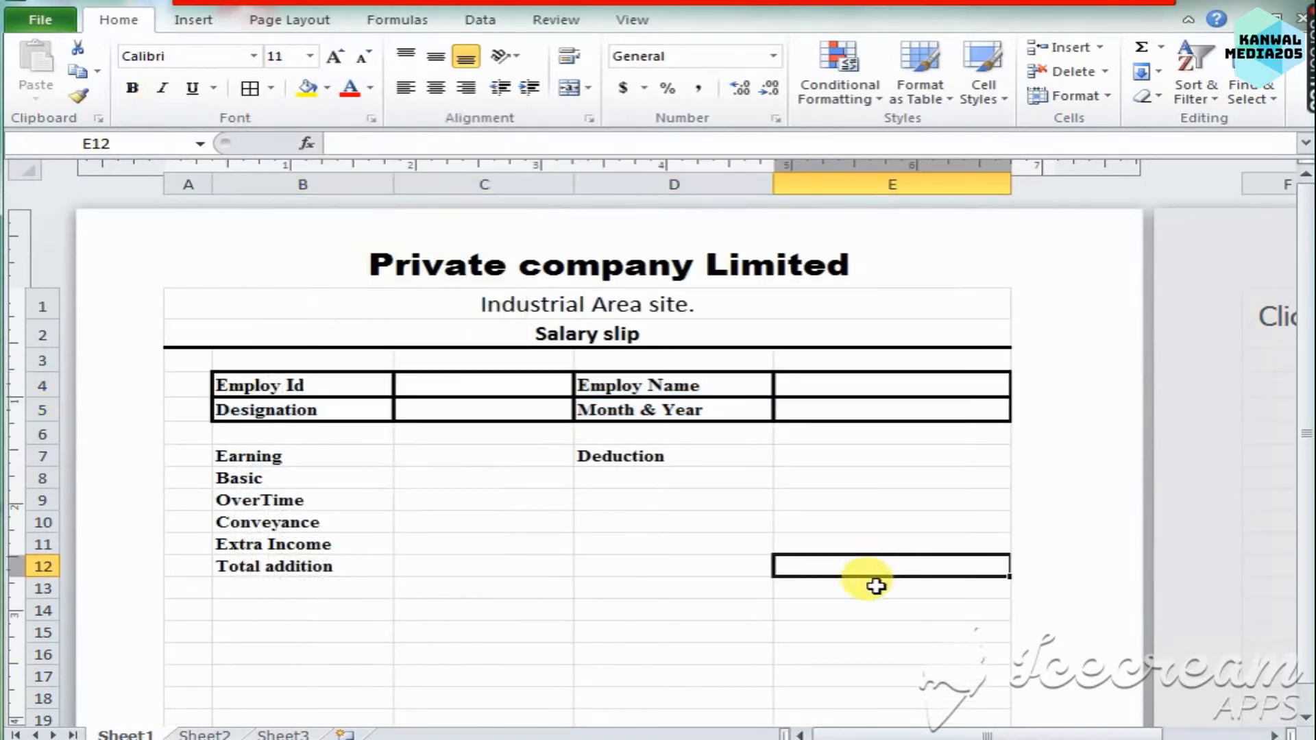
{"action": "left_click", "coordinate": [229, 384]}
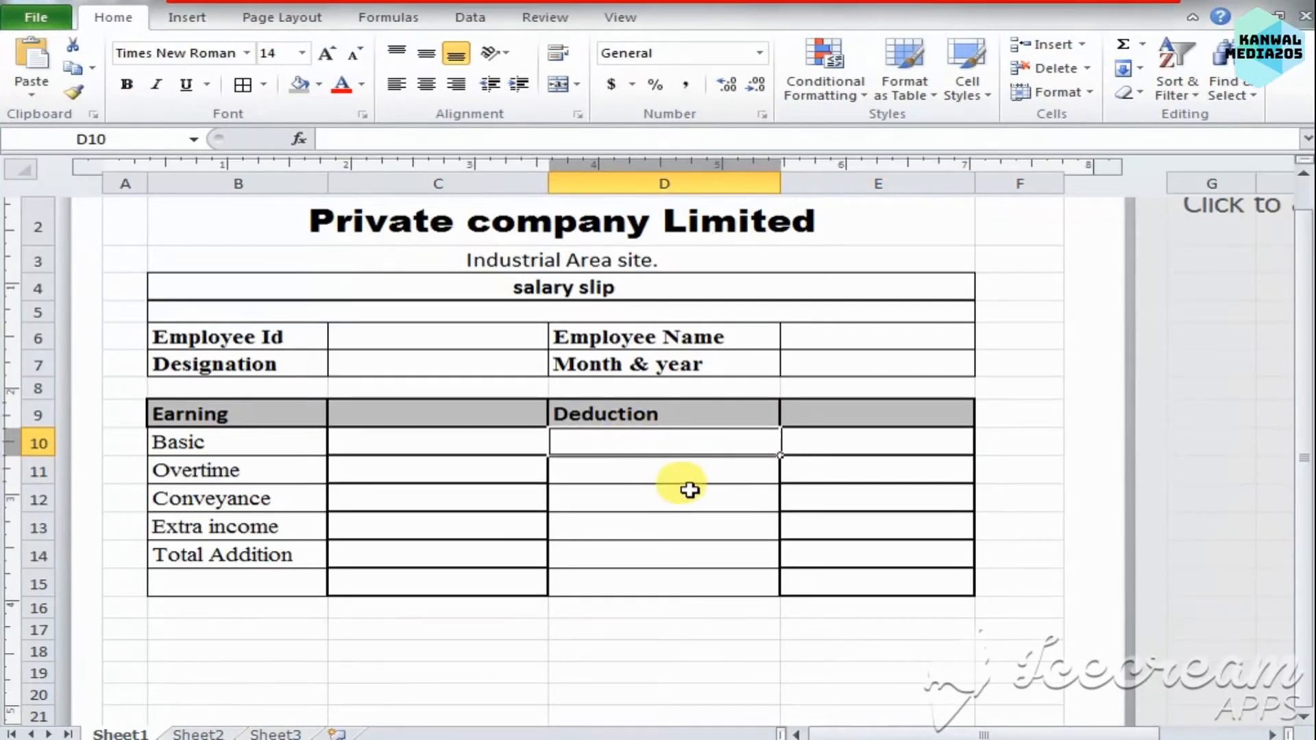
Enter the deduction labels "Provident Fund", "Loan" and "Tax" in cells D10 to D12.
{"action": "left_click", "coordinate": [622, 410]}
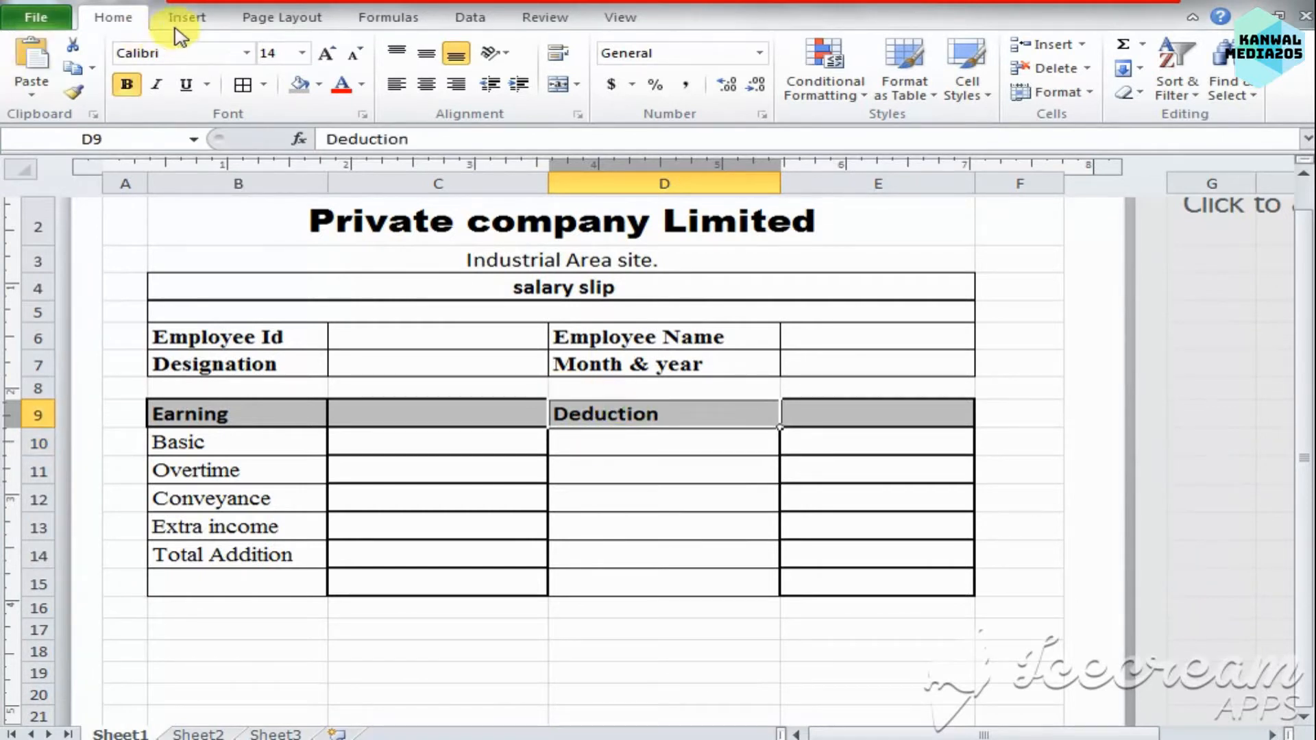
{"action": "left_click", "coordinate": [620, 447]}
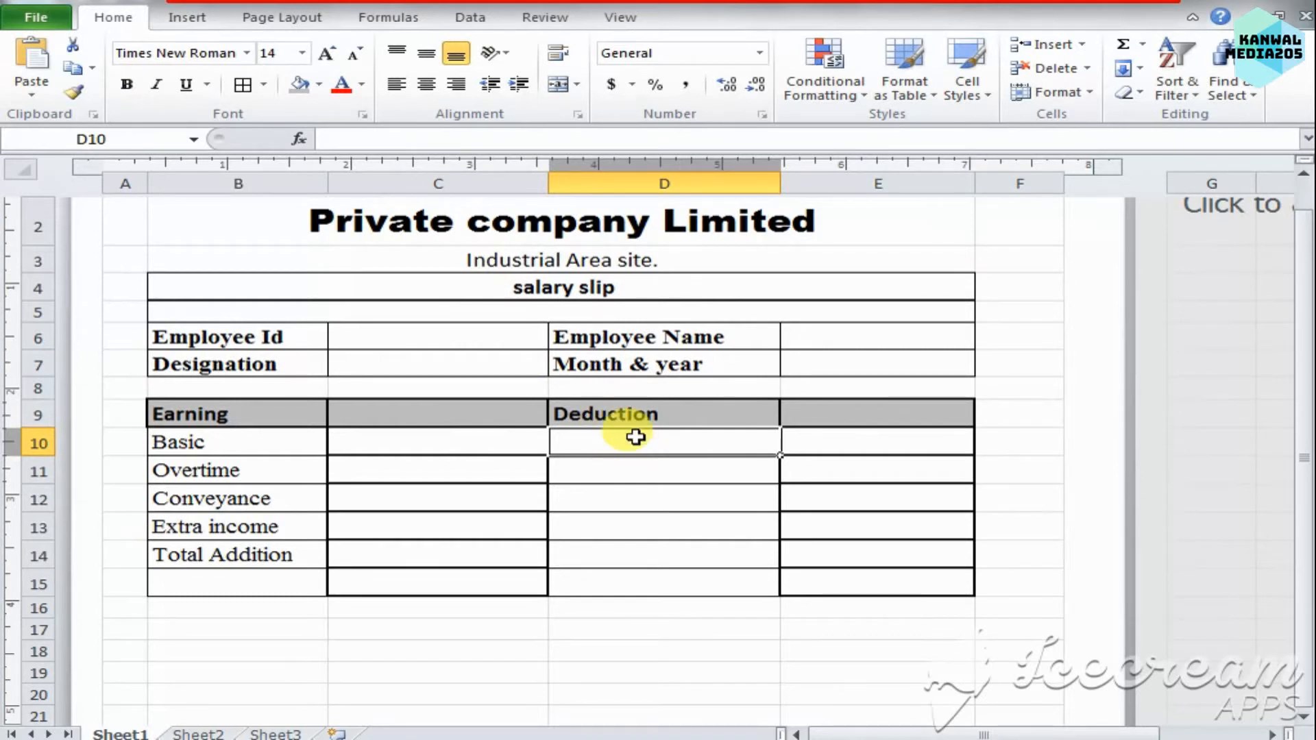
{"action": "type", "text": "Provident Fund"}
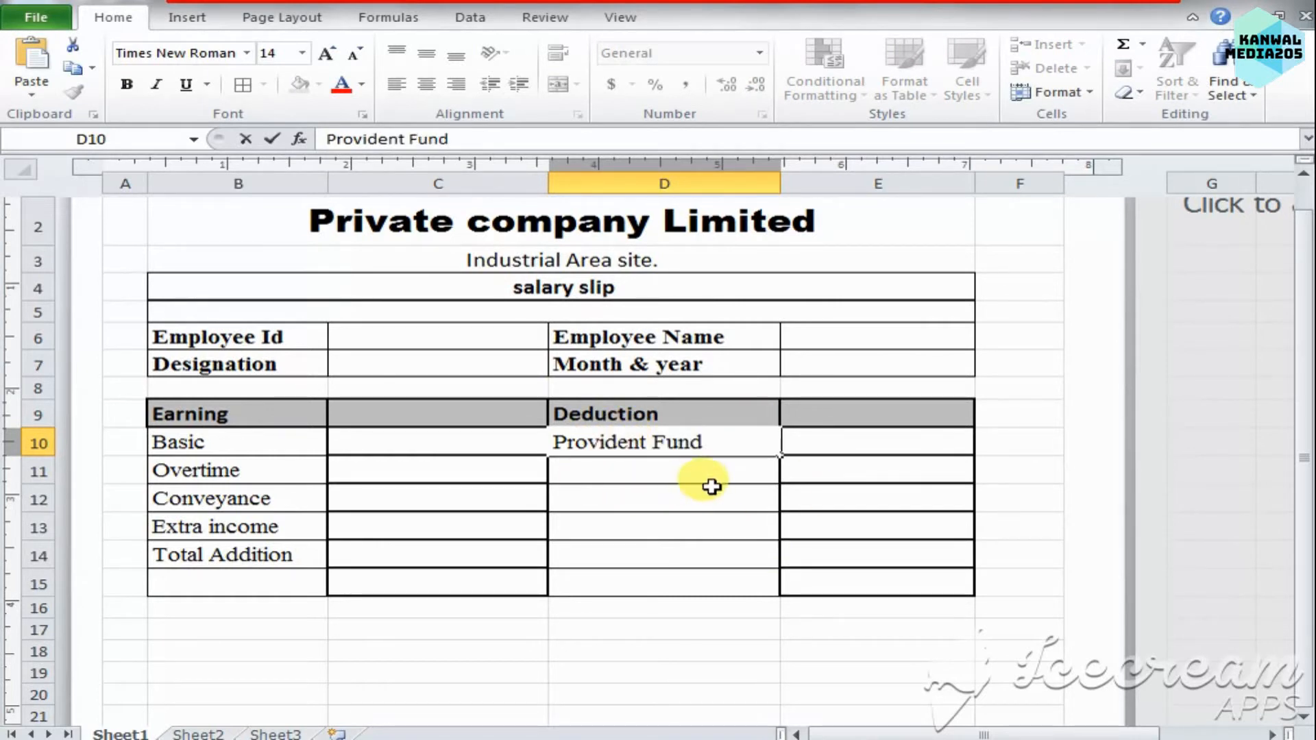
{"action": "left_click", "coordinate": [617, 473]}
{"action": "type", "text": "LO"}
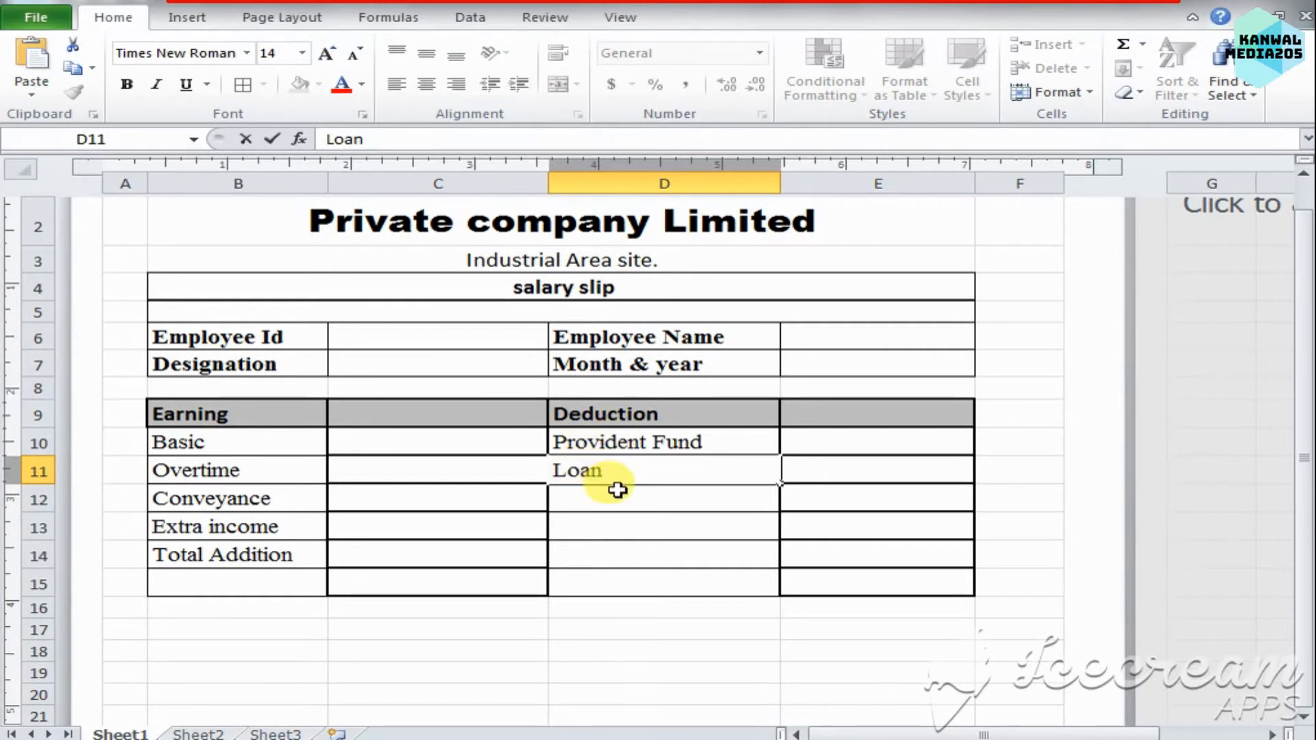
{"action": "left_click", "coordinate": [604, 510]}
{"action": "type", "text": "Ta"}
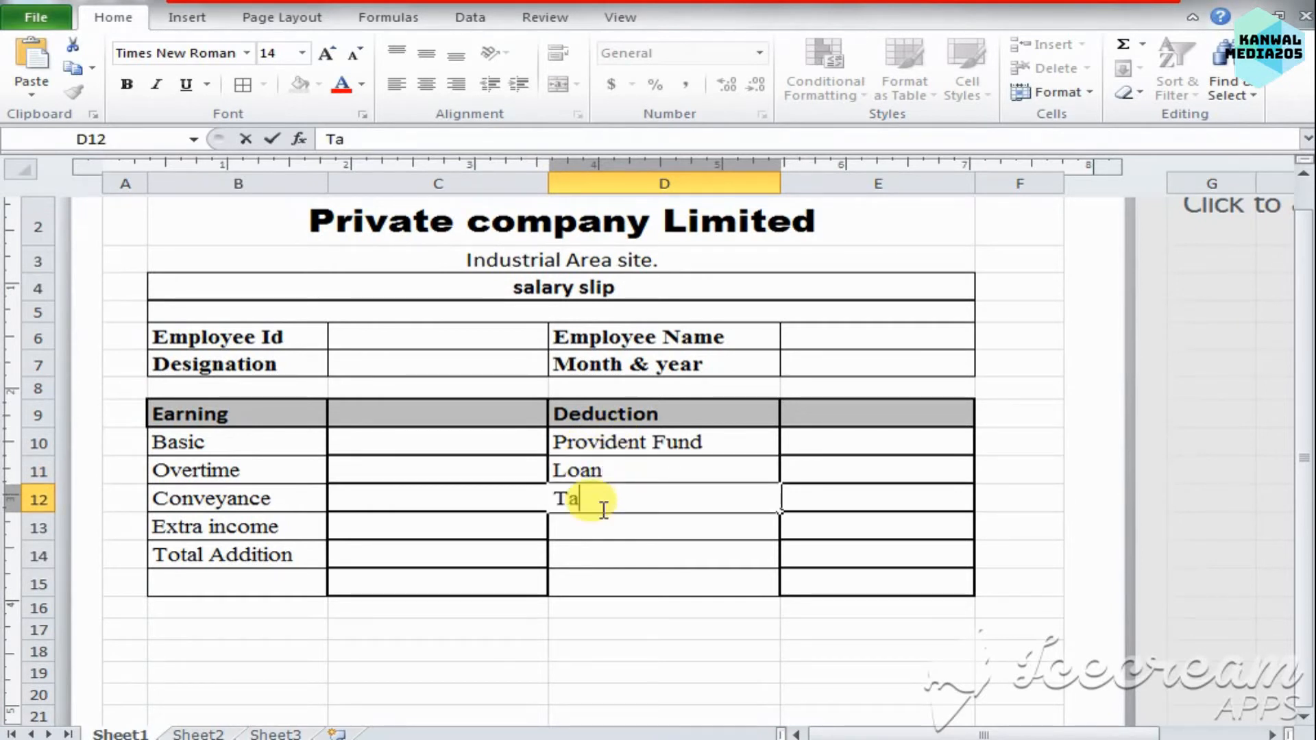
{"action": "type", "text": "x"}
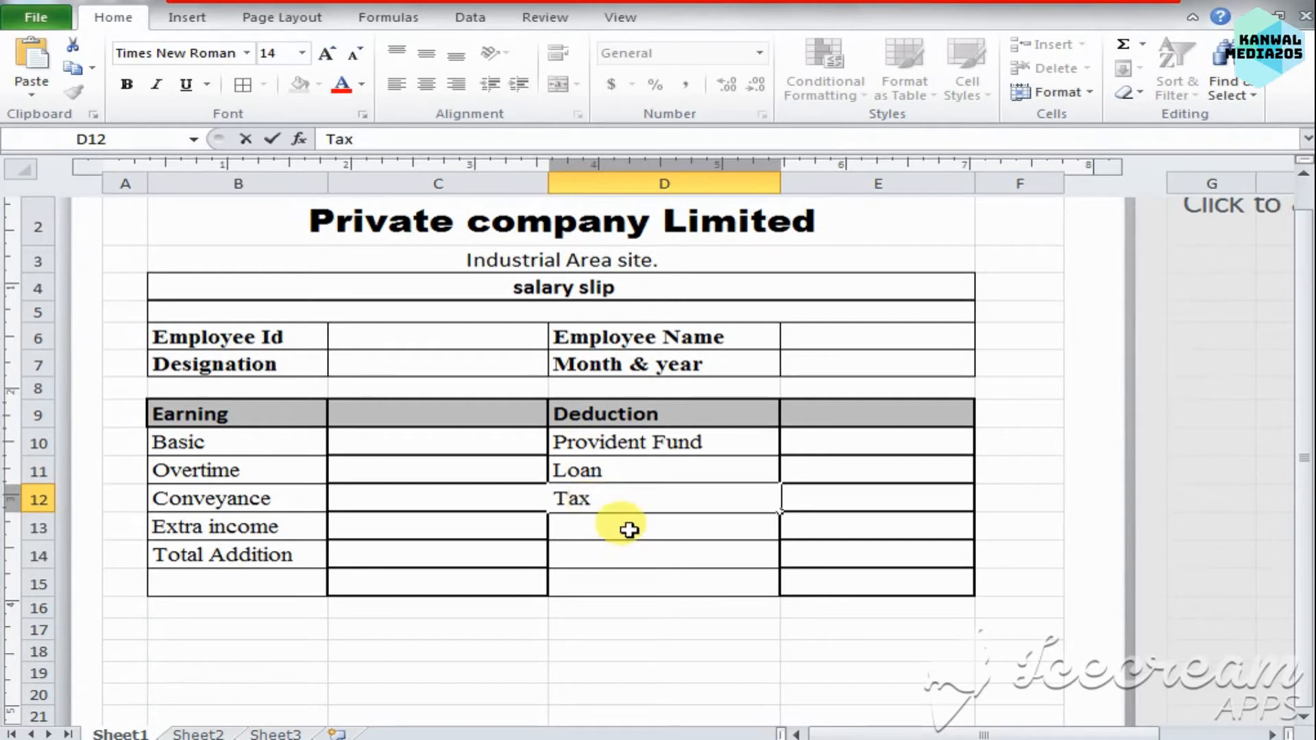
Enter the label "Total Deduction" in D13, sized to match the deduction labels above it.
{"action": "left_click", "coordinate": [630, 532]}
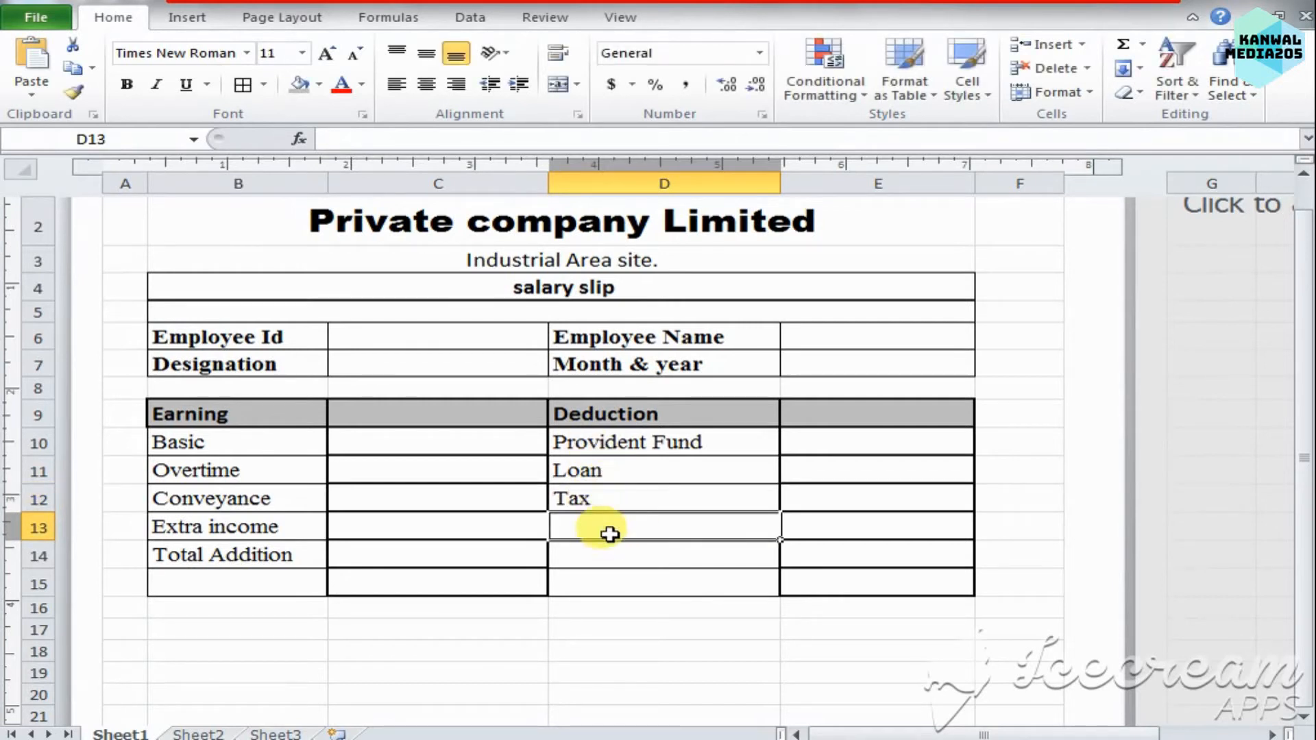
{"action": "type", "text": "T"}
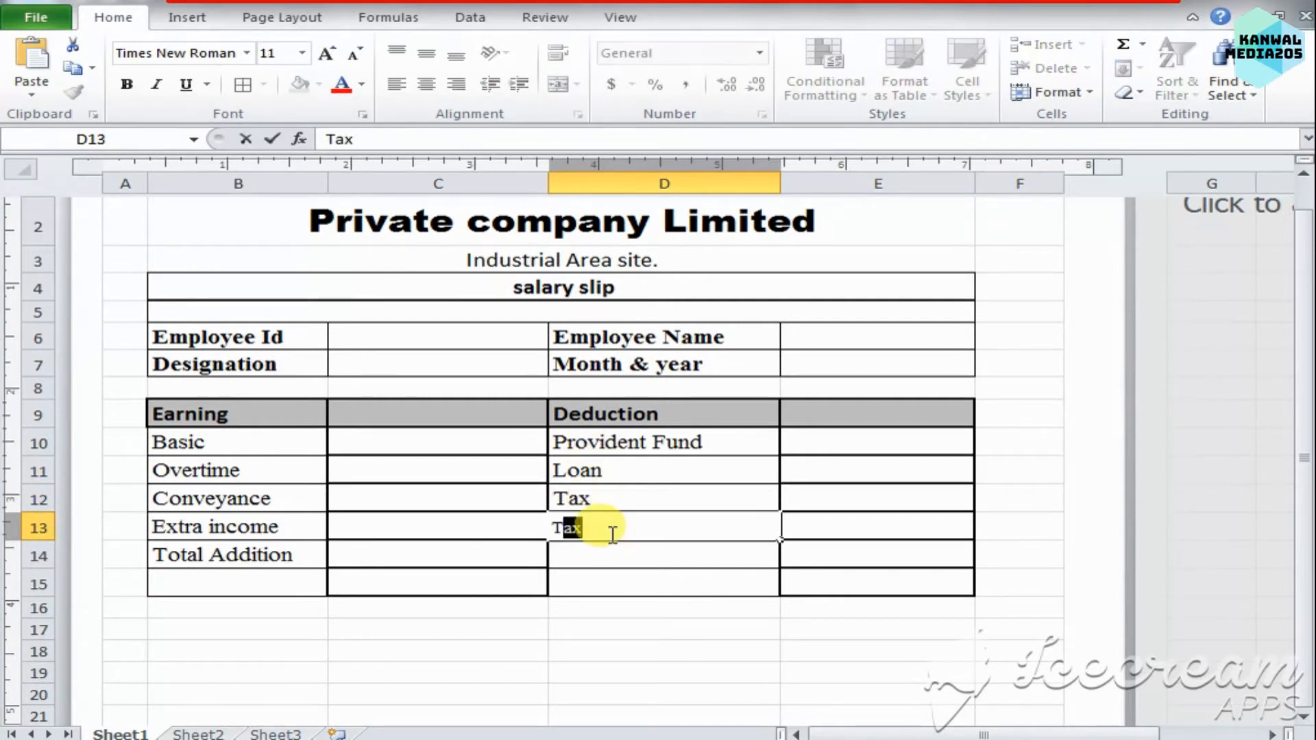
{"action": "type", "text": "o"}
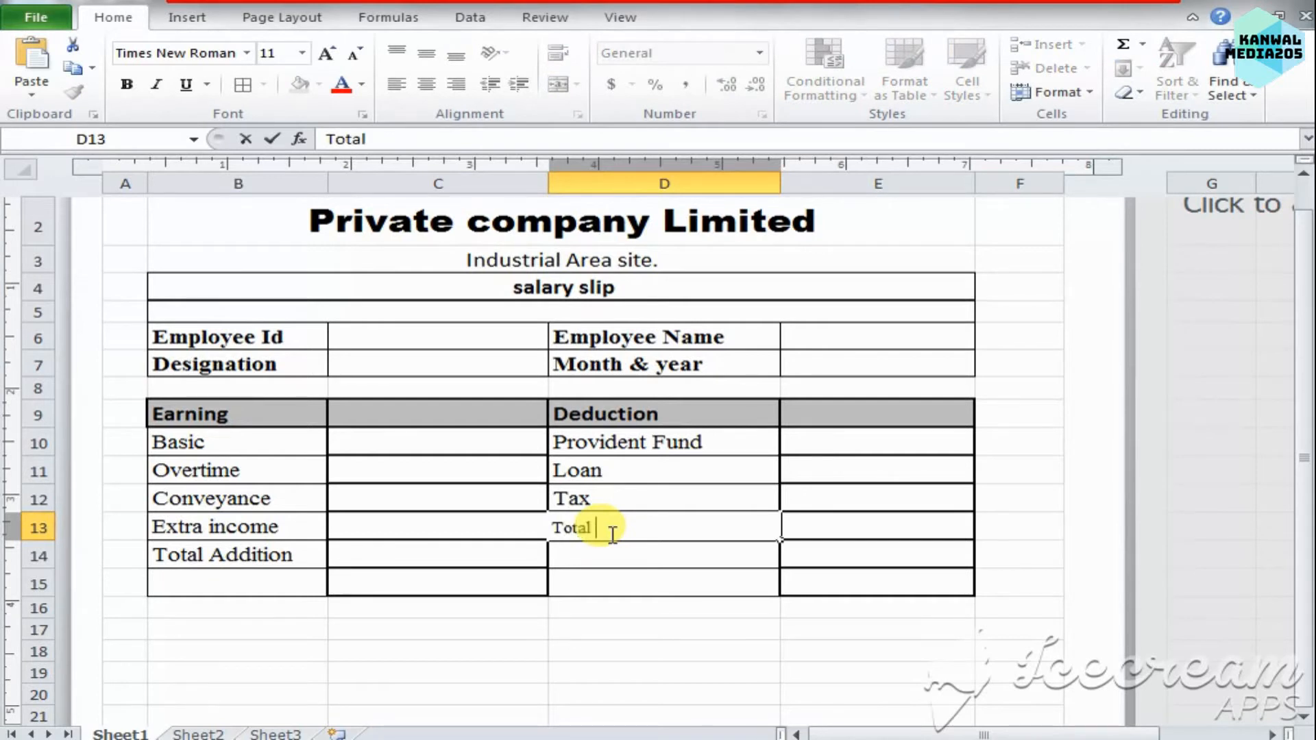
{"action": "type", "text": "tal Deduct"}
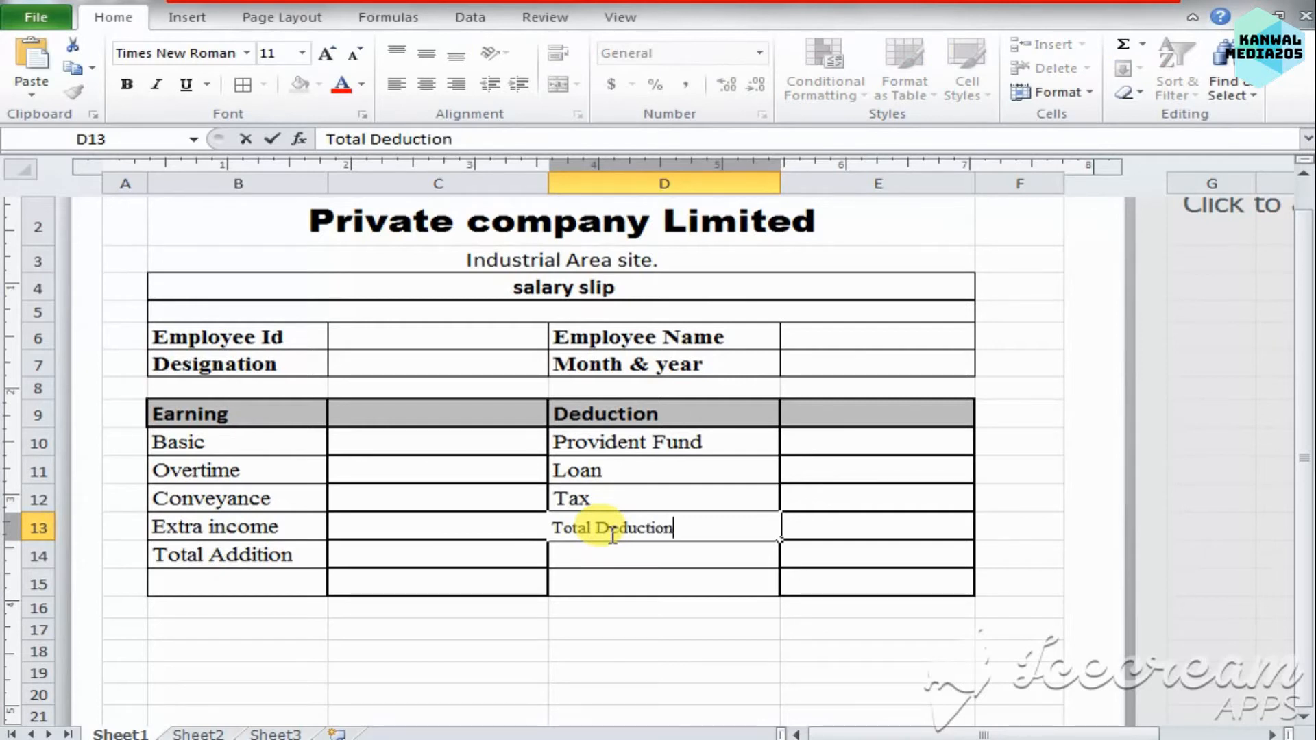
{"action": "type", "text": "ion"}
{"action": "left_click", "coordinate": [589, 499]}
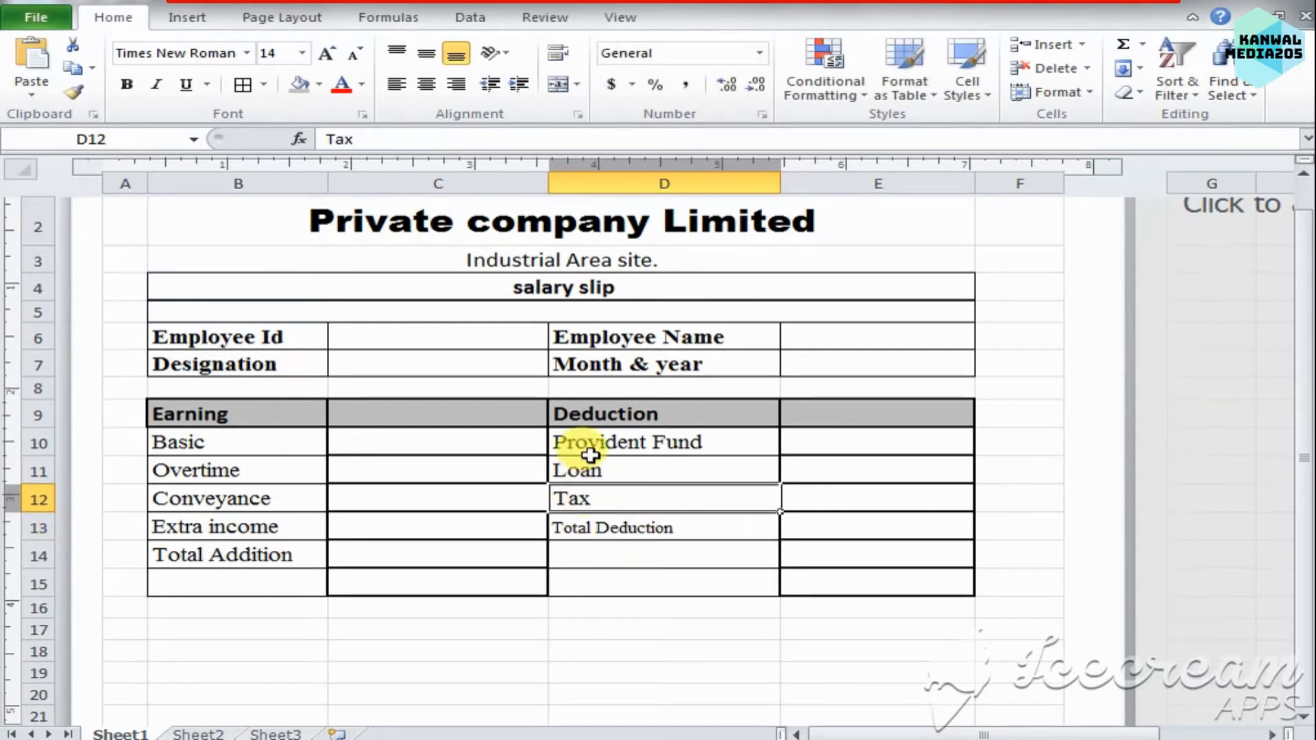
Enter the label "Net Salary" in D14 and format it bold at font size 14.
{"action": "left_click", "coordinate": [642, 554]}
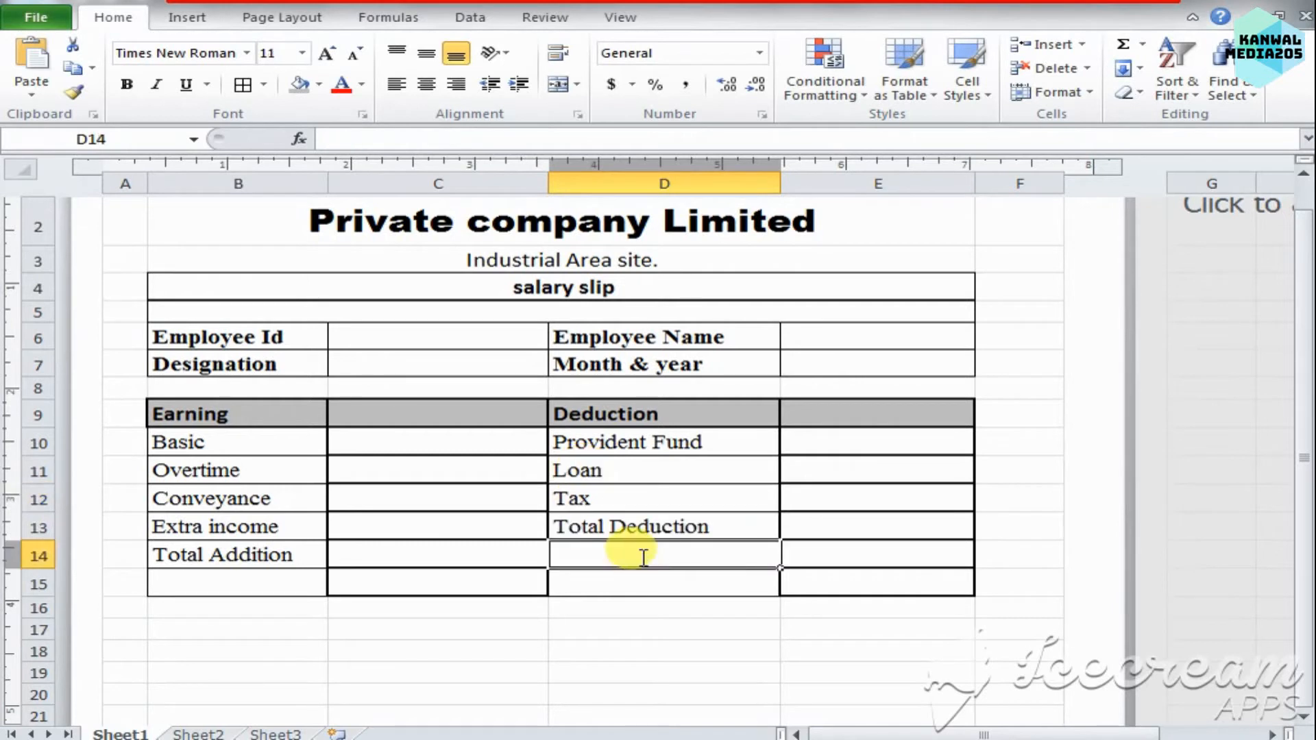
{"action": "type", "text": "Net Salary"}
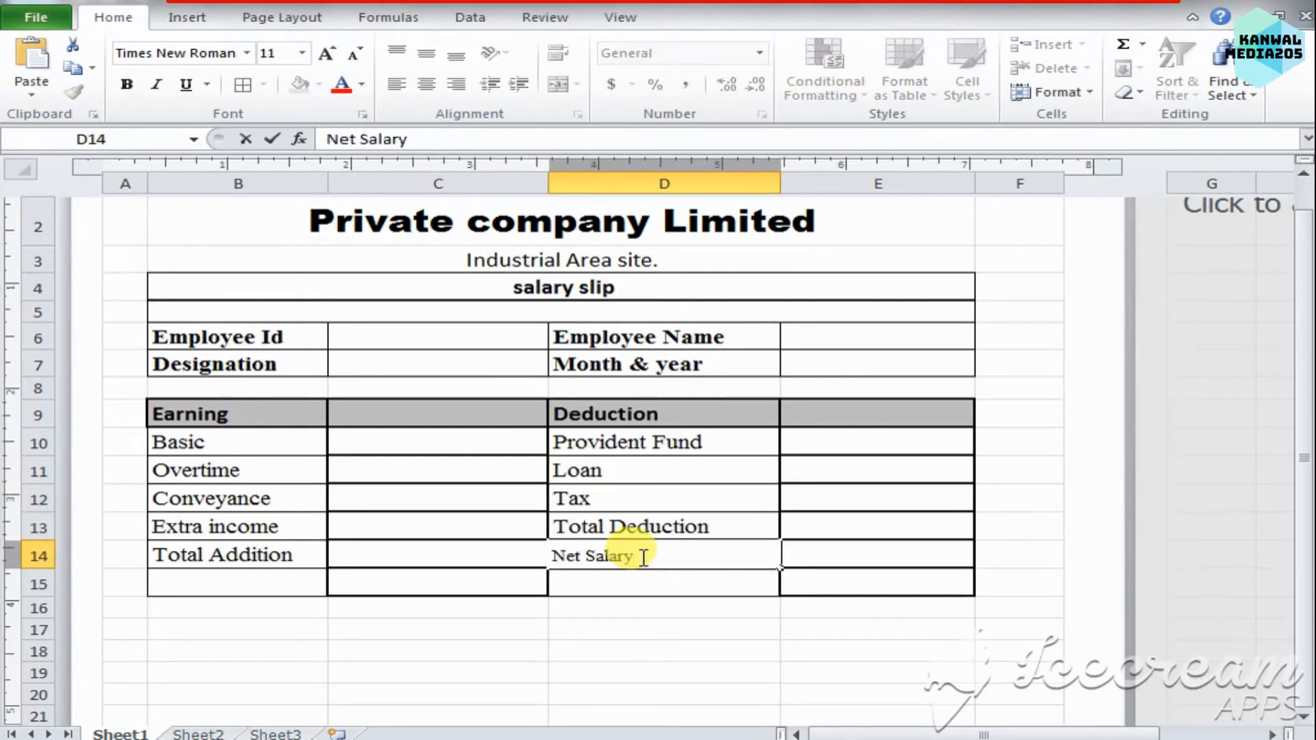
{"action": "left_click", "coordinate": [335, 46]}
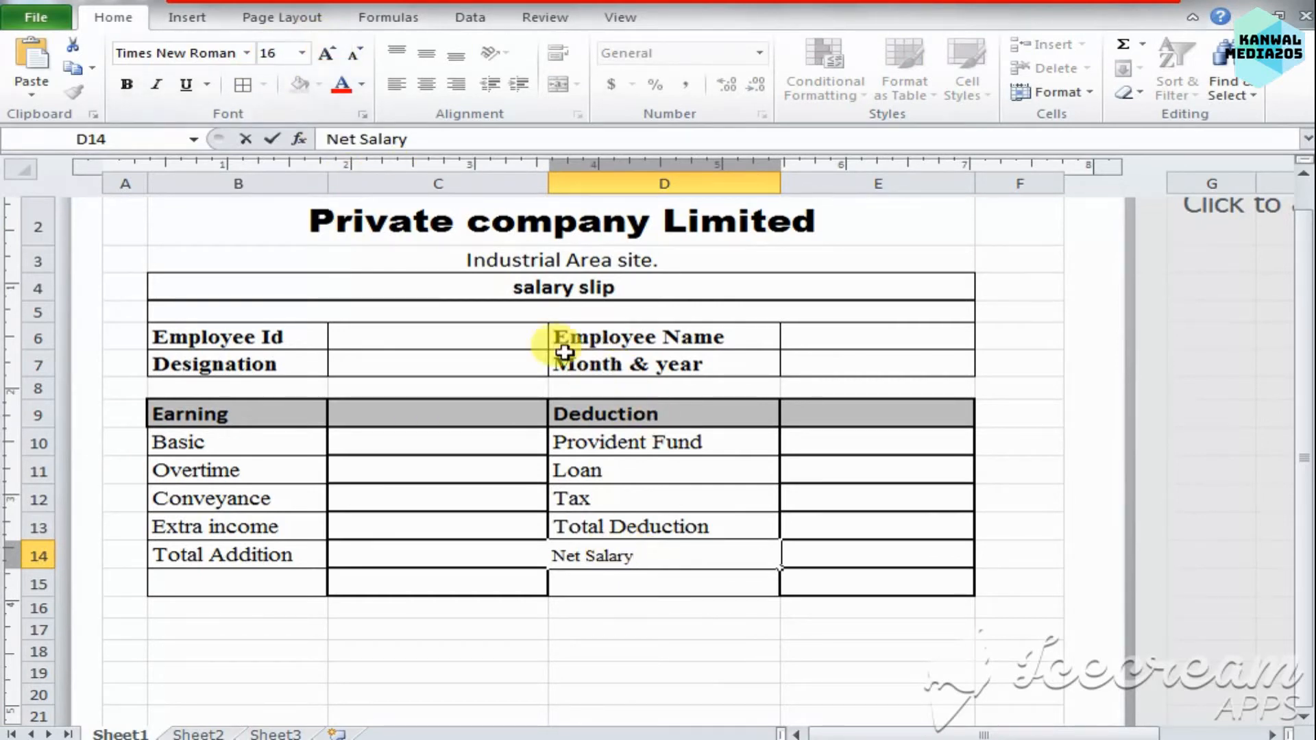
{"action": "left_click", "coordinate": [717, 558]}
{"action": "left_click", "coordinate": [130, 88]}
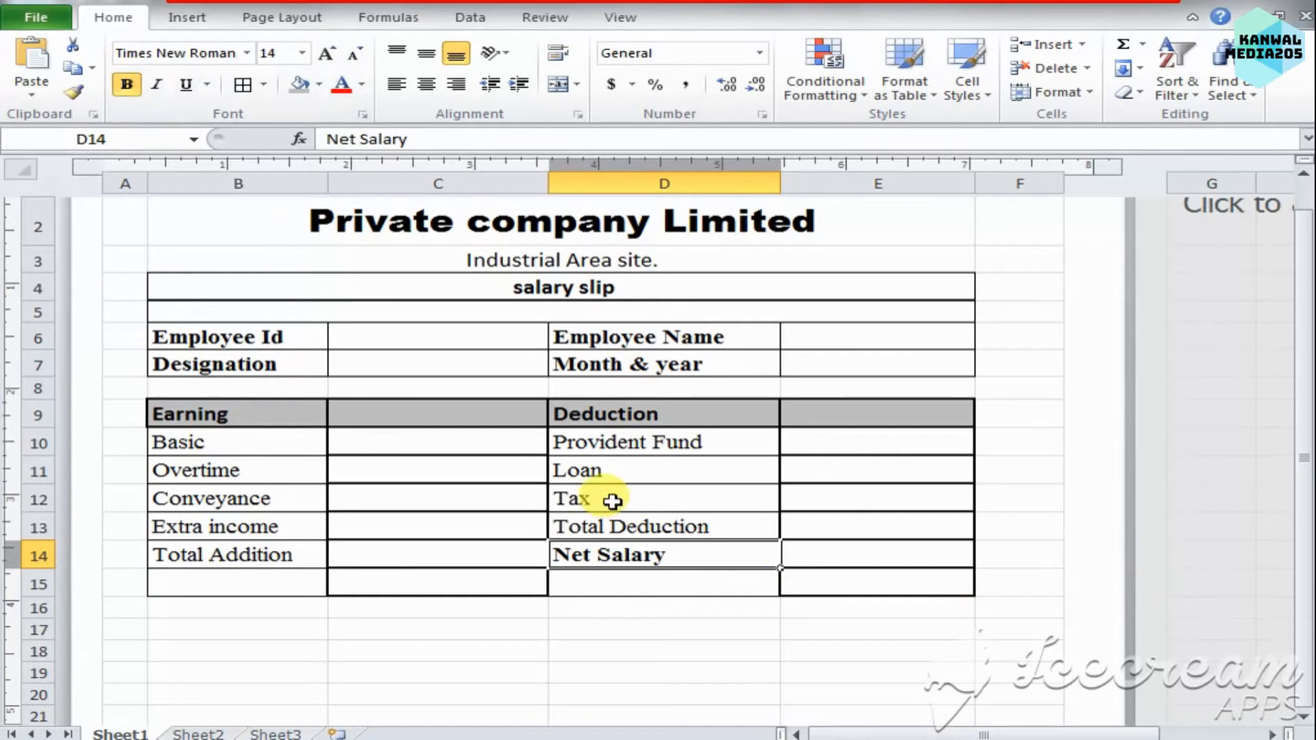
Set the font of the "Earning" and "Deduction" headings in row 9 to Times New Roman.
{"action": "left_click_drag", "start_coordinate": [611, 414], "coordinate": [247, 414]}
{"action": "left_click", "coordinate": [248, 52]}
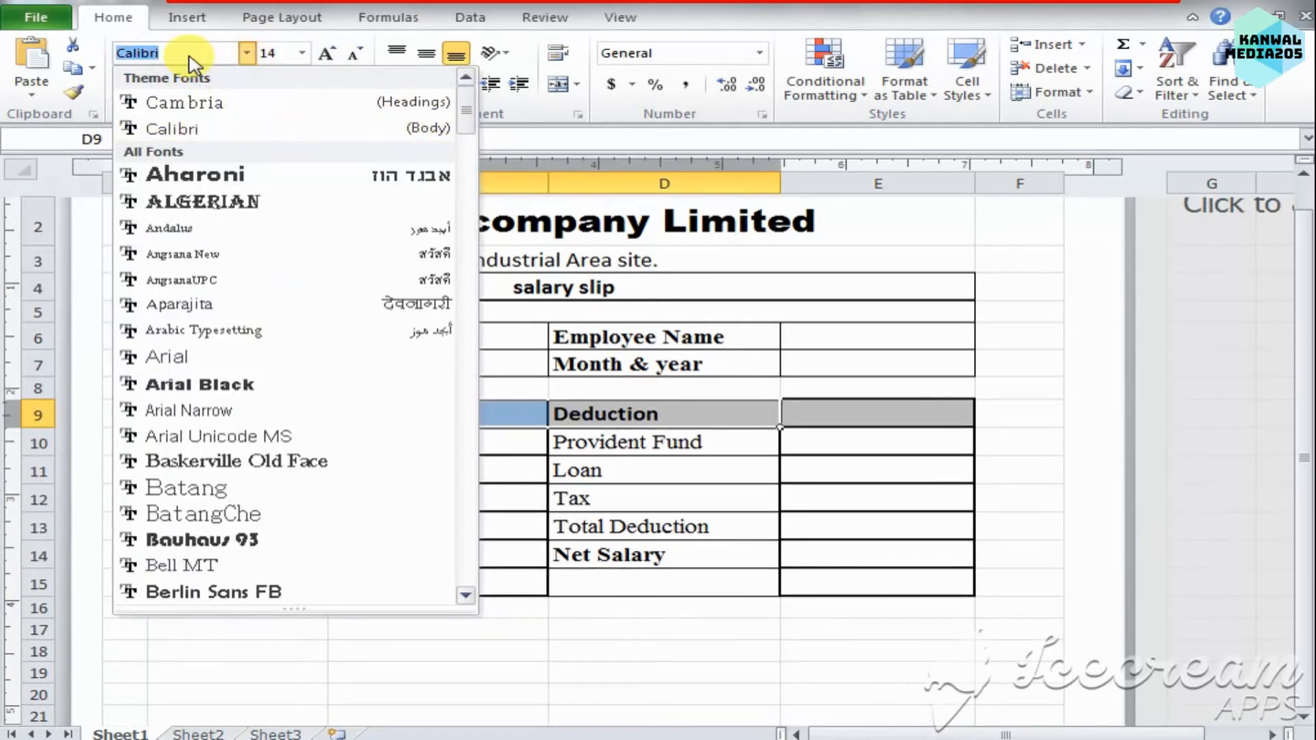
{"action": "type", "text": "Tim"}
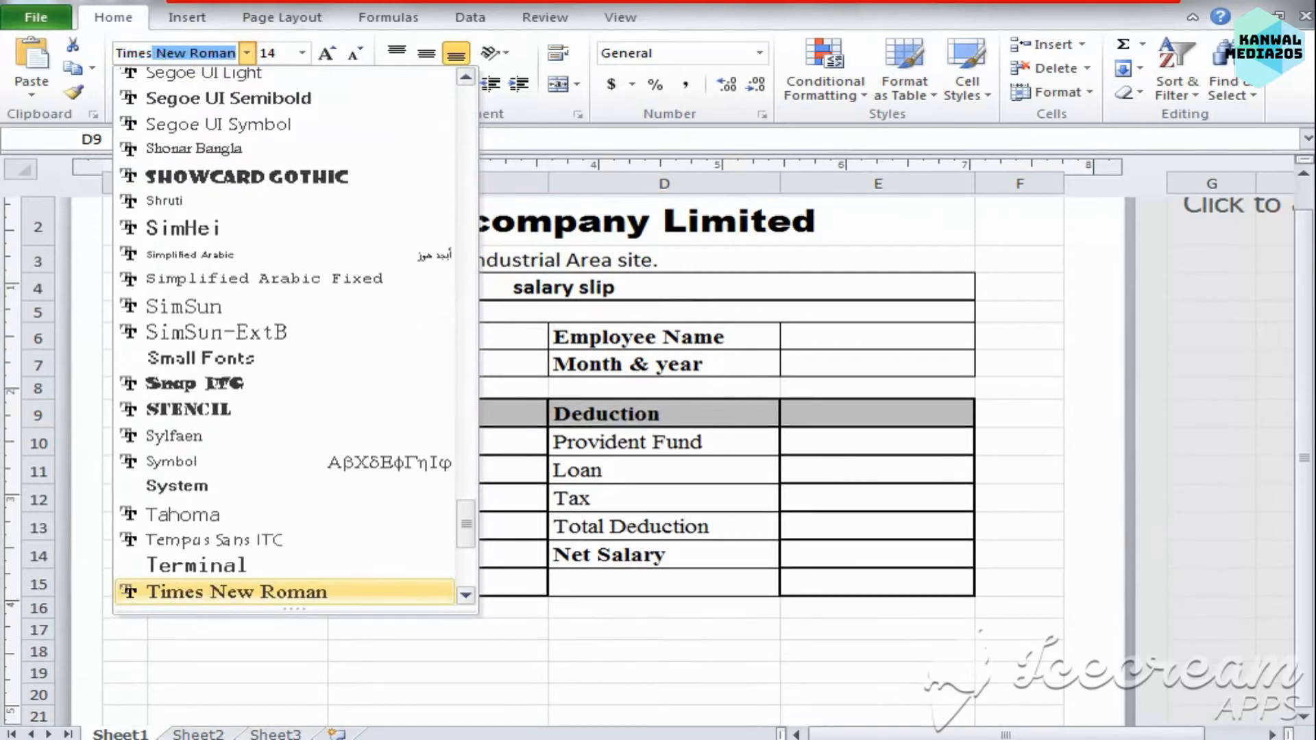
{"action": "type", "text": "es"}
{"action": "key", "text": "Return"}
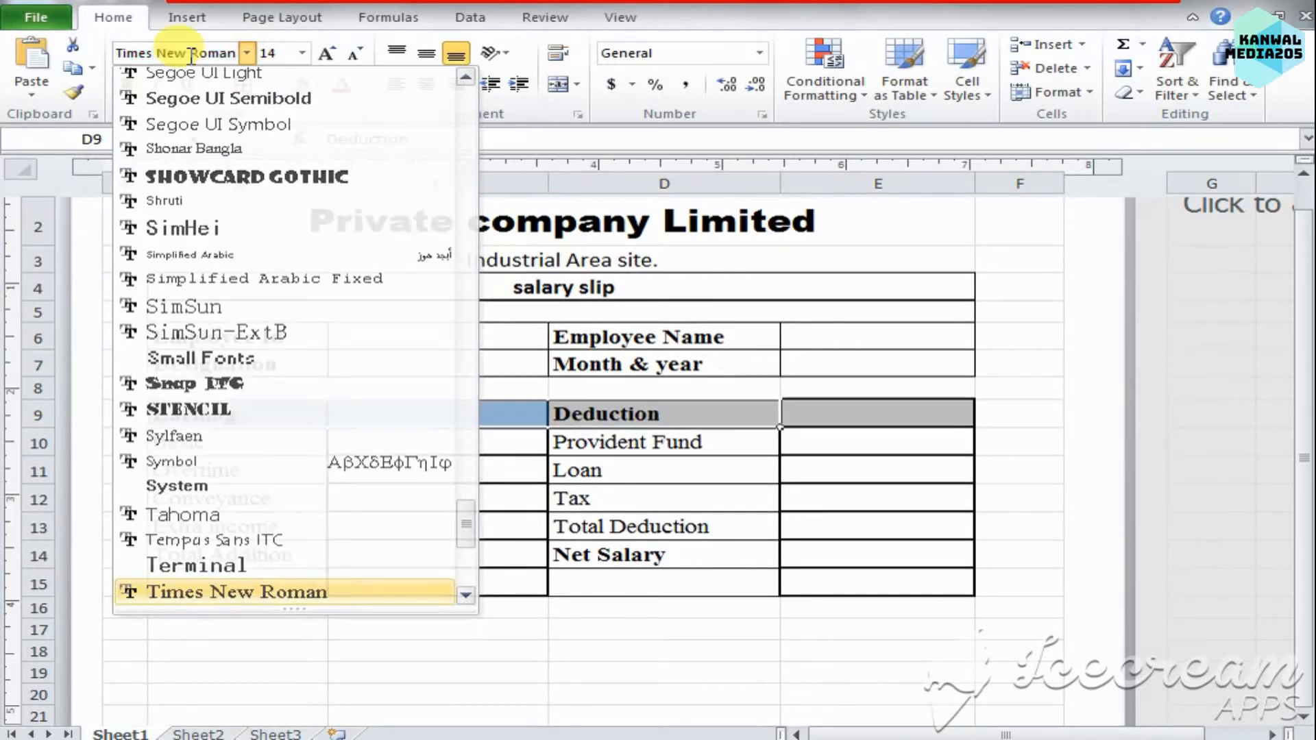
Enter the earning amounts 20,000 for Basic, 3000 for Overtime and 2000 for Conveyance in cells C10 to C12.
{"action": "left_click", "coordinate": [385, 449]}
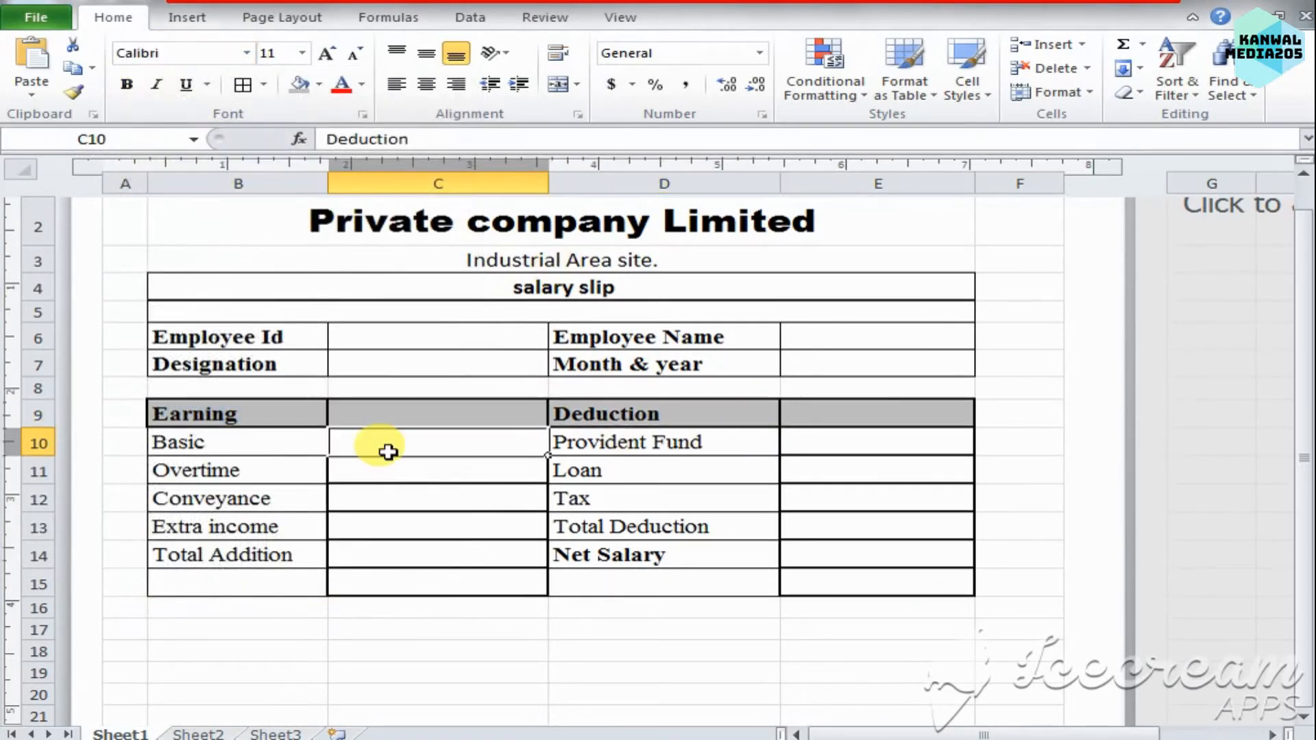
{"action": "type", "text": "20,"}
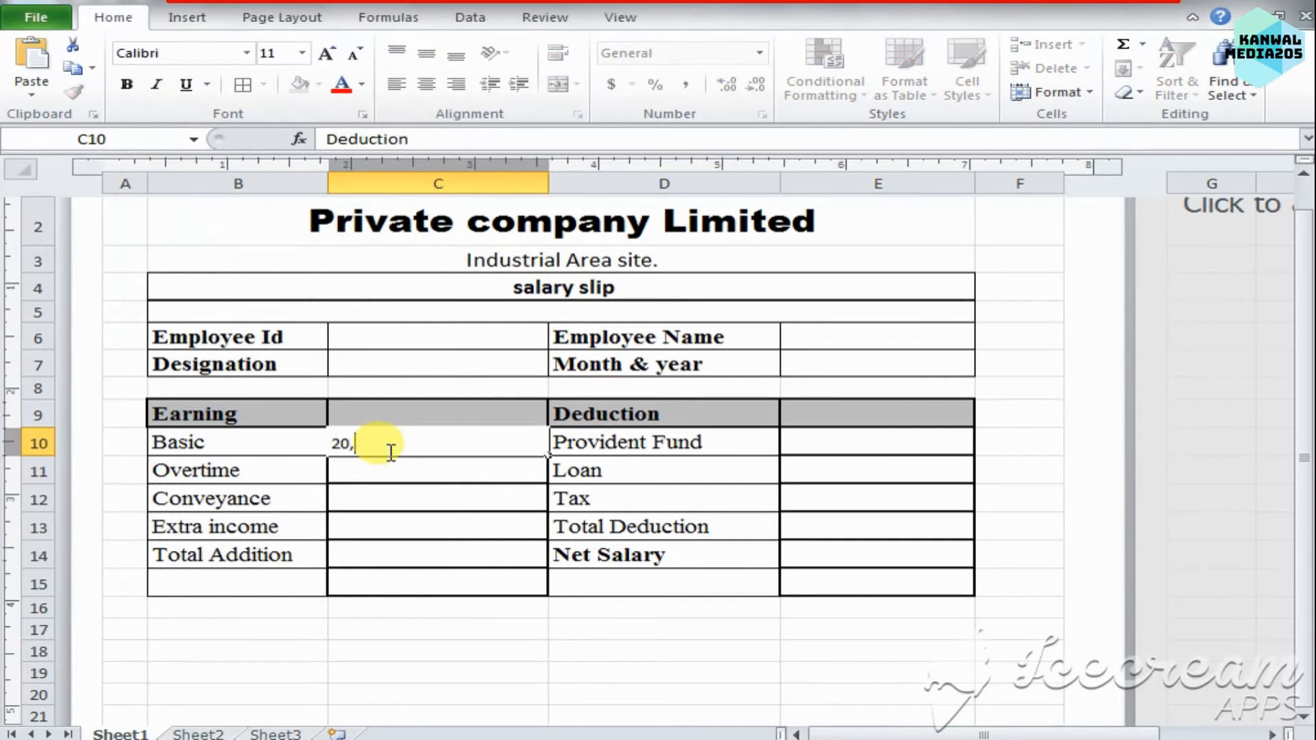
{"action": "type", "text": "000"}
{"action": "key", "text": "Return"}
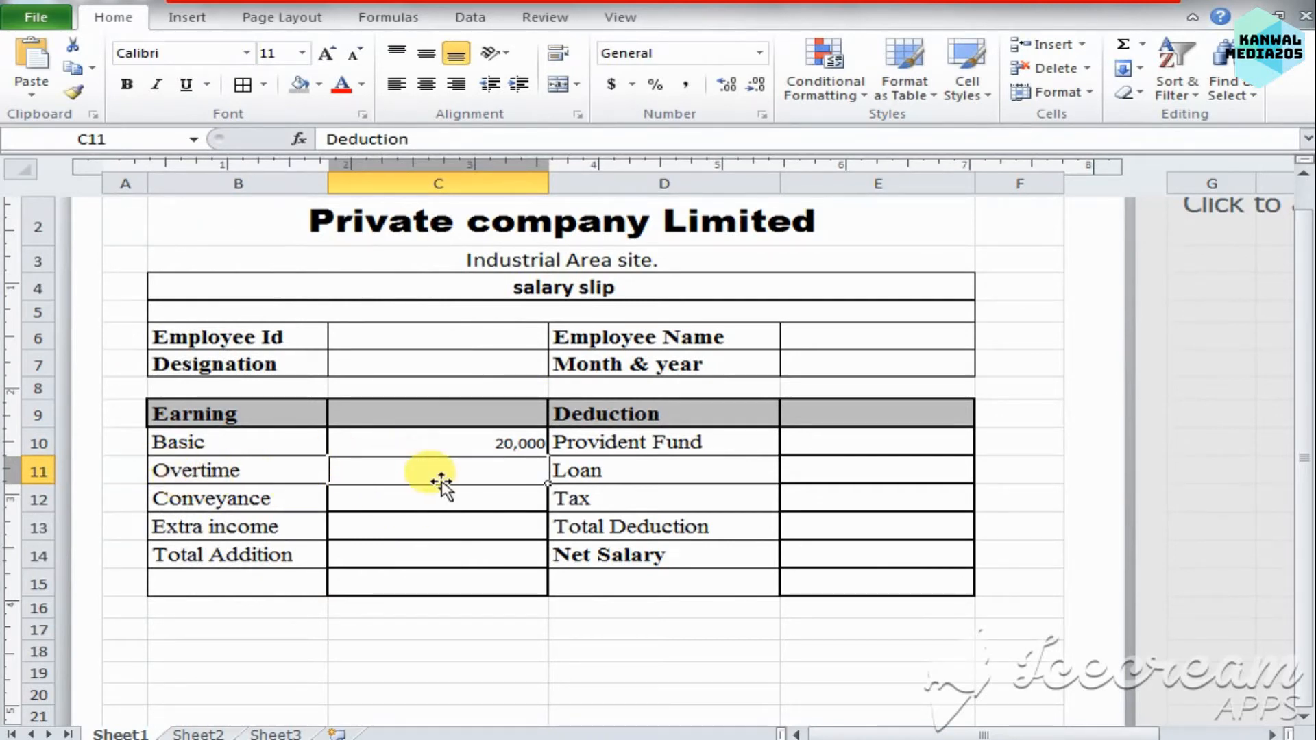
{"action": "type", "text": "3"}
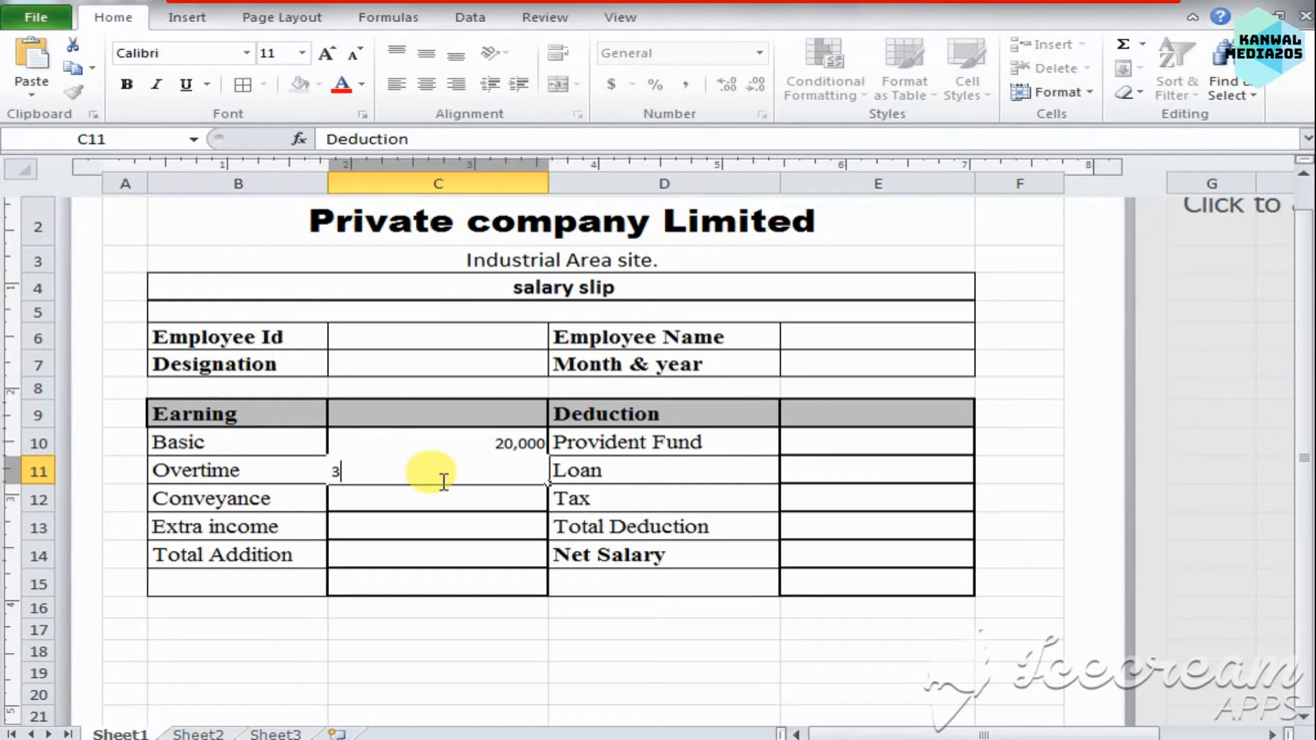
{"action": "type", "text": "000"}
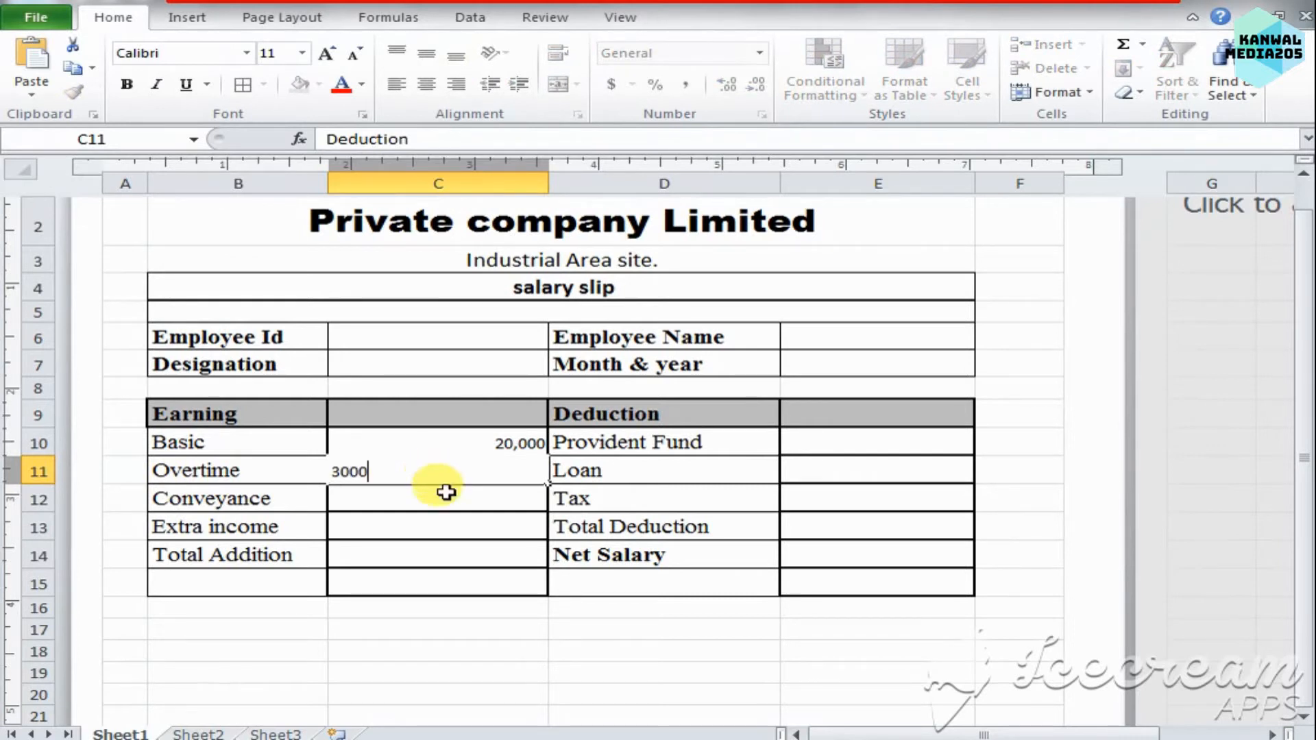
{"action": "left_click", "coordinate": [450, 501]}
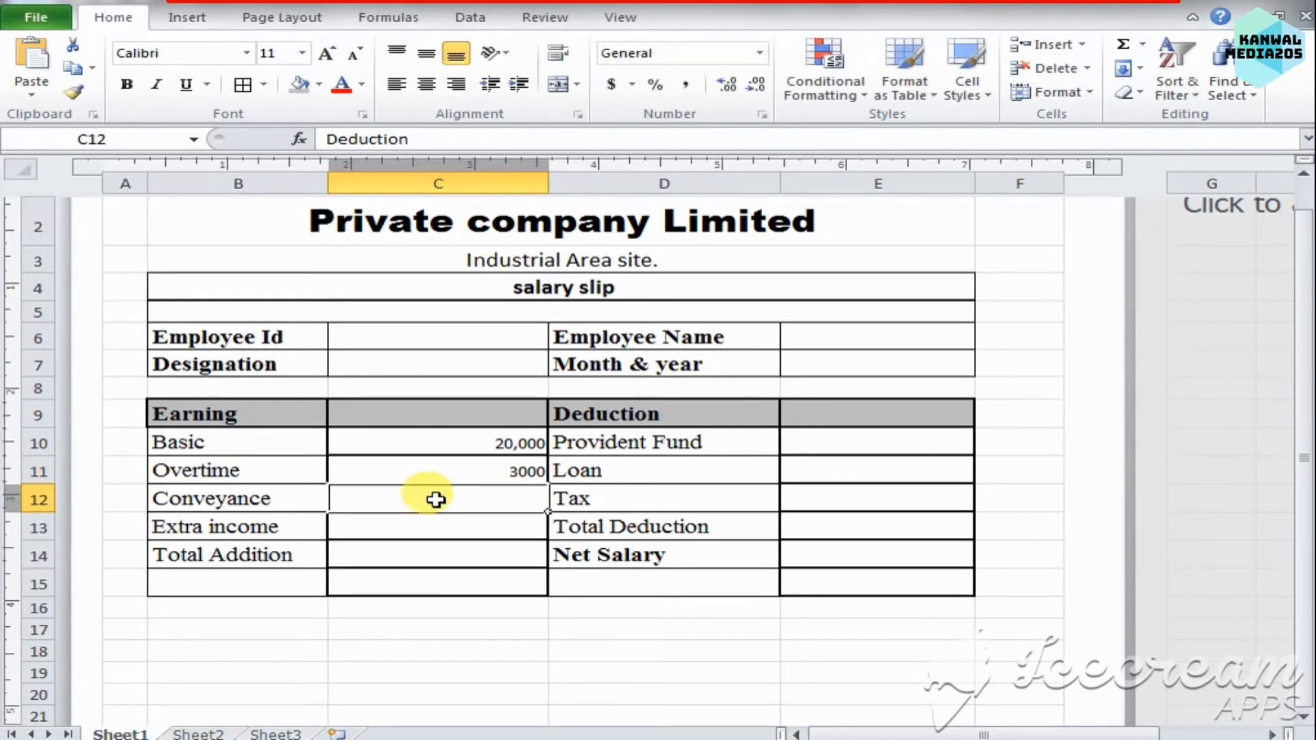
{"action": "type", "text": "2000"}
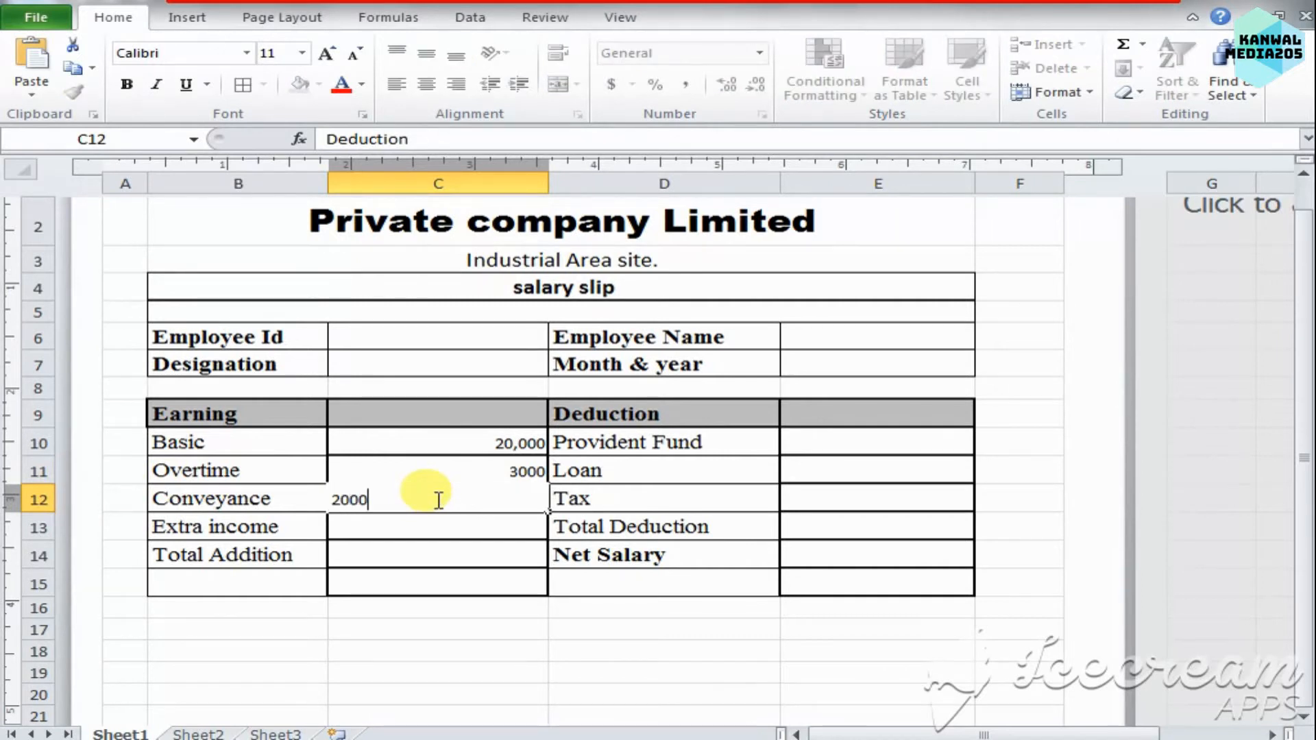
{"action": "key", "text": "Return"}
Enter 25,000 as the Total Addition amount in C14, leaving the Extra income amount blank.
{"action": "key", "text": "Return"}
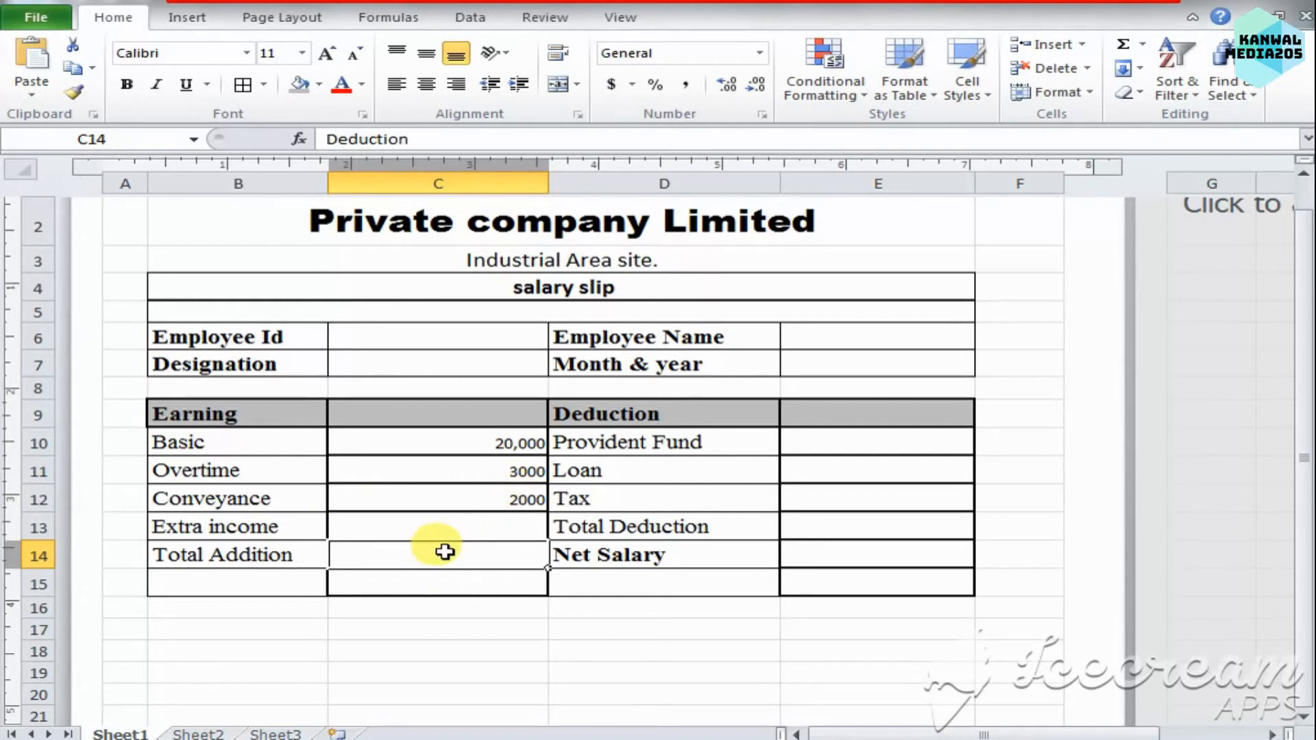
{"action": "type", "text": "25,"}
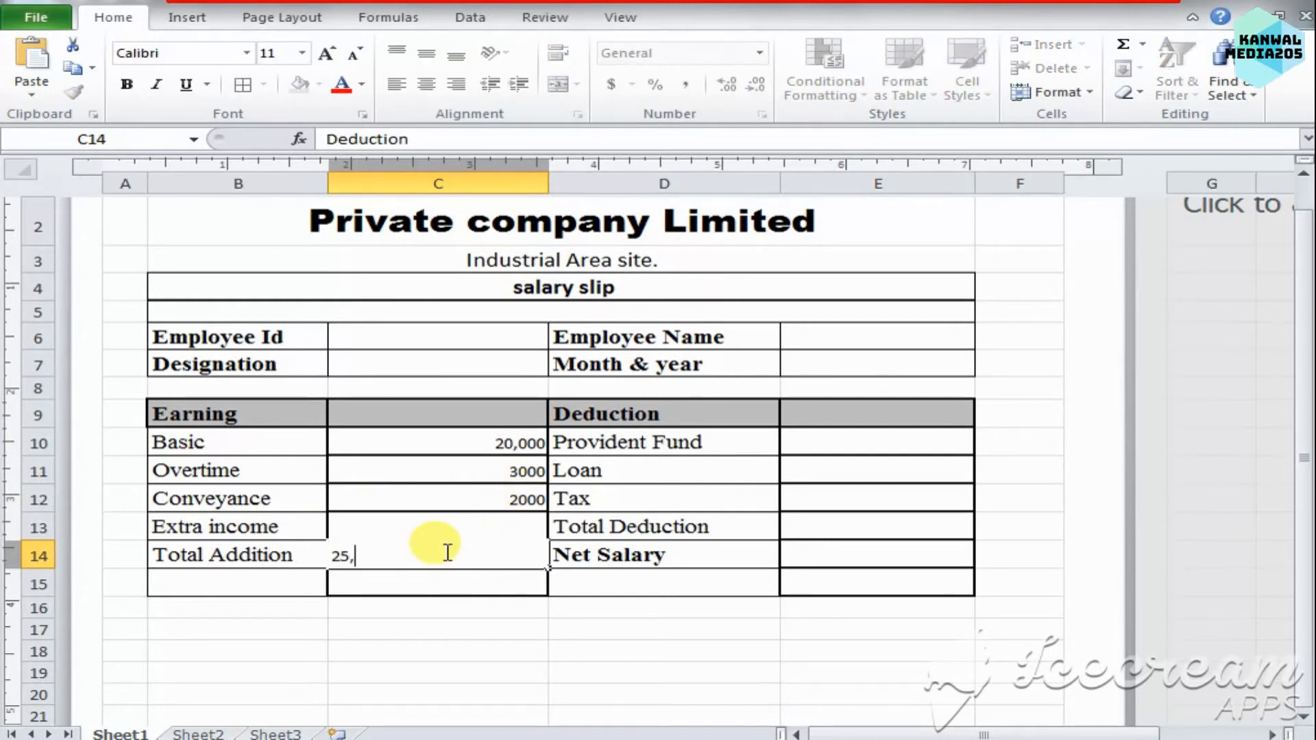
{"action": "type", "text": "000"}
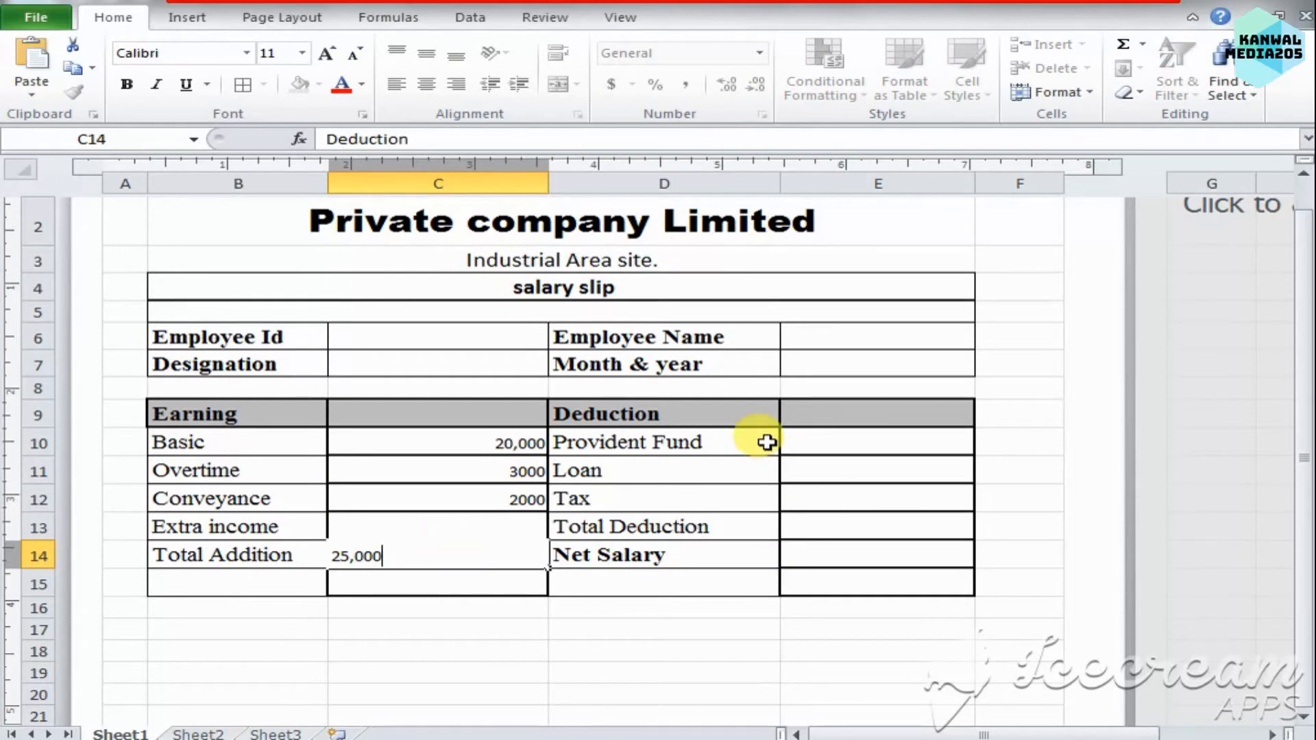
{"action": "left_click", "coordinate": [765, 443]}
Enter 1000 as the Provident Fund deduction in E10.
{"action": "left_click", "coordinate": [826, 432]}
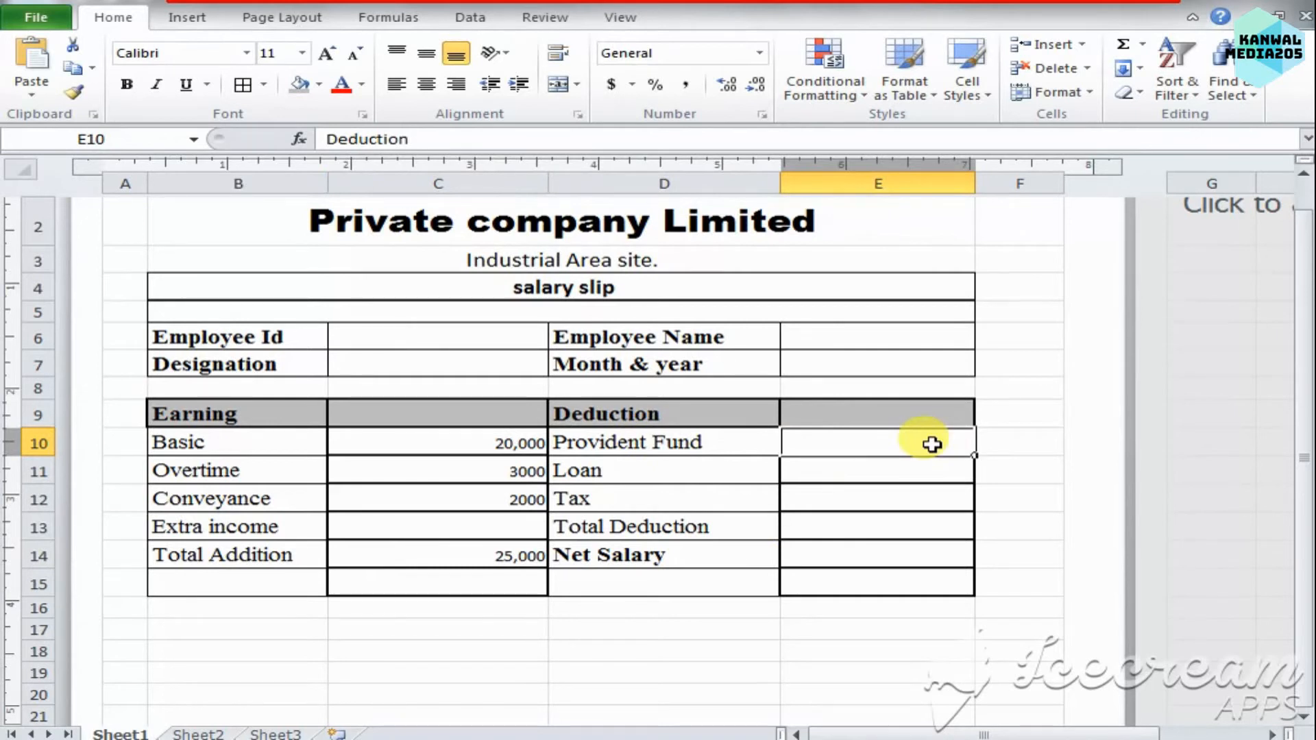
{"action": "type", "text": "1000"}
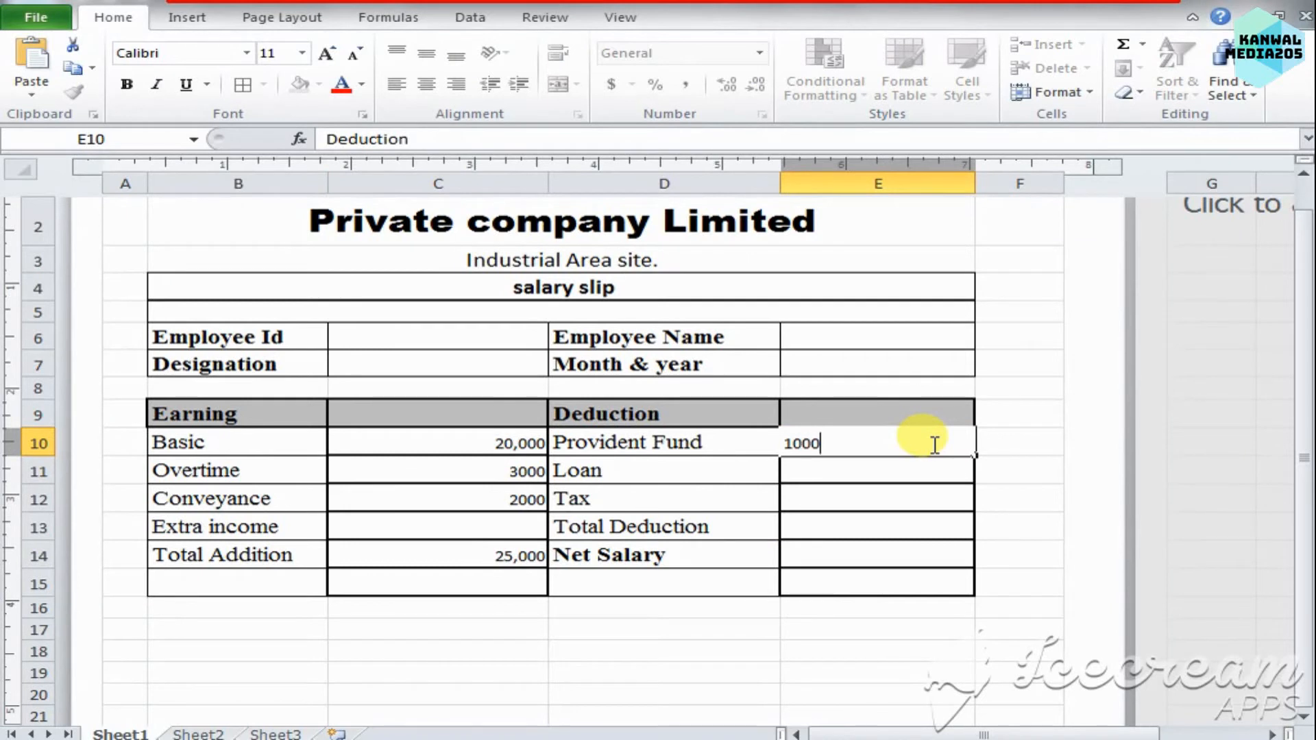
{"action": "left_click", "coordinate": [927, 473]}
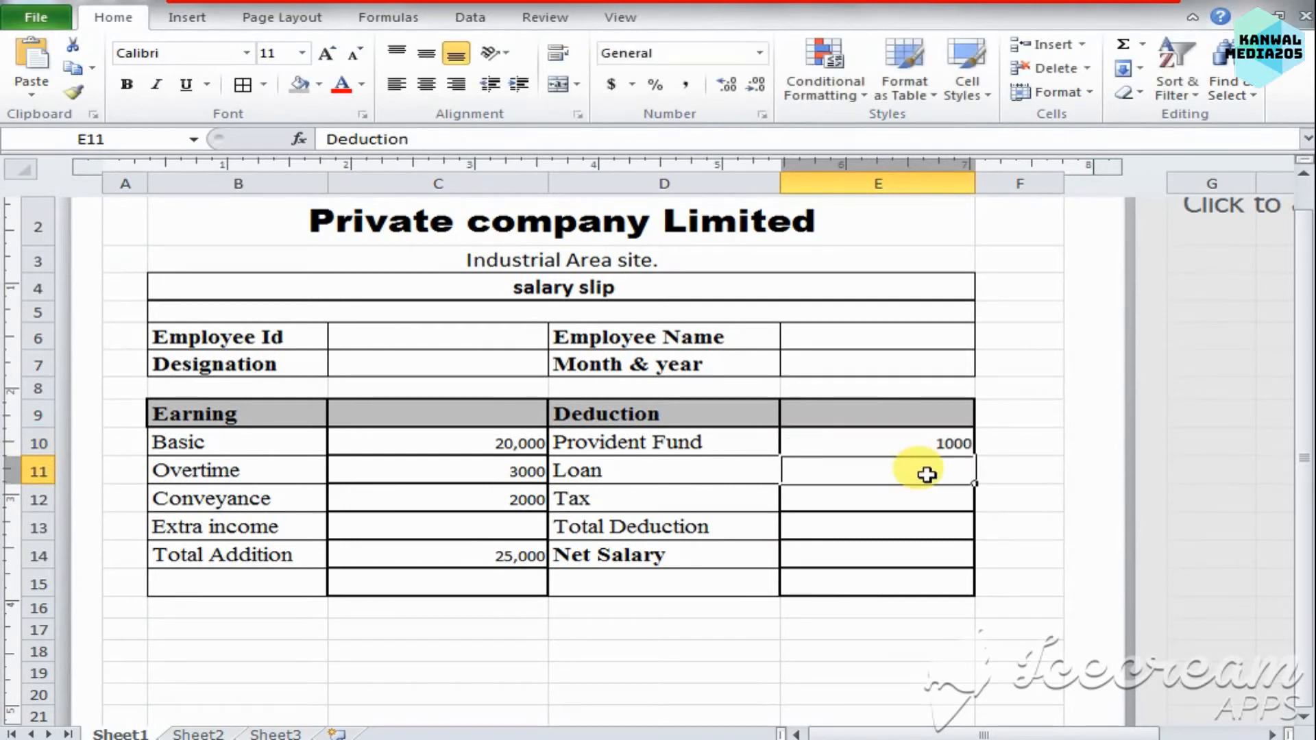
Enter the deduction amounts 1000 for Loan in E11 and 500 for Tax in E12.
{"action": "type", "text": "1000"}
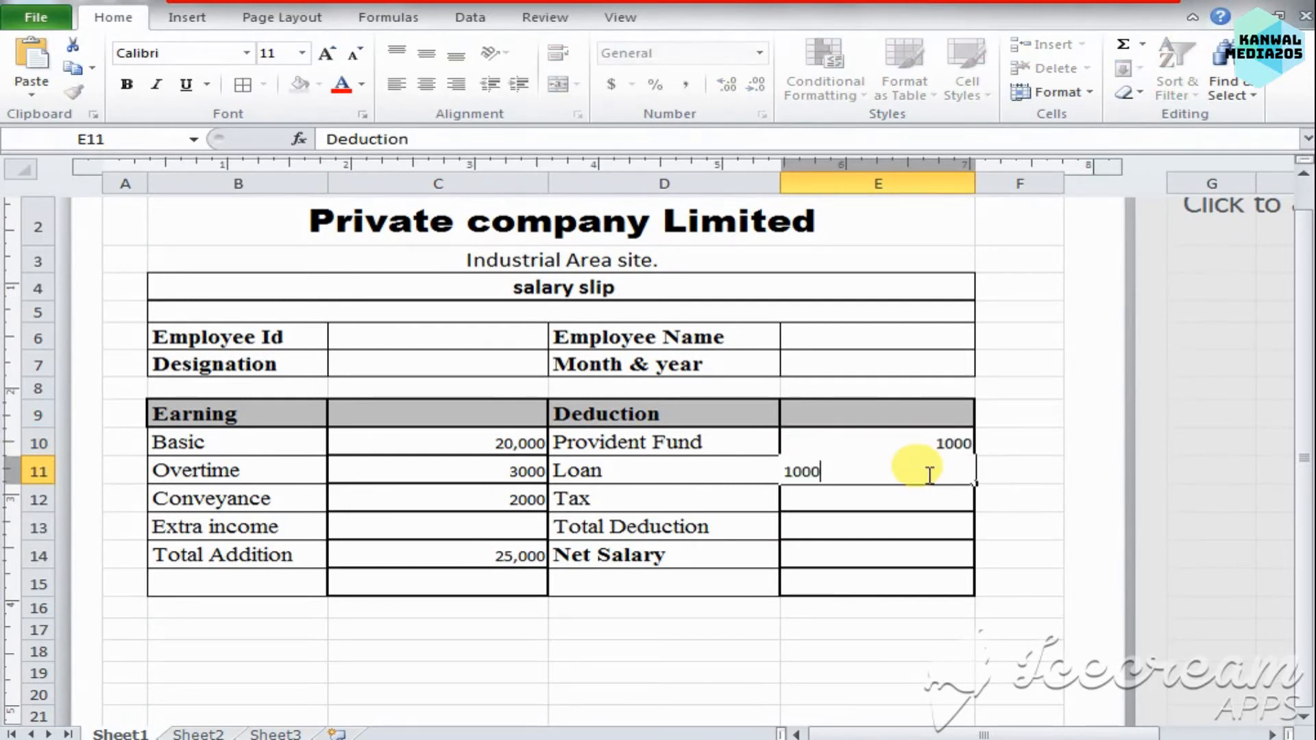
{"action": "left_click", "coordinate": [826, 502]}
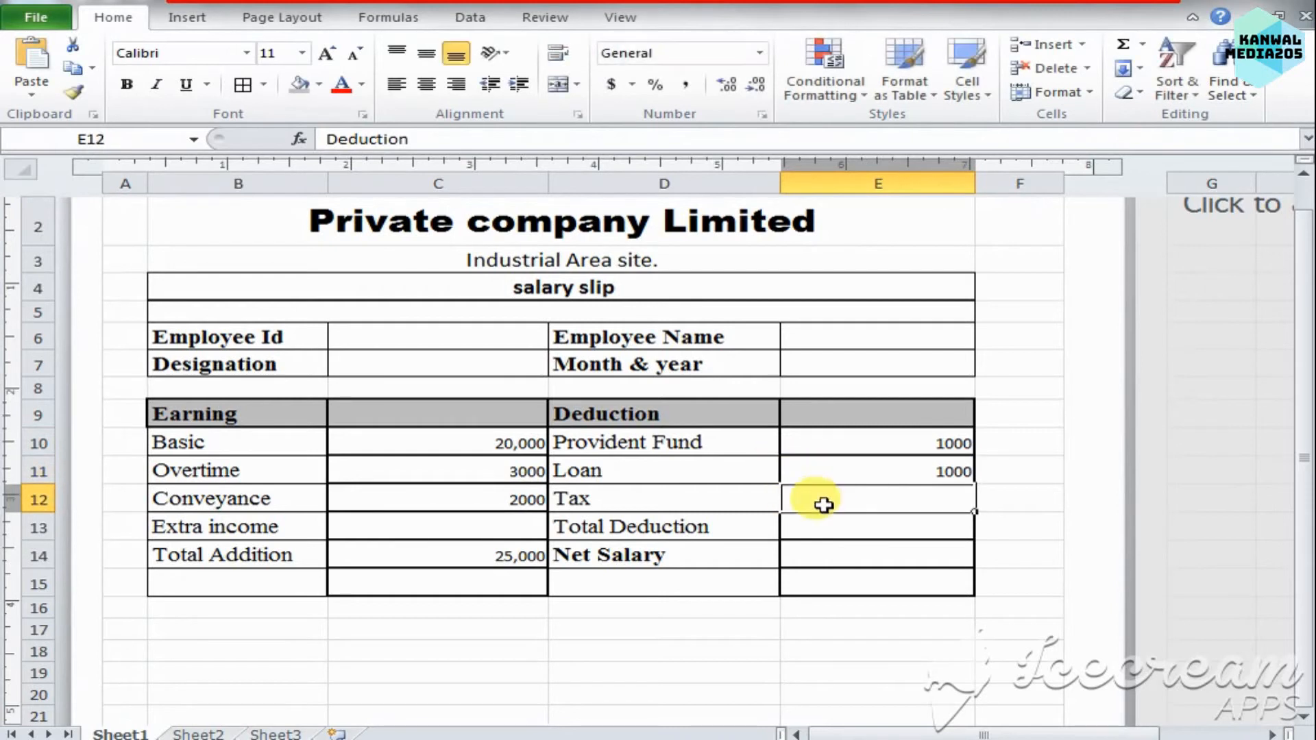
{"action": "type", "text": "5"}
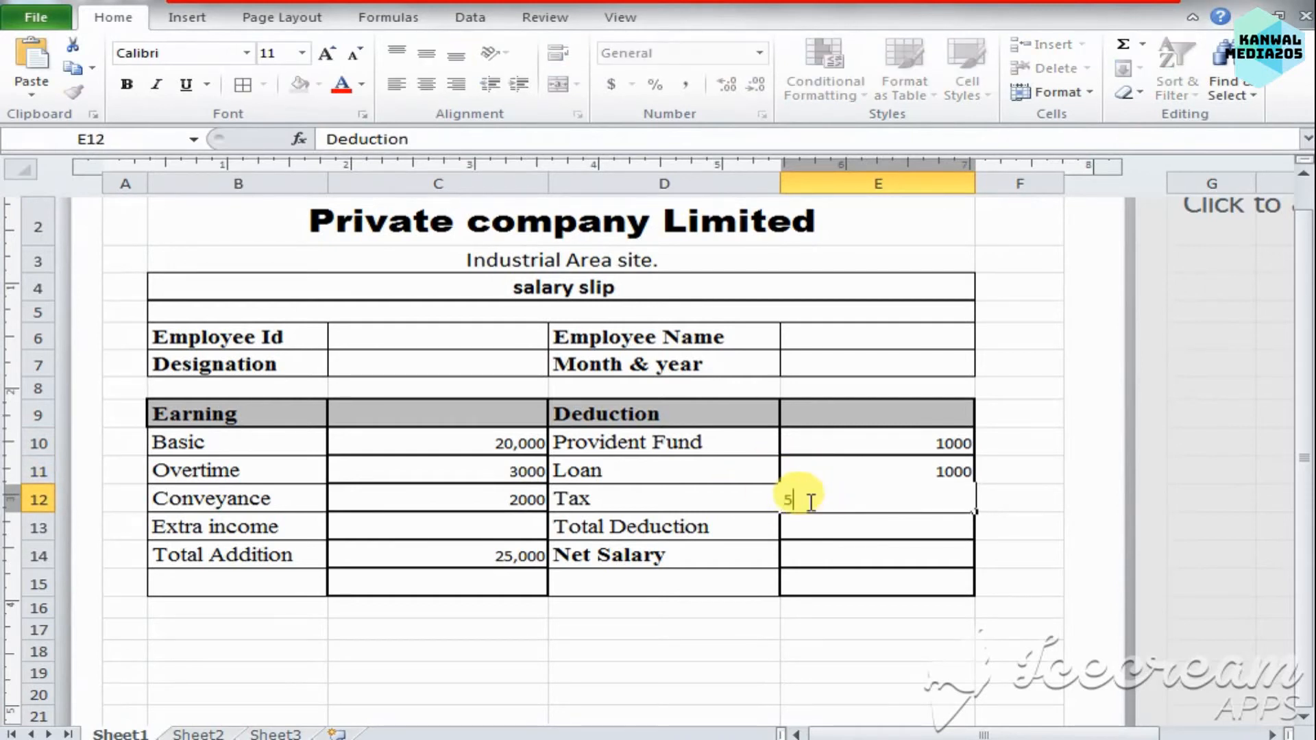
{"action": "type", "text": "00"}
{"action": "left_click", "coordinate": [847, 524]}
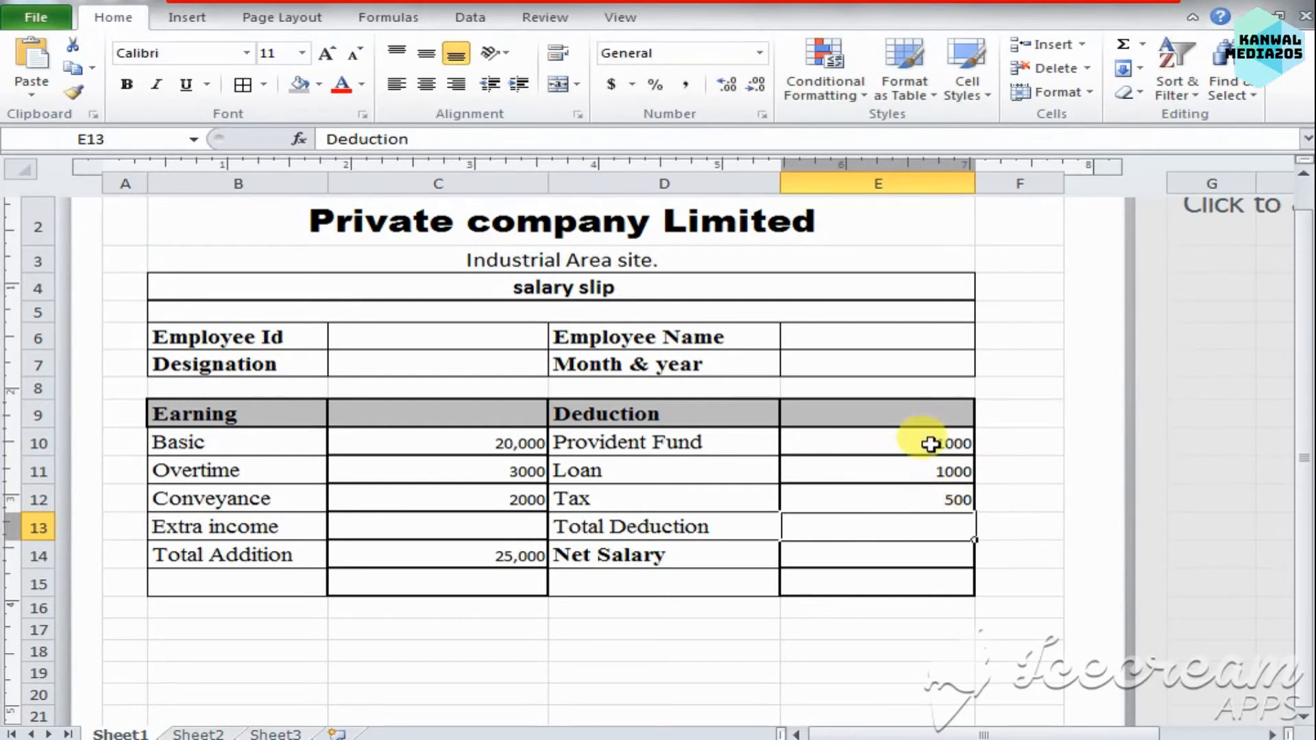
Revise the deductions to 300 for Provident Fund and 500 for Loan, and enter 1,300 as the Total Deduction in E13.
{"action": "type", "text": "25"}
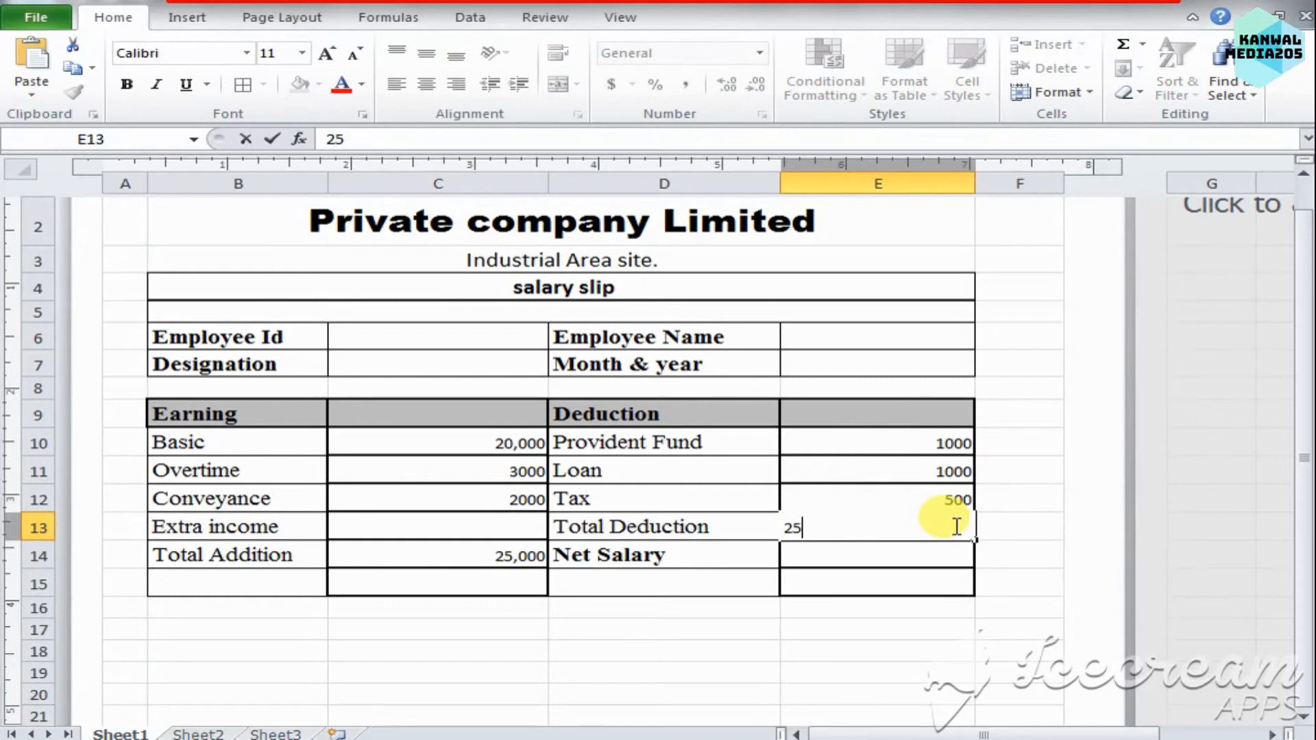
{"action": "type", "text": ",000"}
{"action": "left_click", "coordinate": [898, 557]}
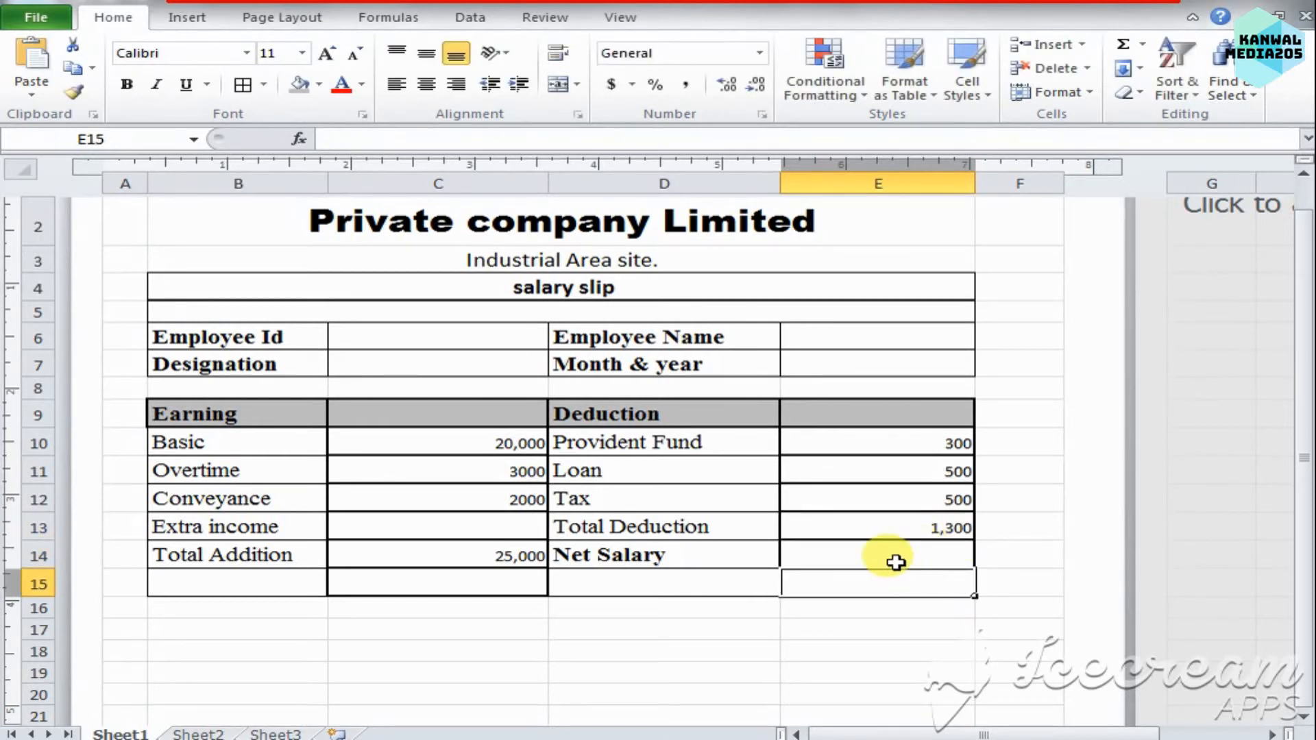
Calculate the Net Salary in E14 with the formula =(C14-E13).
{"action": "left_click", "coordinate": [888, 558]}
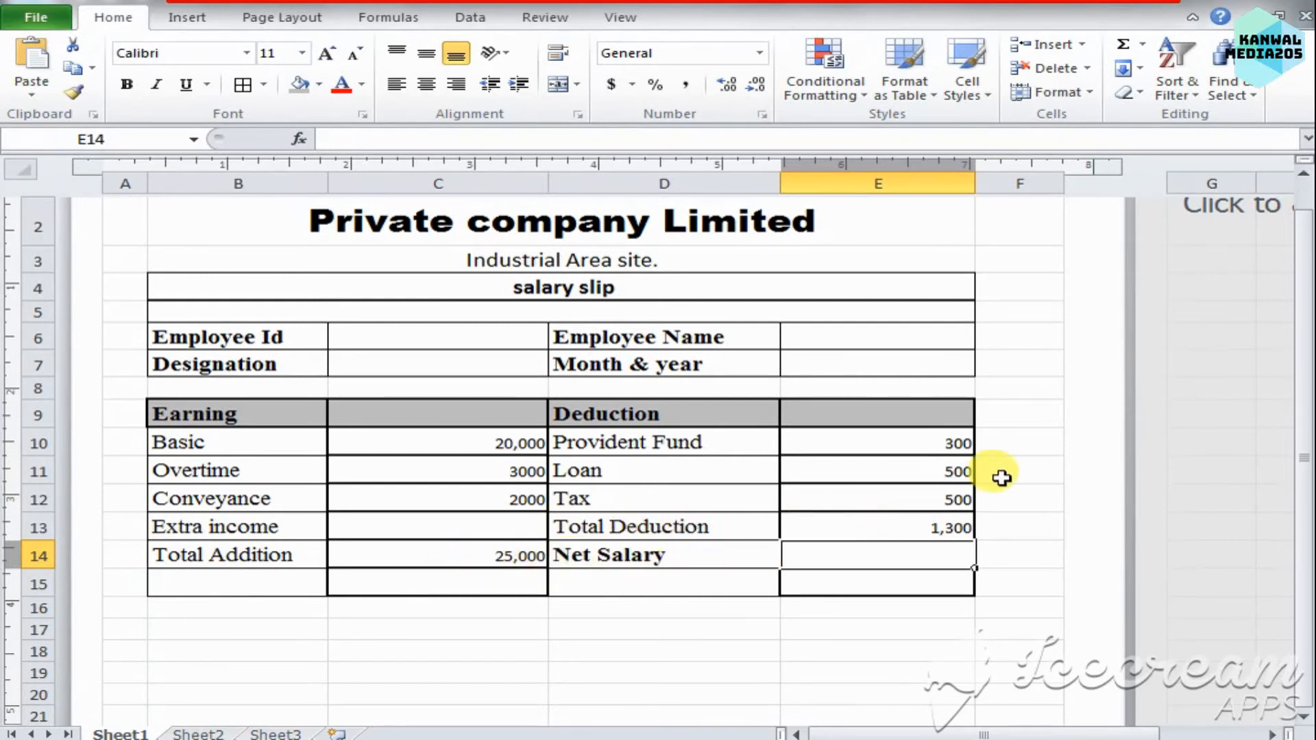
{"action": "type", "text": "=("}
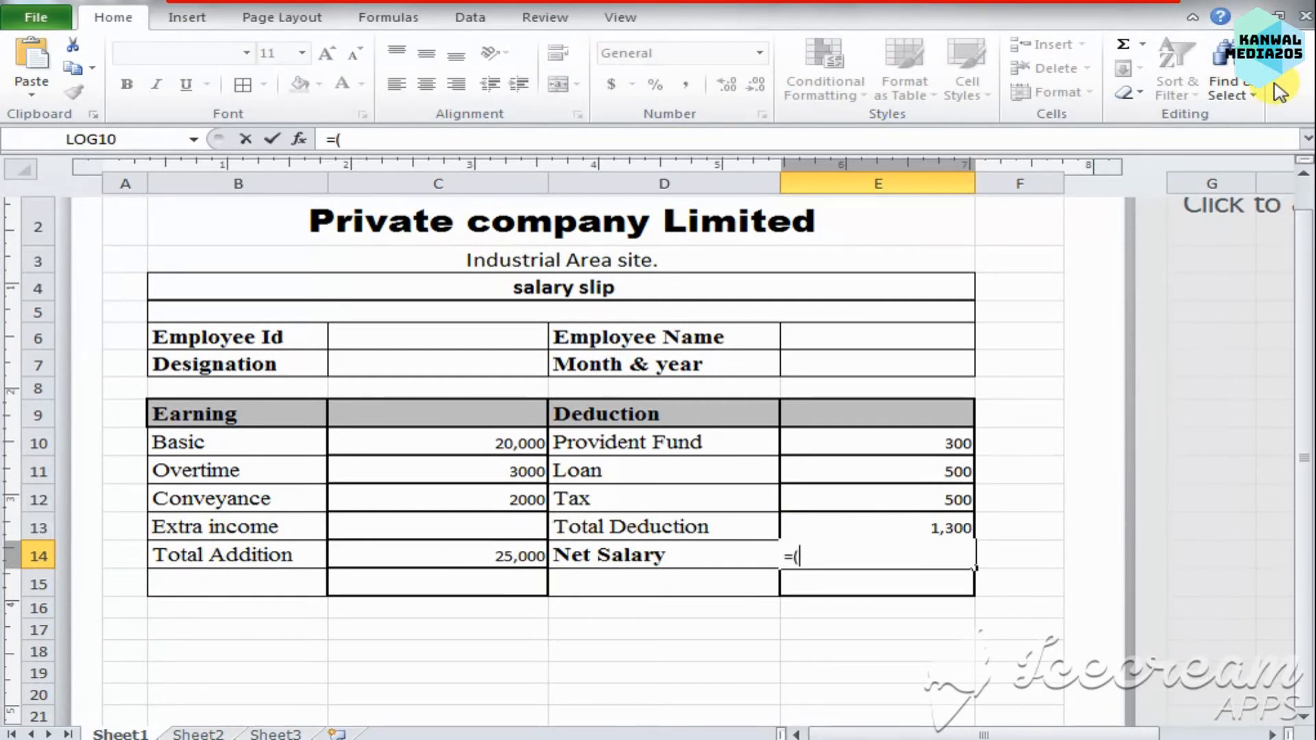
{"action": "type", "text": "C1"}
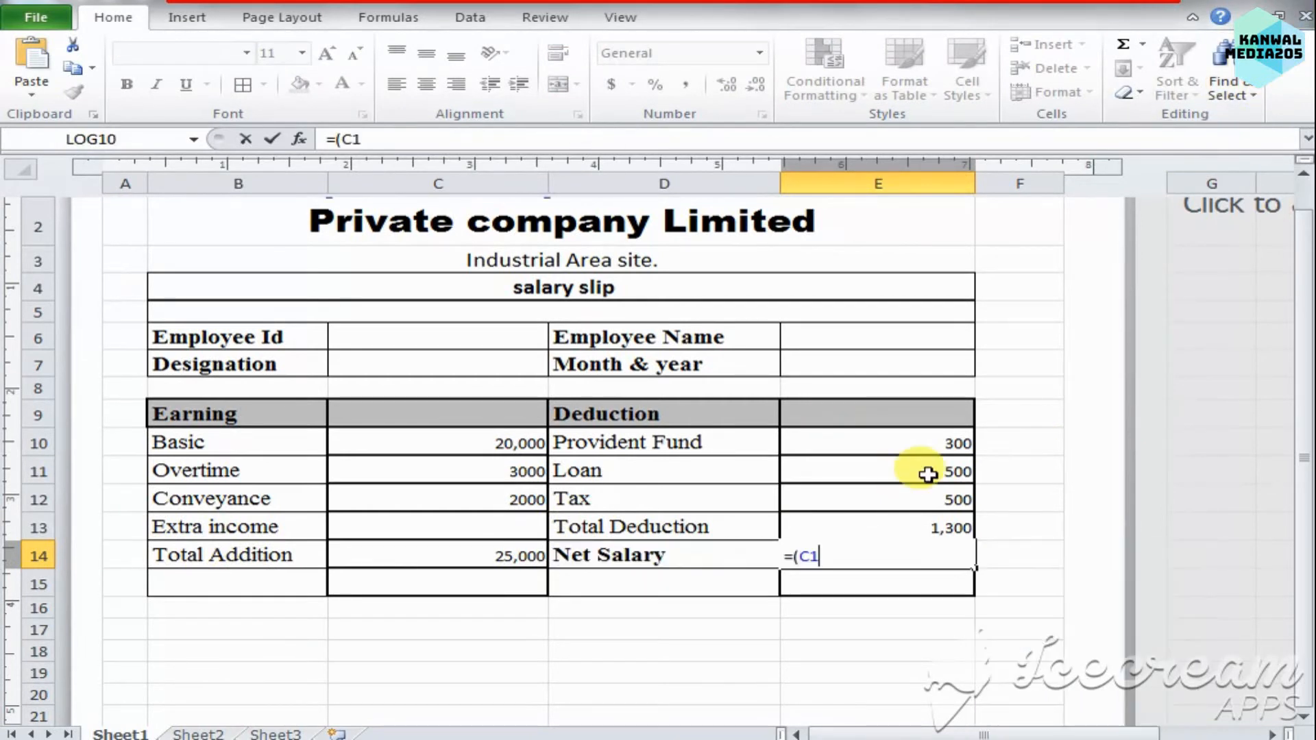
{"action": "type", "text": "4-"}
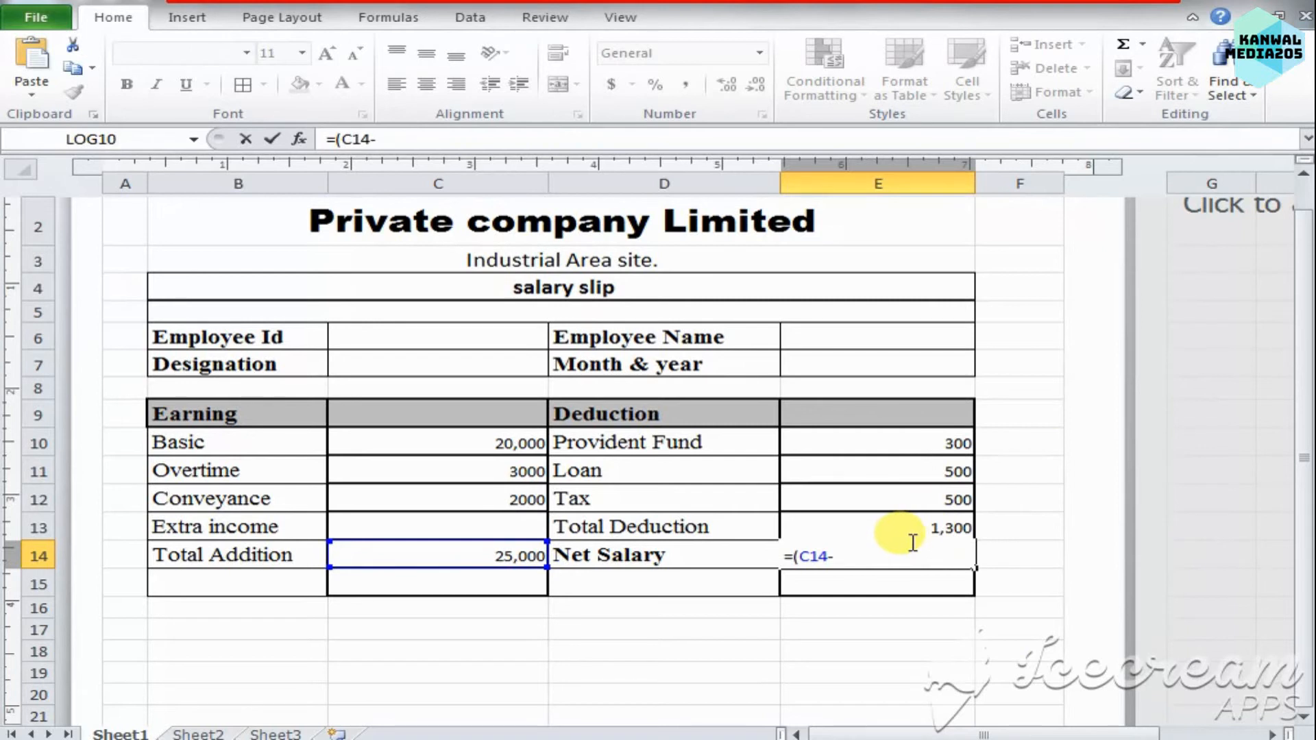
{"action": "type", "text": "E13"}
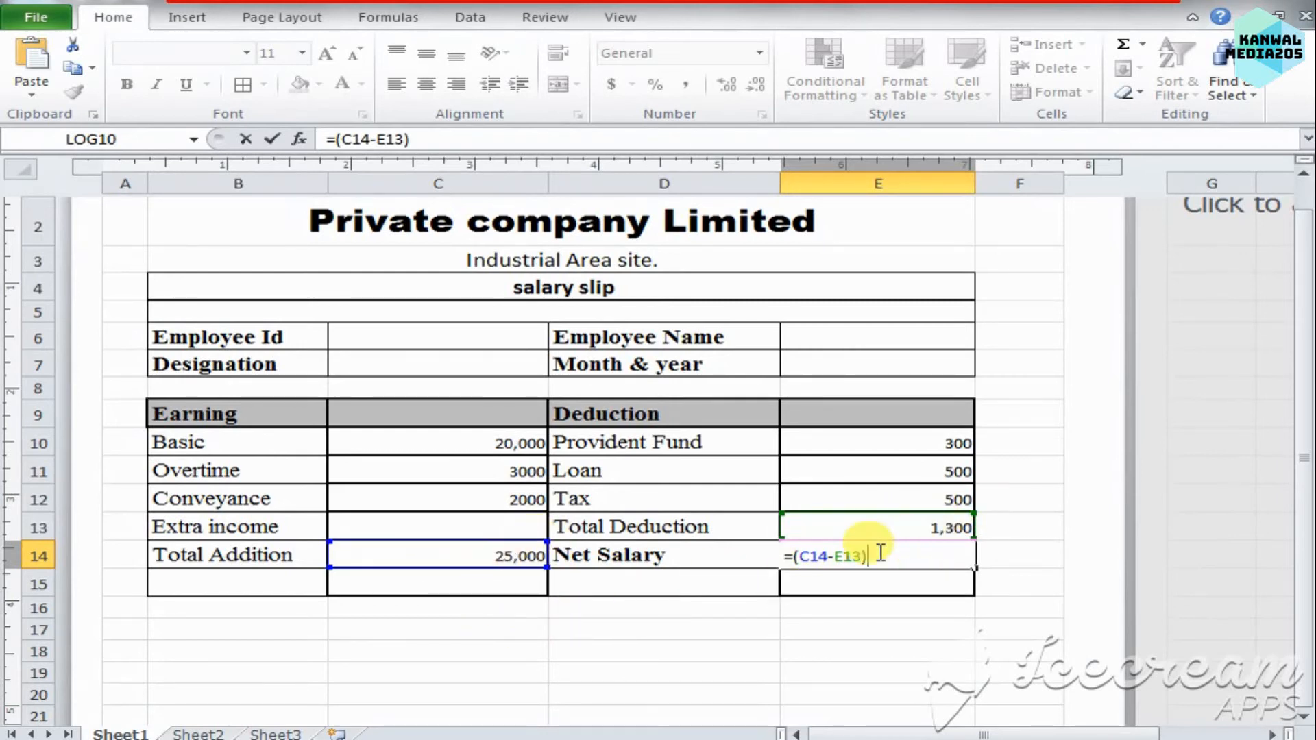
{"action": "key", "text": "Return"}
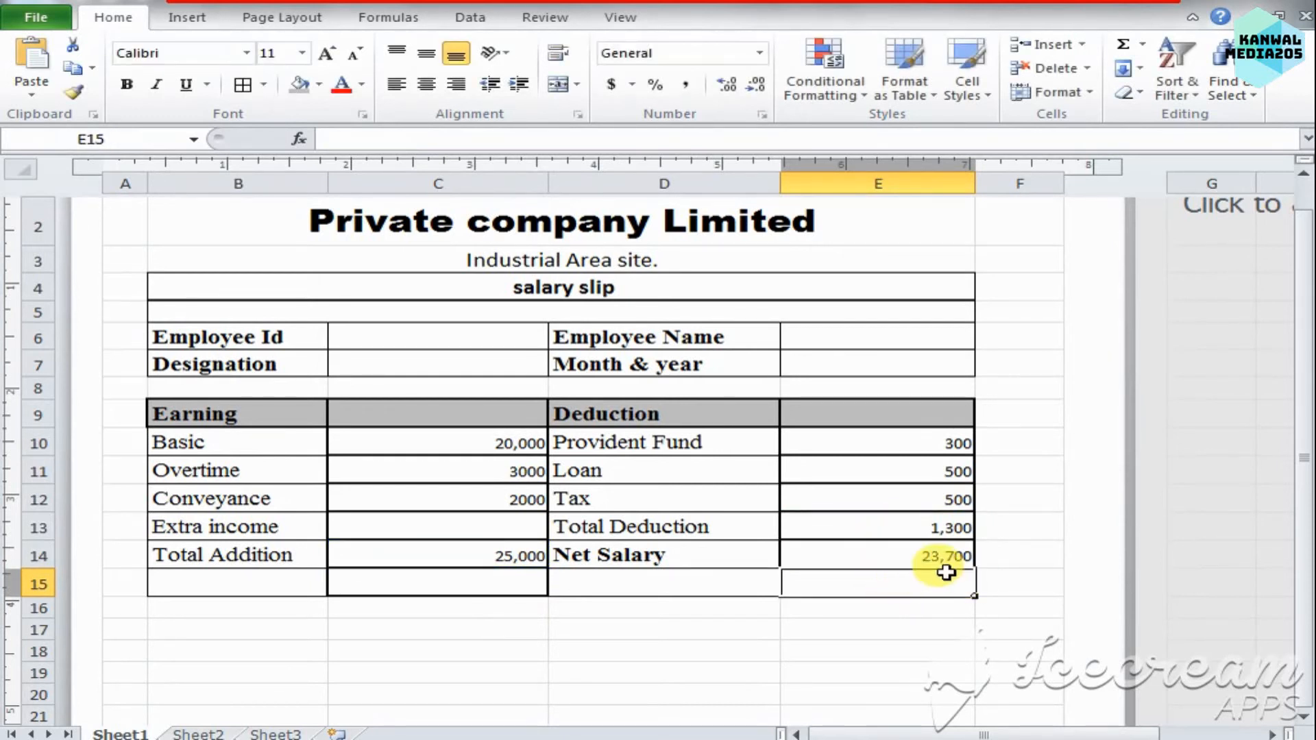
Enter the employee's ID in C6 and the designation "Supervisor" in C7.
{"action": "left_click", "coordinate": [390, 338]}
{"action": "type", "text": "305"}
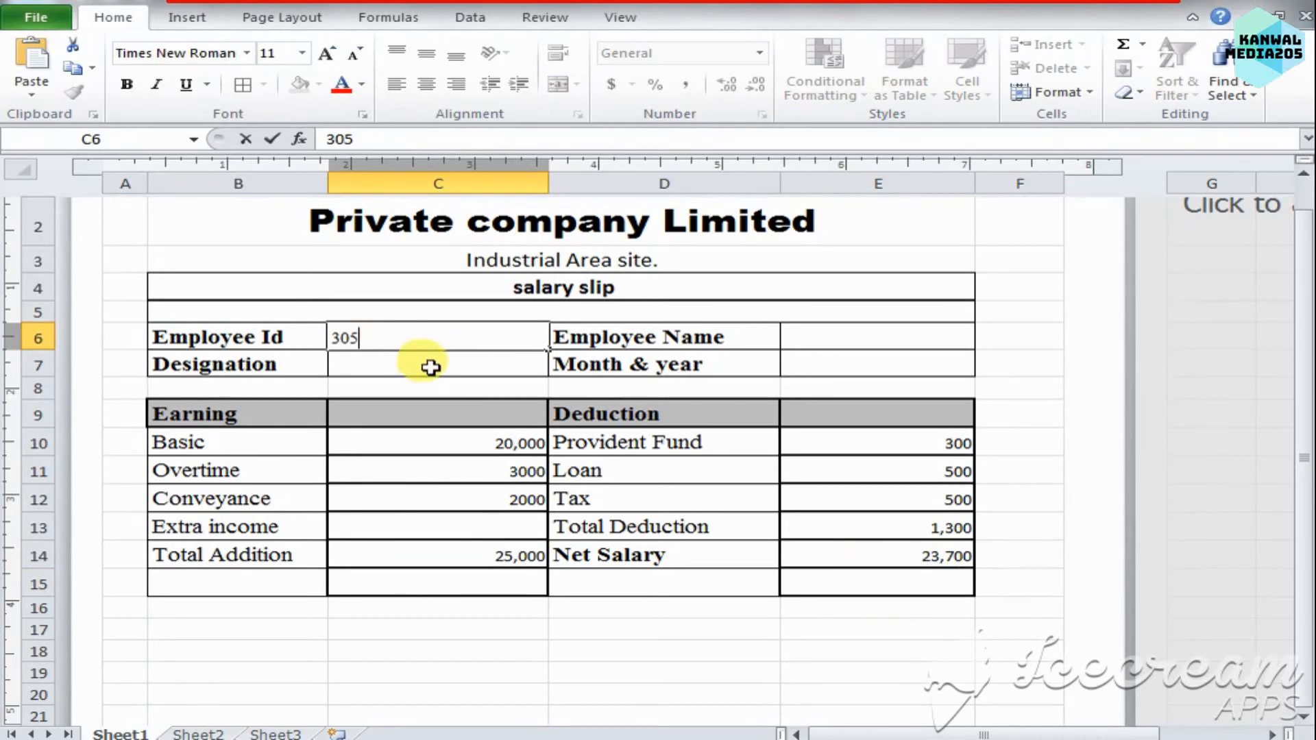
{"action": "key", "text": "Return"}
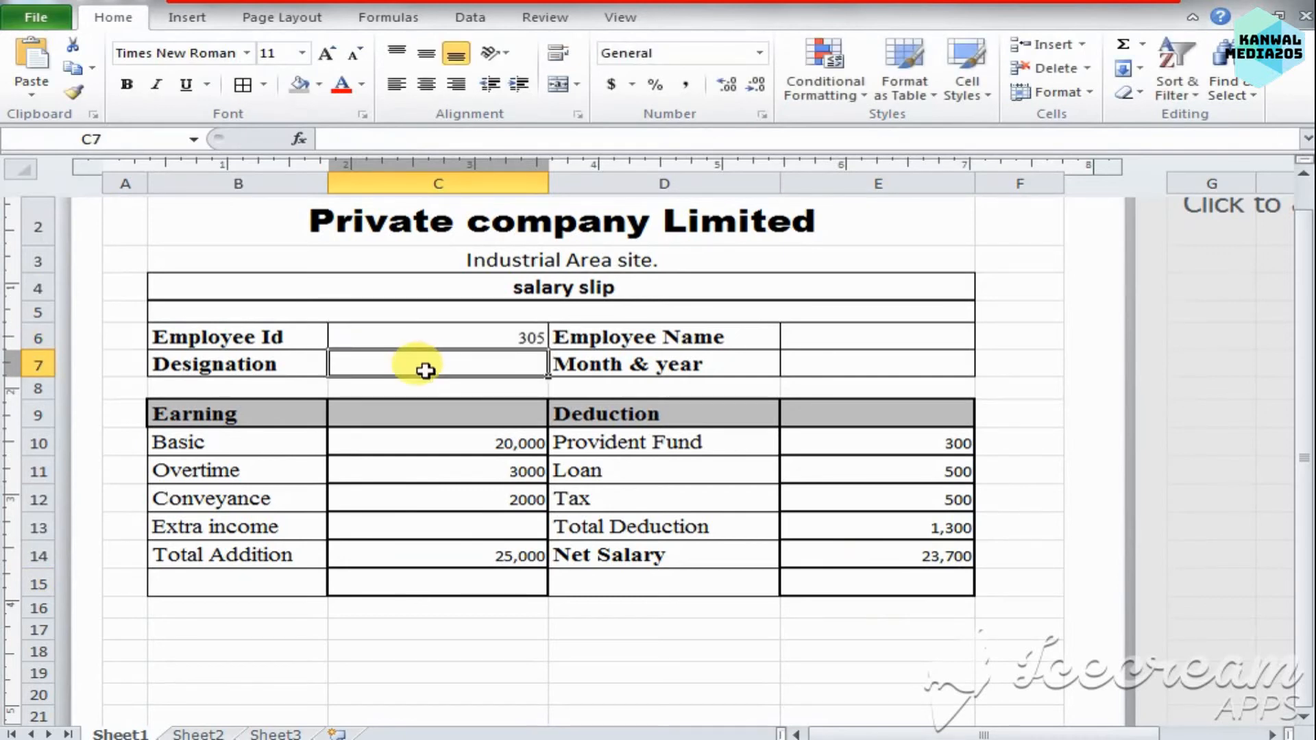
{"action": "type", "text": "Supervisor"}
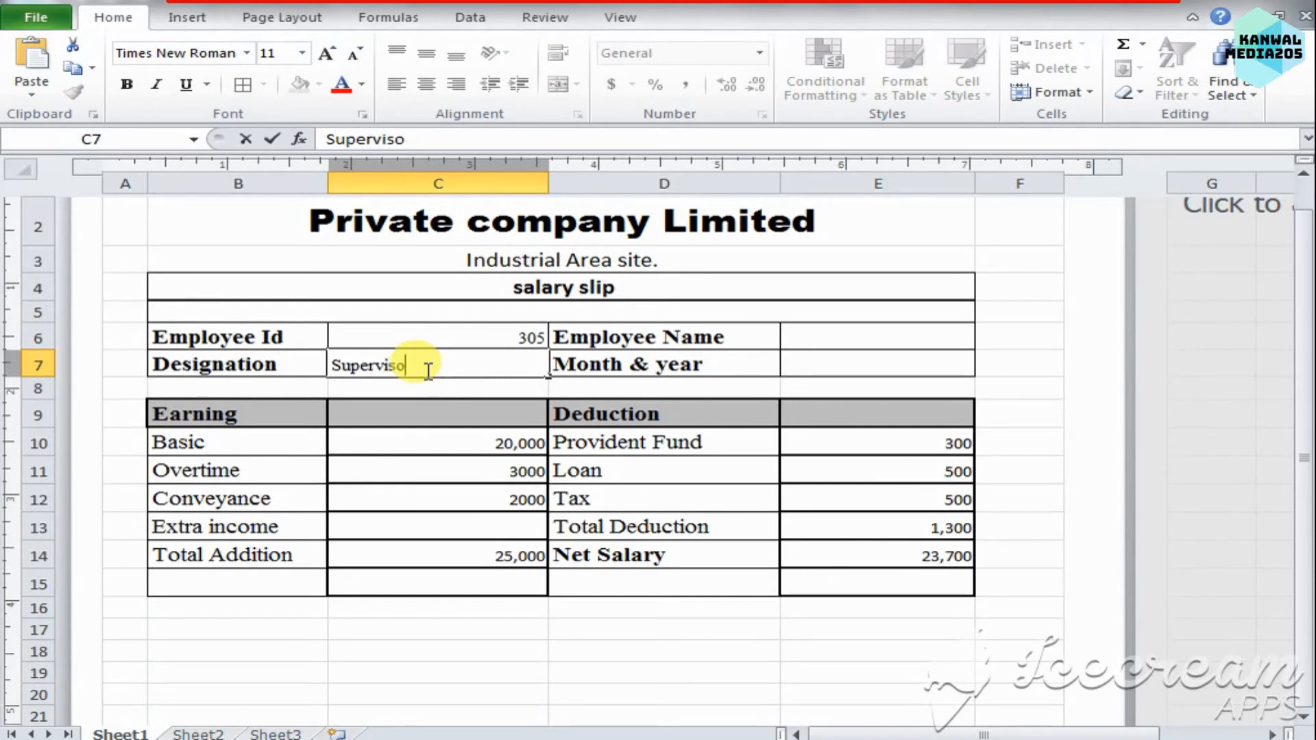
Fill in the employee's name in E6 and enter January 2020 as the month and year in E7.
{"action": "left_click", "coordinate": [838, 345]}
{"action": "double_click", "coordinate": [807, 334]}
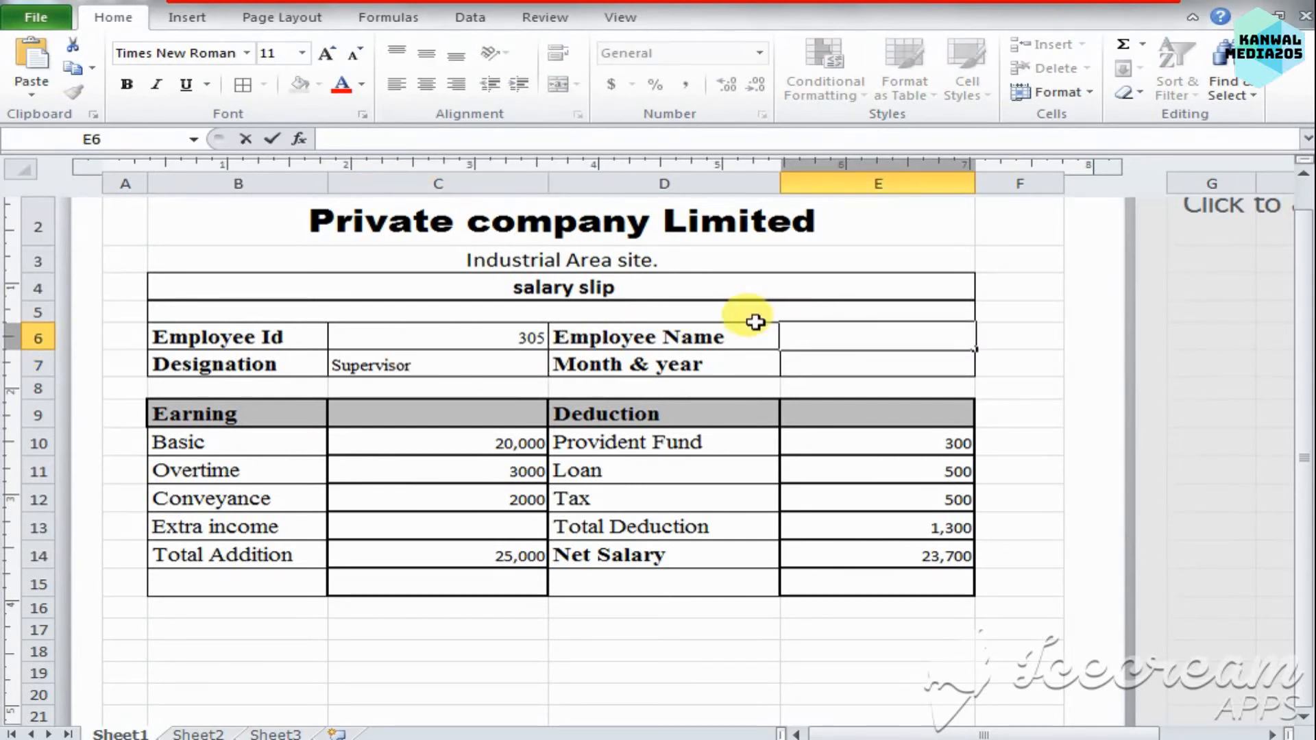
{"action": "type", "text": "Jameel"}
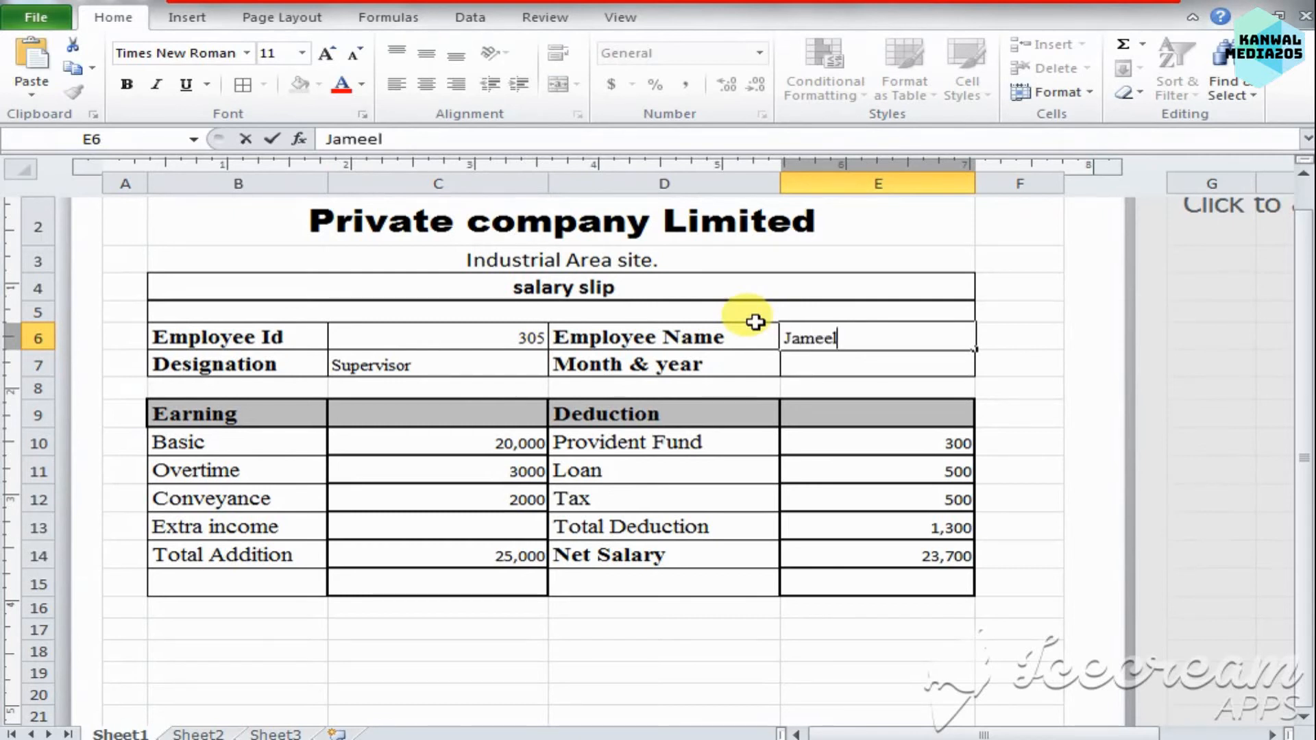
{"action": "left_click", "coordinate": [918, 368]}
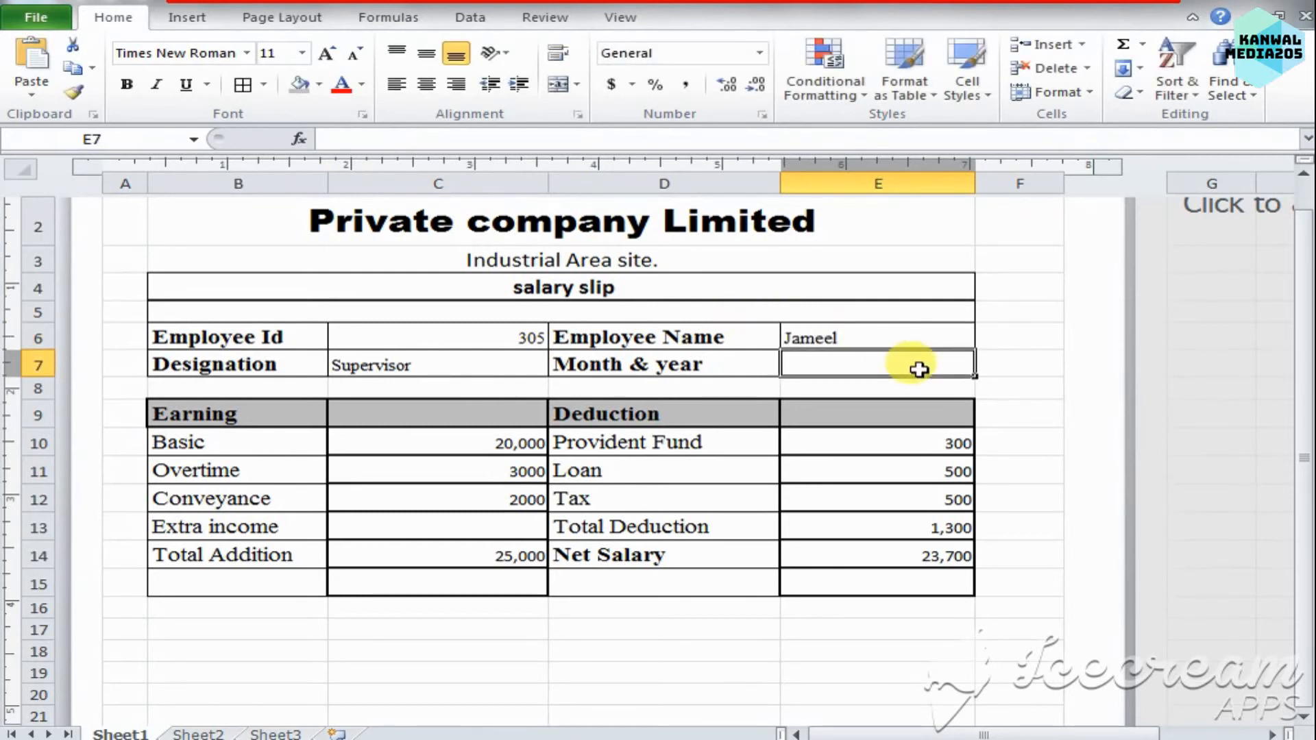
{"action": "type", "text": "Jan"}
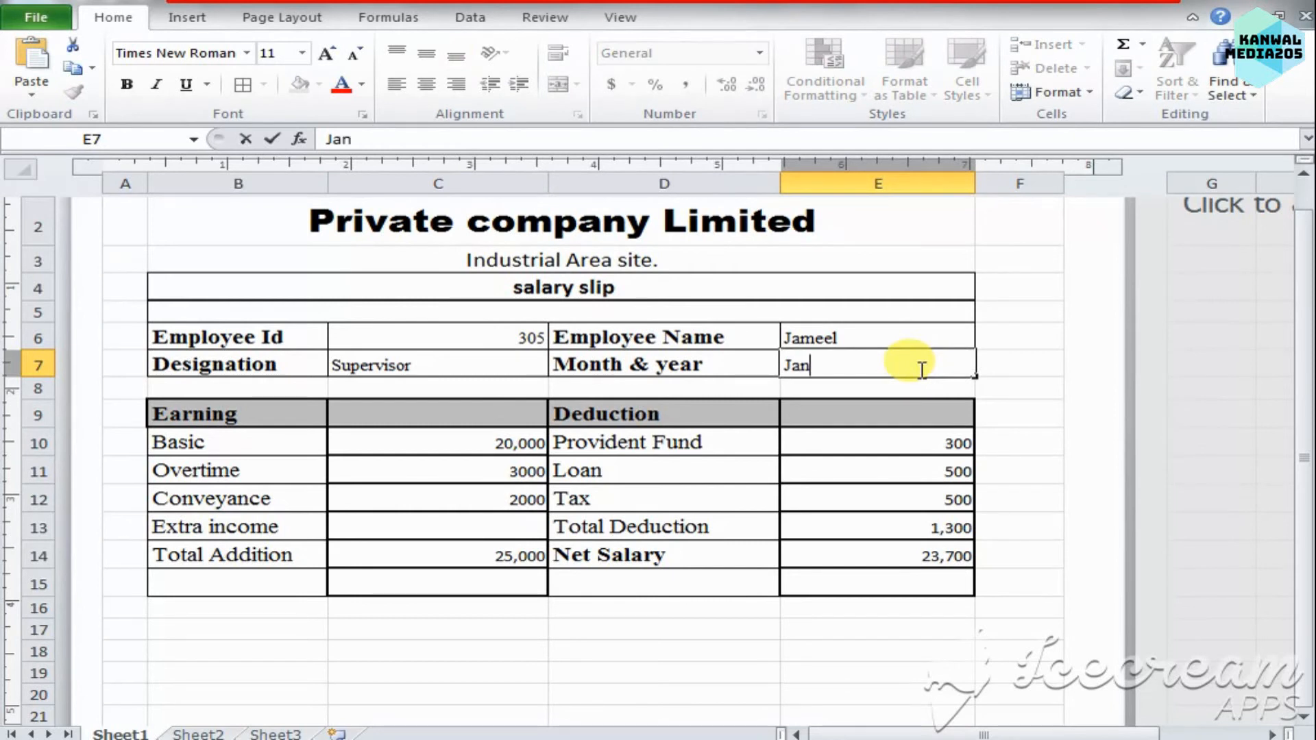
{"action": "type", "text": "200"}
{"action": "type", "text": "2020"}
{"action": "left_click", "coordinate": [928, 419]}
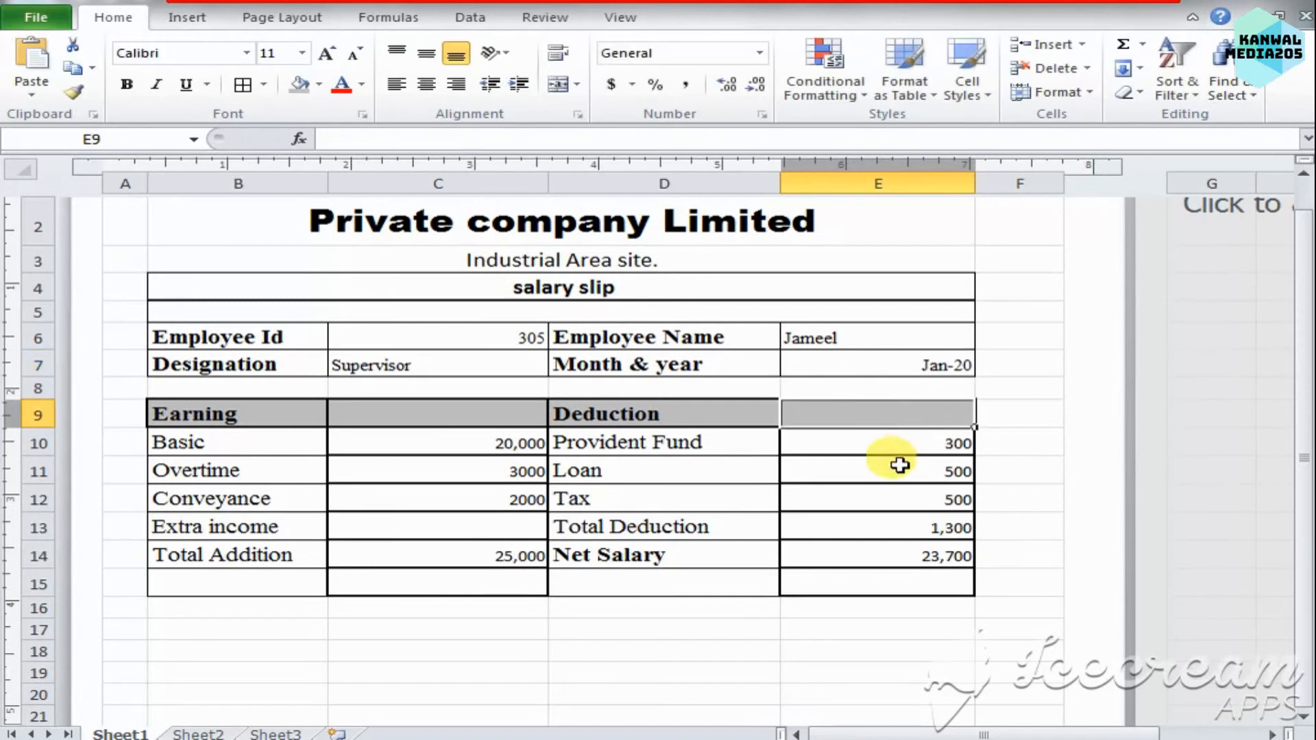
Center the employee ID, designation, employee name and month values horizontally in cells C6, C7, E6 and E7.
{"action": "left_click", "coordinate": [882, 360]}
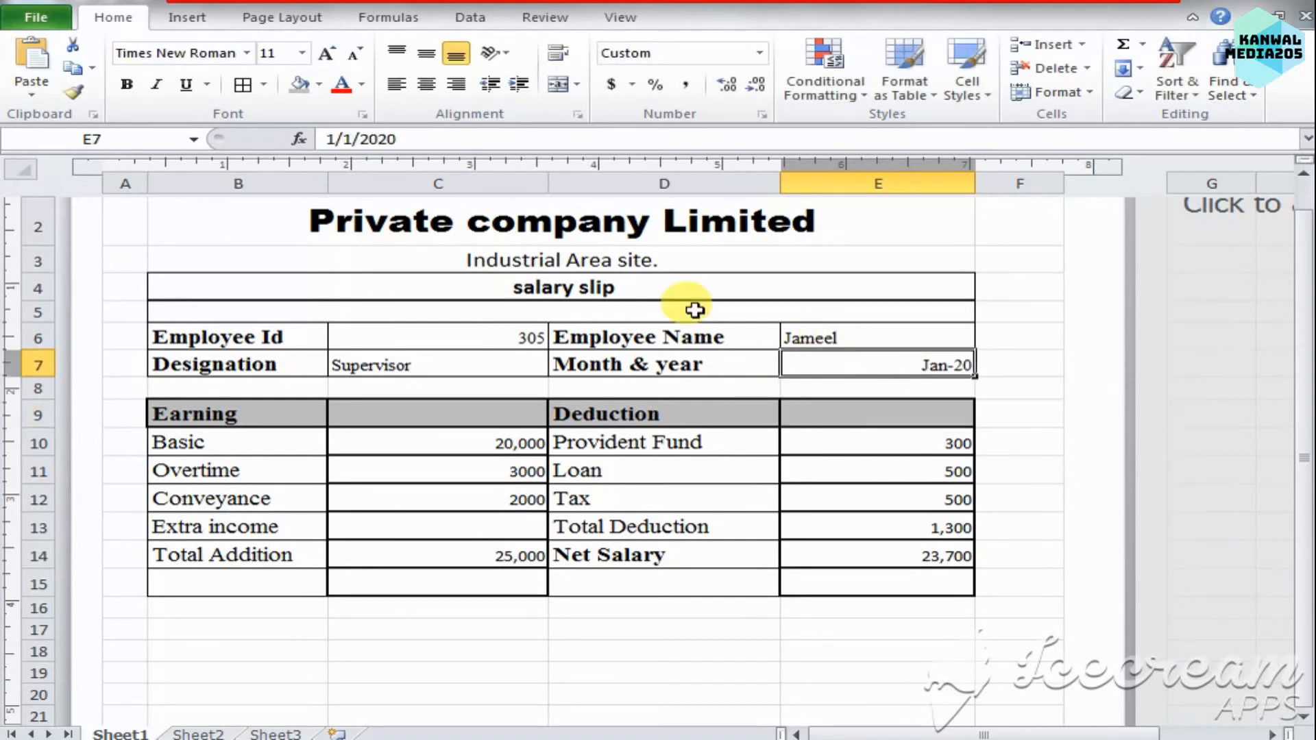
{"action": "left_click", "coordinate": [433, 88]}
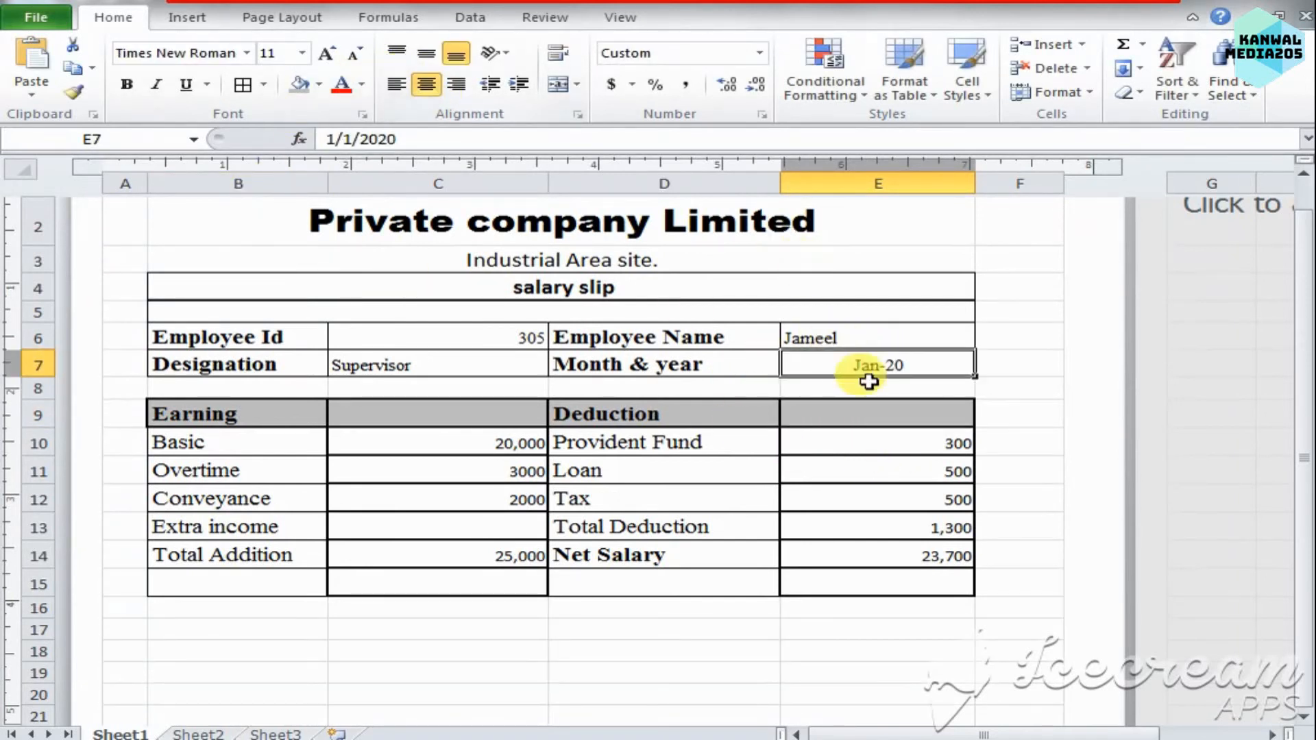
{"action": "left_click", "coordinate": [855, 334]}
{"action": "left_click", "coordinate": [427, 83]}
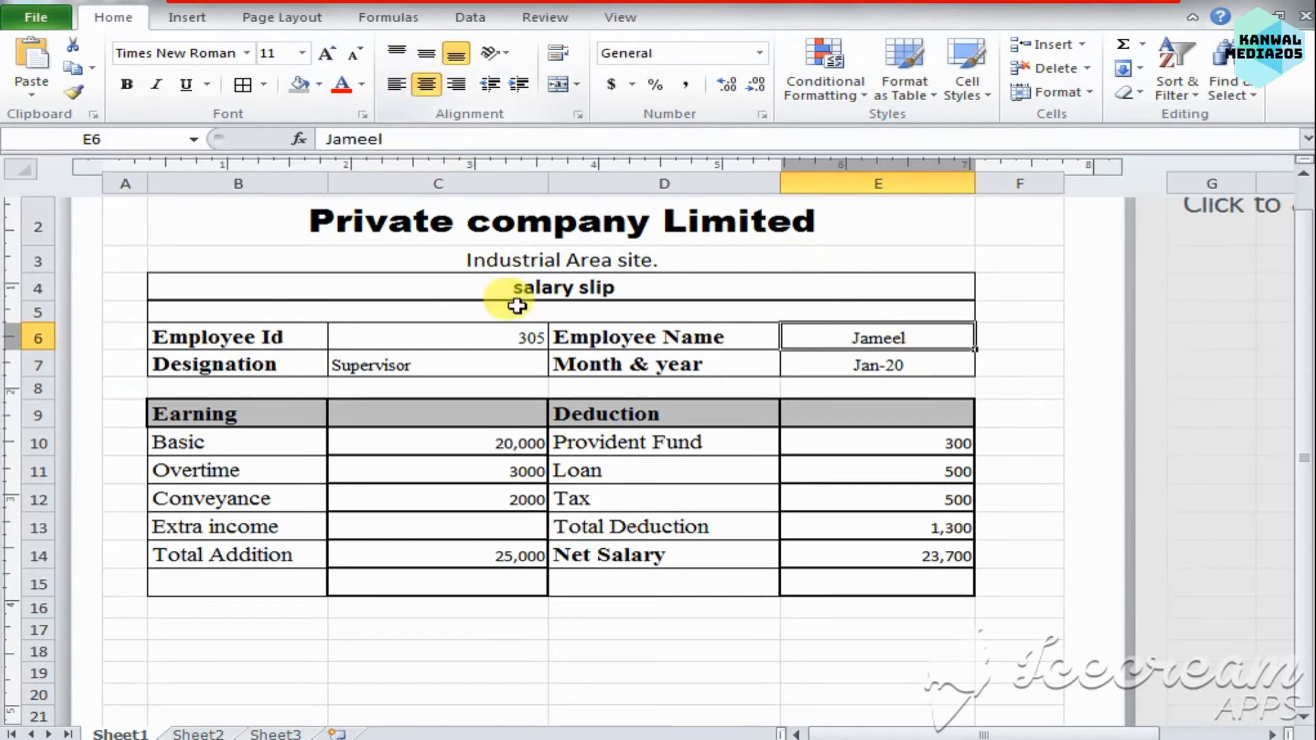
{"action": "left_click", "coordinate": [419, 355]}
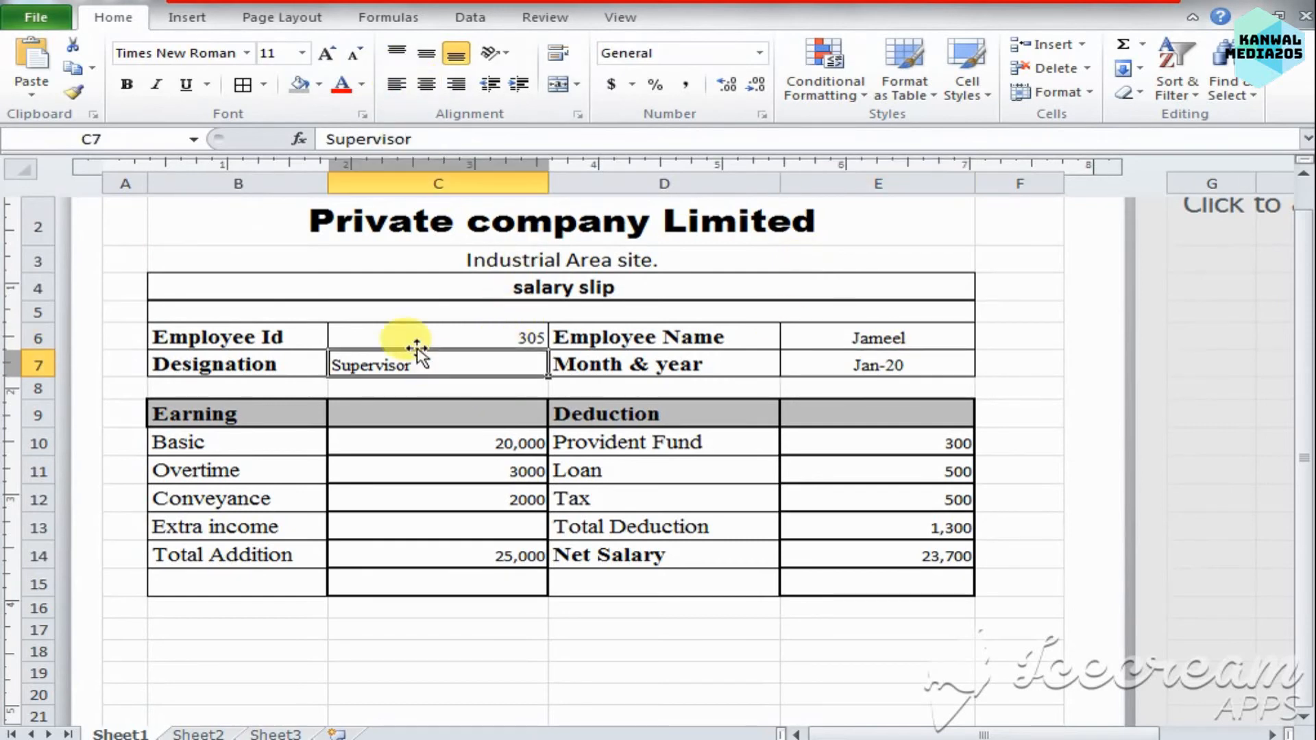
{"action": "left_click", "coordinate": [426, 83]}
{"action": "left_click", "coordinate": [468, 338]}
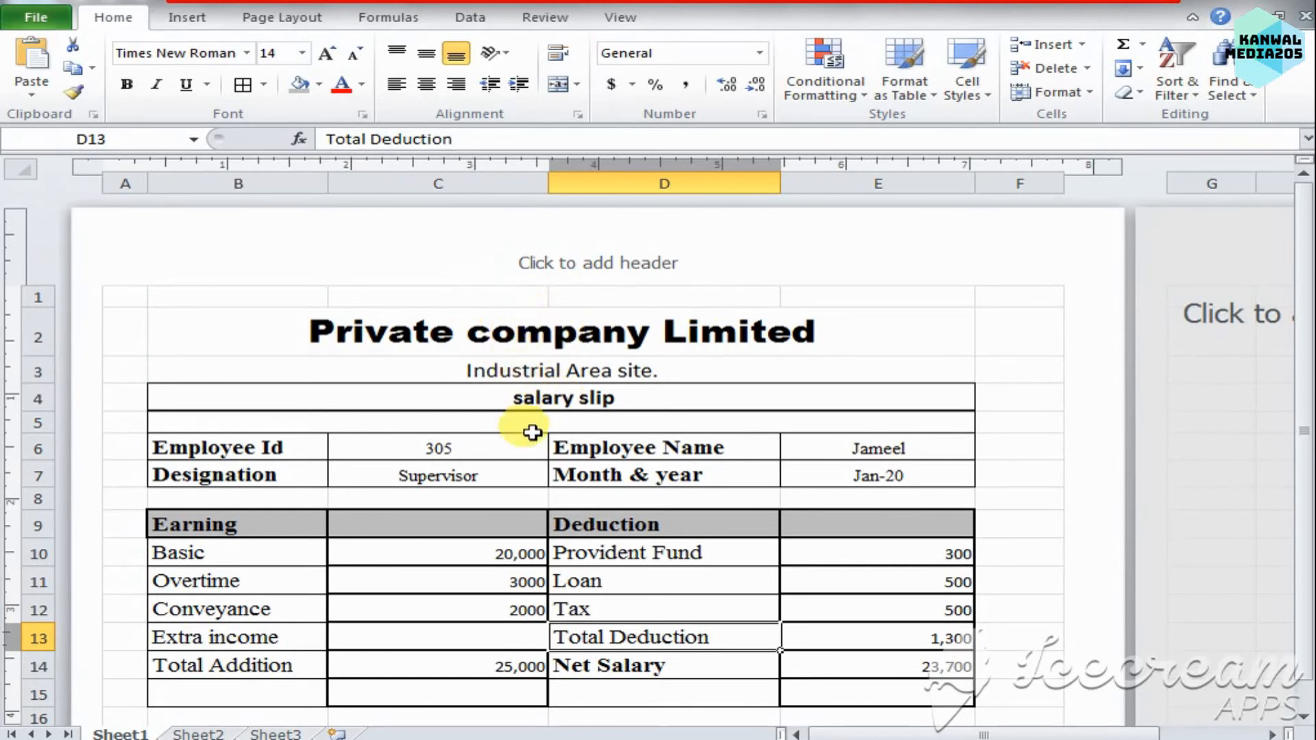
{"action": "left_click_drag", "start_coordinate": [126, 296], "coordinate": [736, 650]}
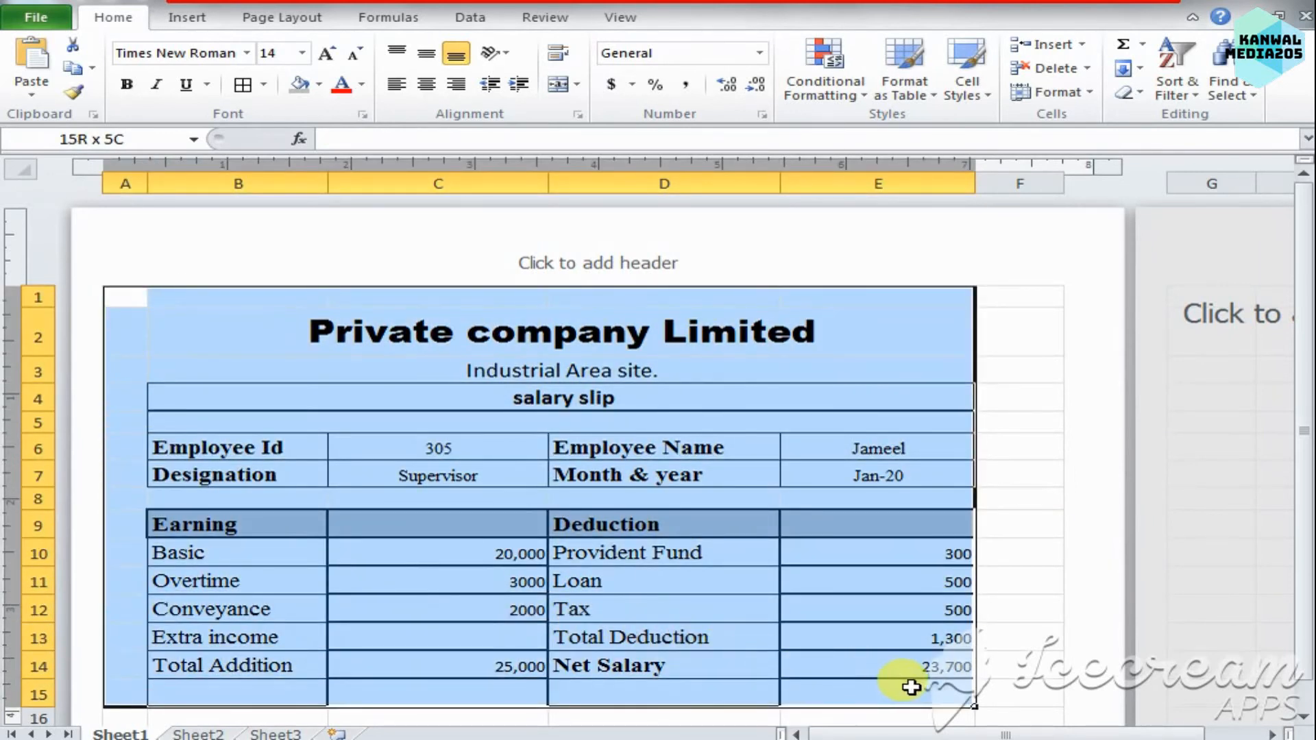
{"action": "left_click", "coordinate": [1043, 629]}
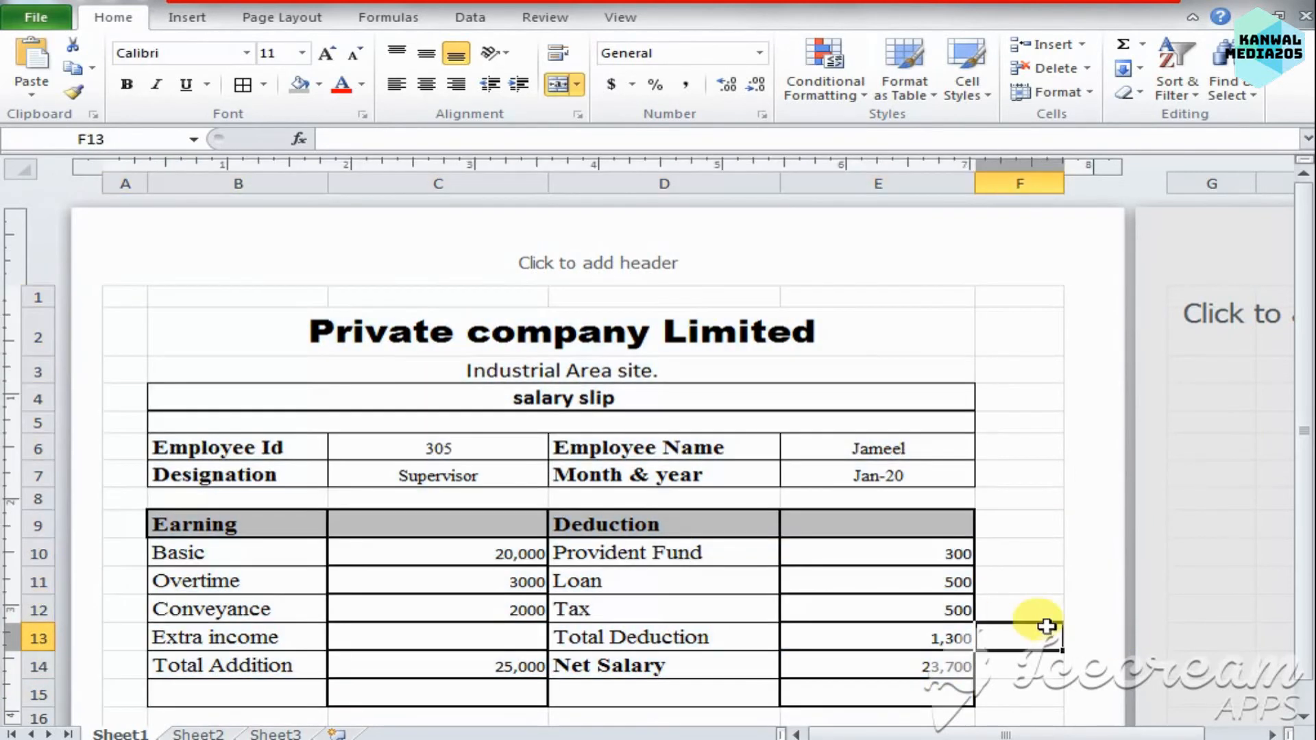
Merge and center cells B17 and C17 below the salary table.
{"action": "left_click", "coordinate": [1304, 716]}
{"action": "left_click", "coordinate": [1304, 717]}
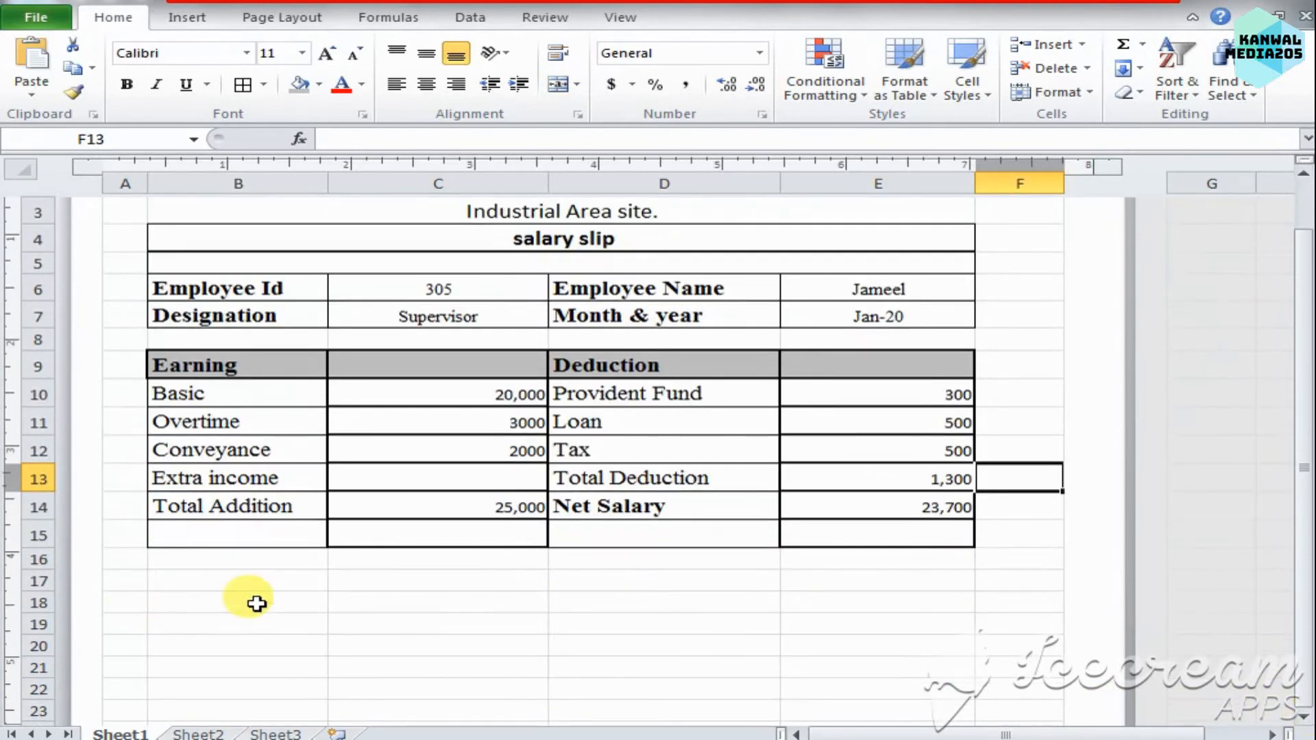
{"action": "left_click", "coordinate": [218, 582]}
{"action": "left_click_drag", "start_coordinate": [218, 581], "coordinate": [426, 581]}
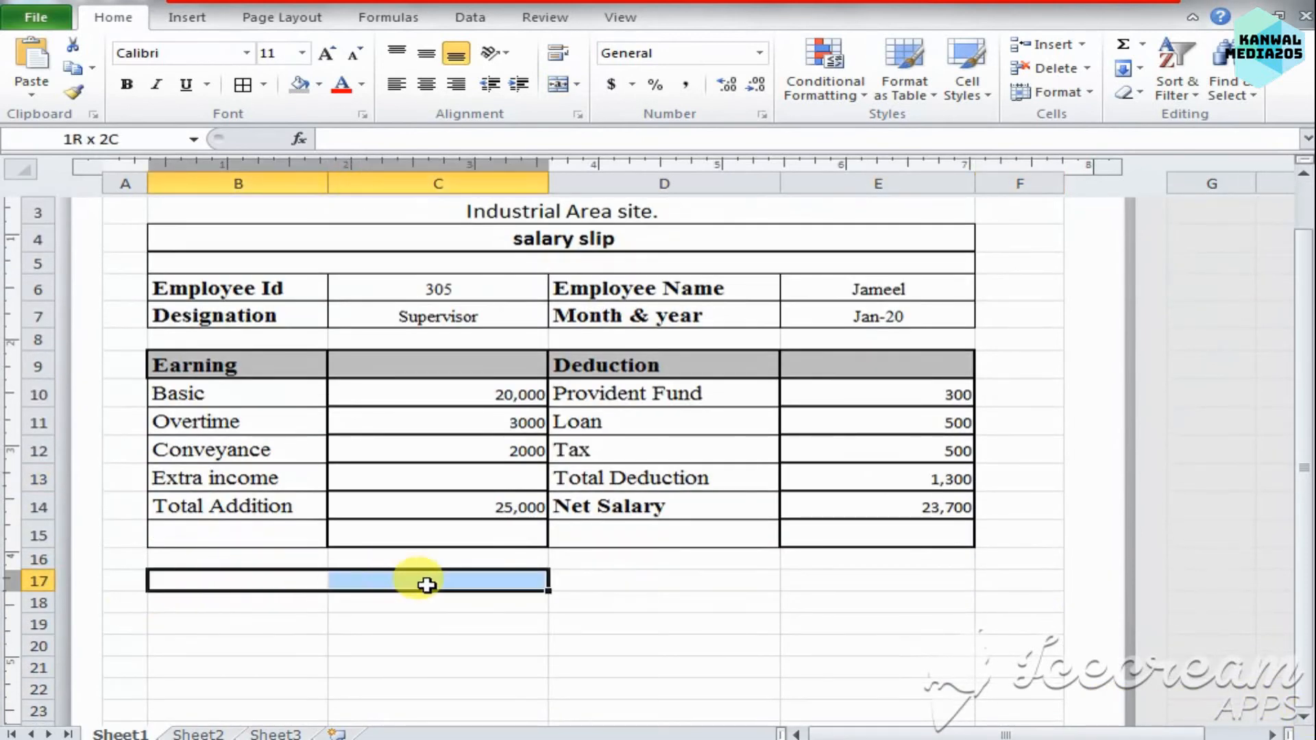
{"action": "left_click", "coordinate": [559, 84]}
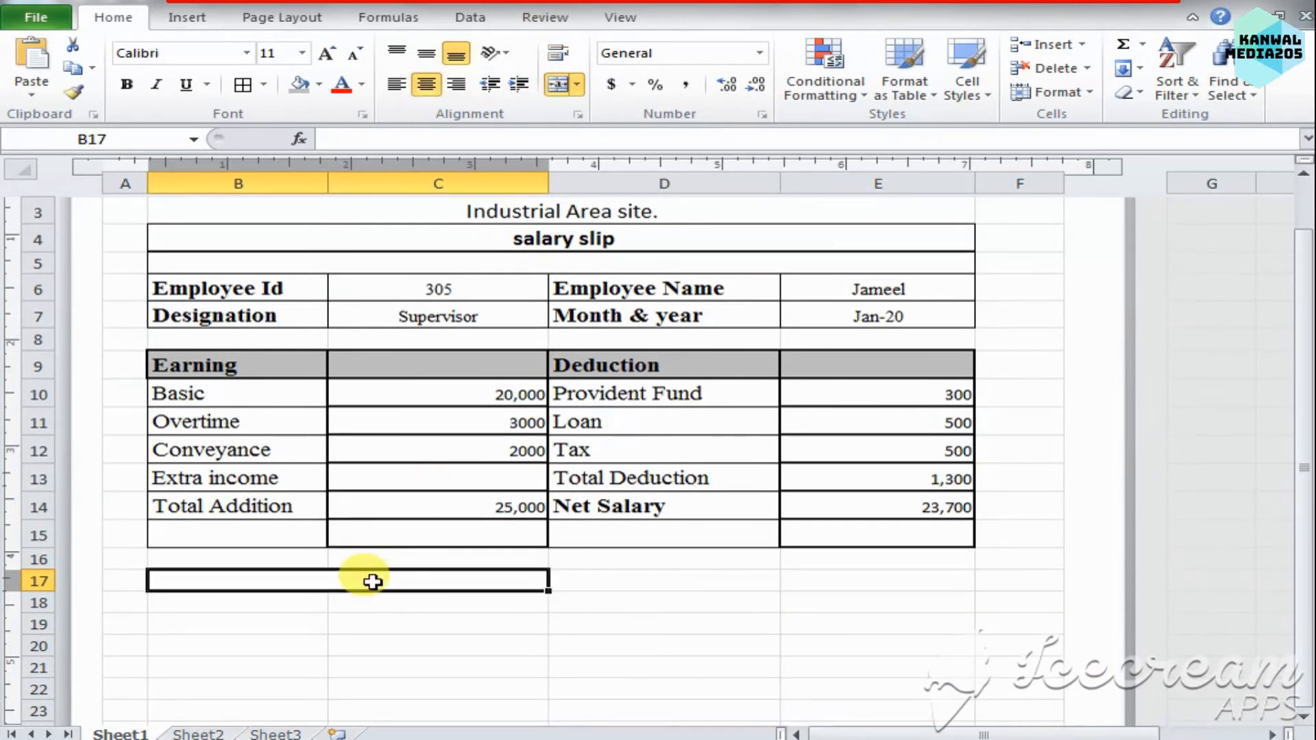
Enter the label "Employee Signature:" followed by a line of dashes in the merged cell B17.
{"action": "type", "text": "Employee"}
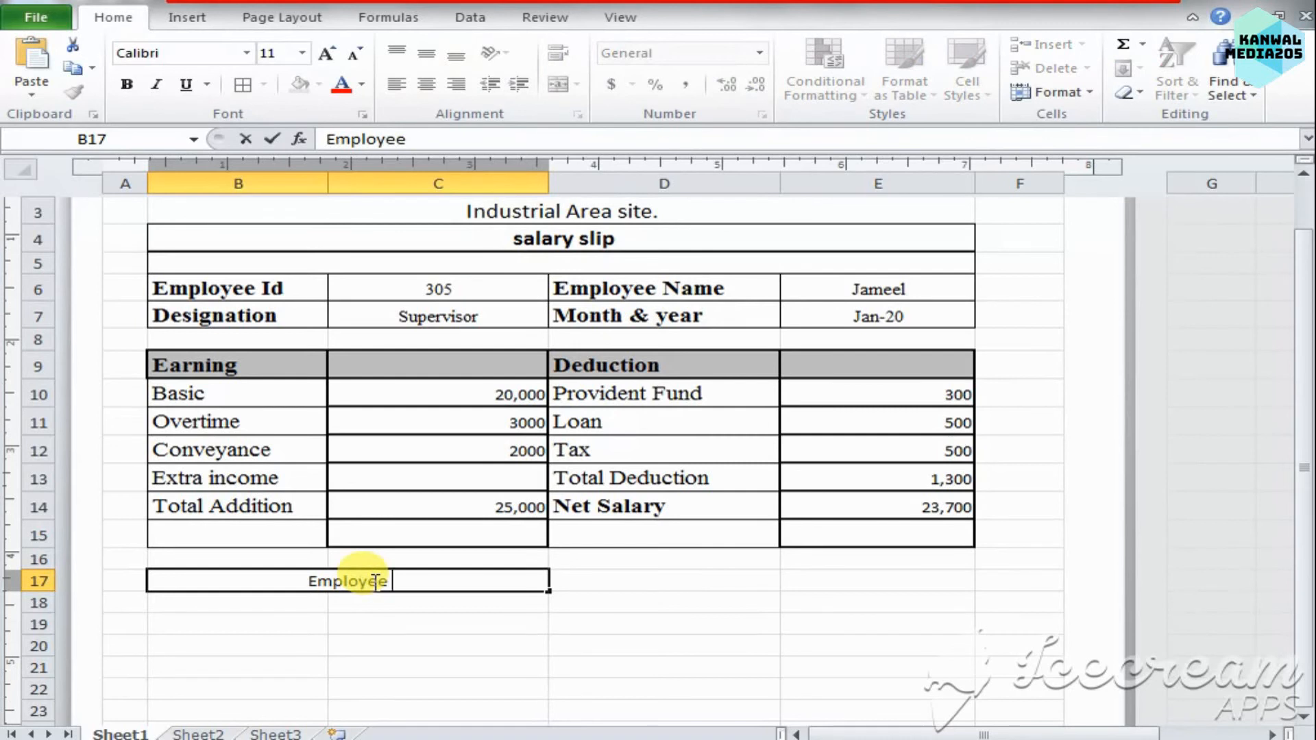
{"action": "type", "text": " Signat"}
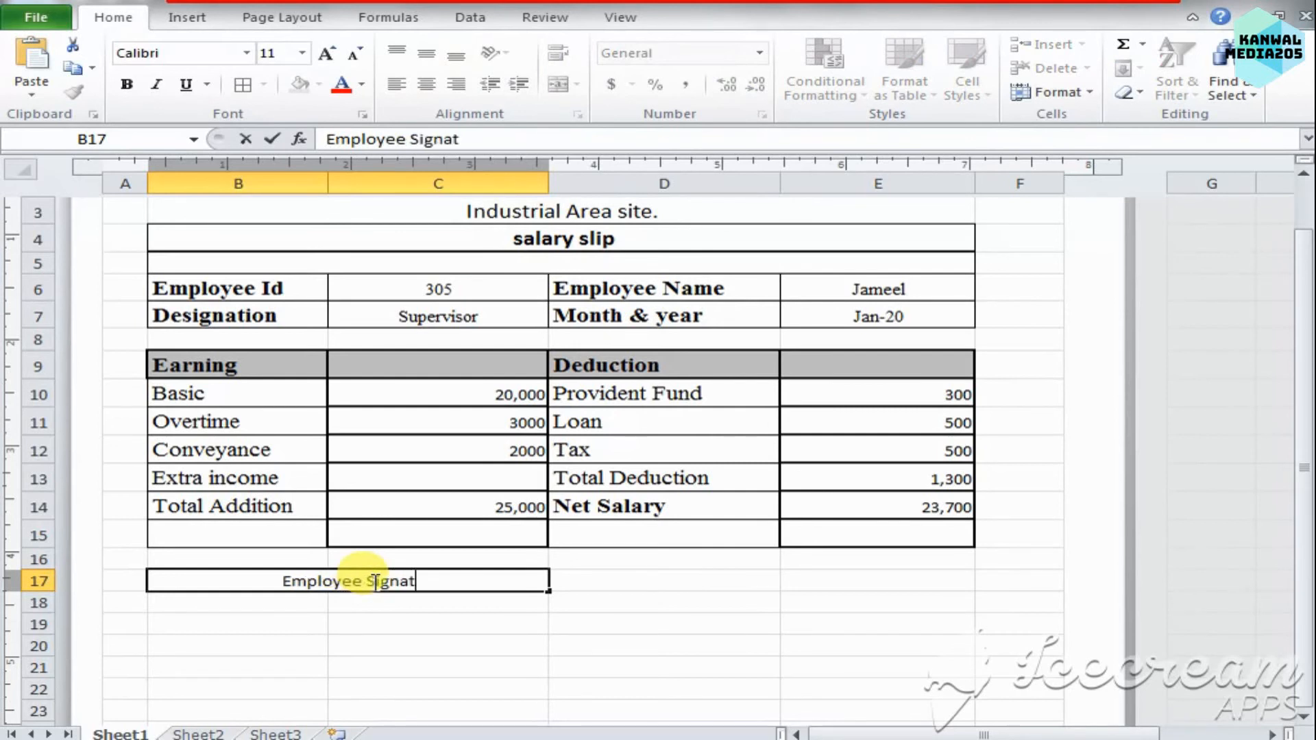
{"action": "type", "text": "ure:"}
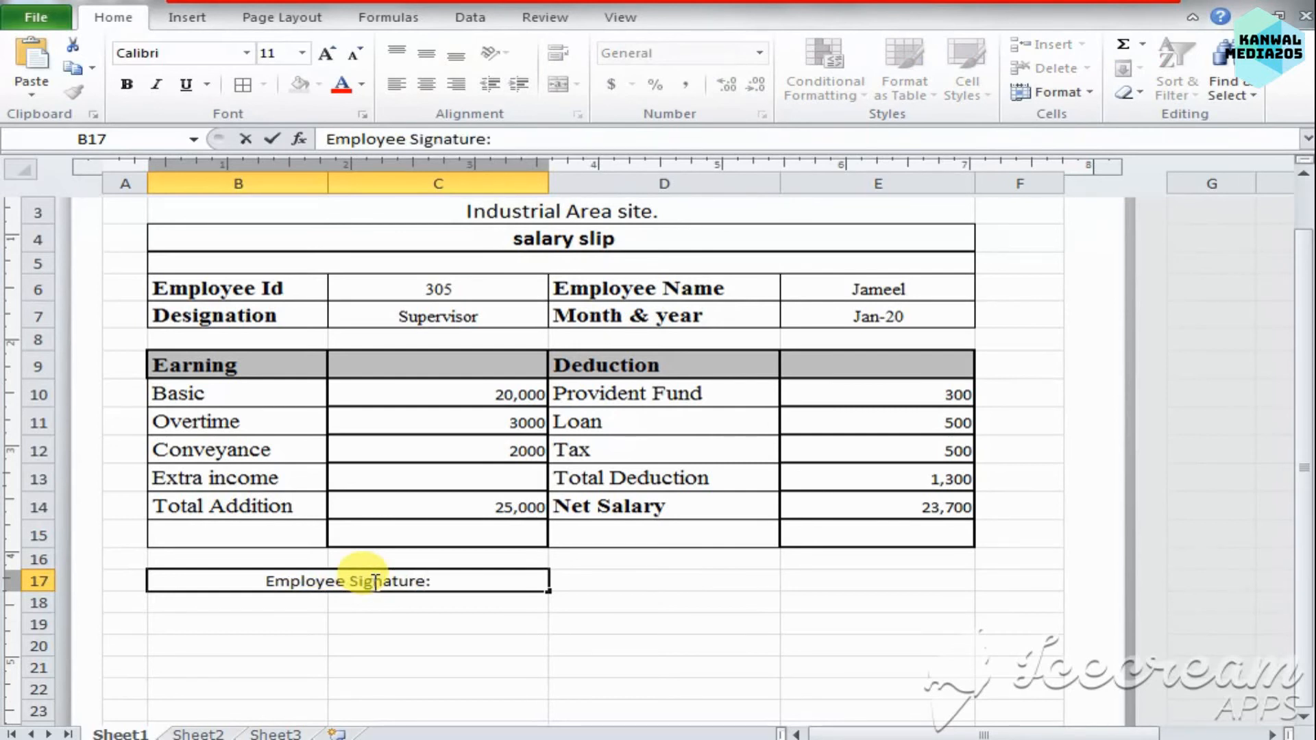
{"action": "type", "text": "-----------------------"}
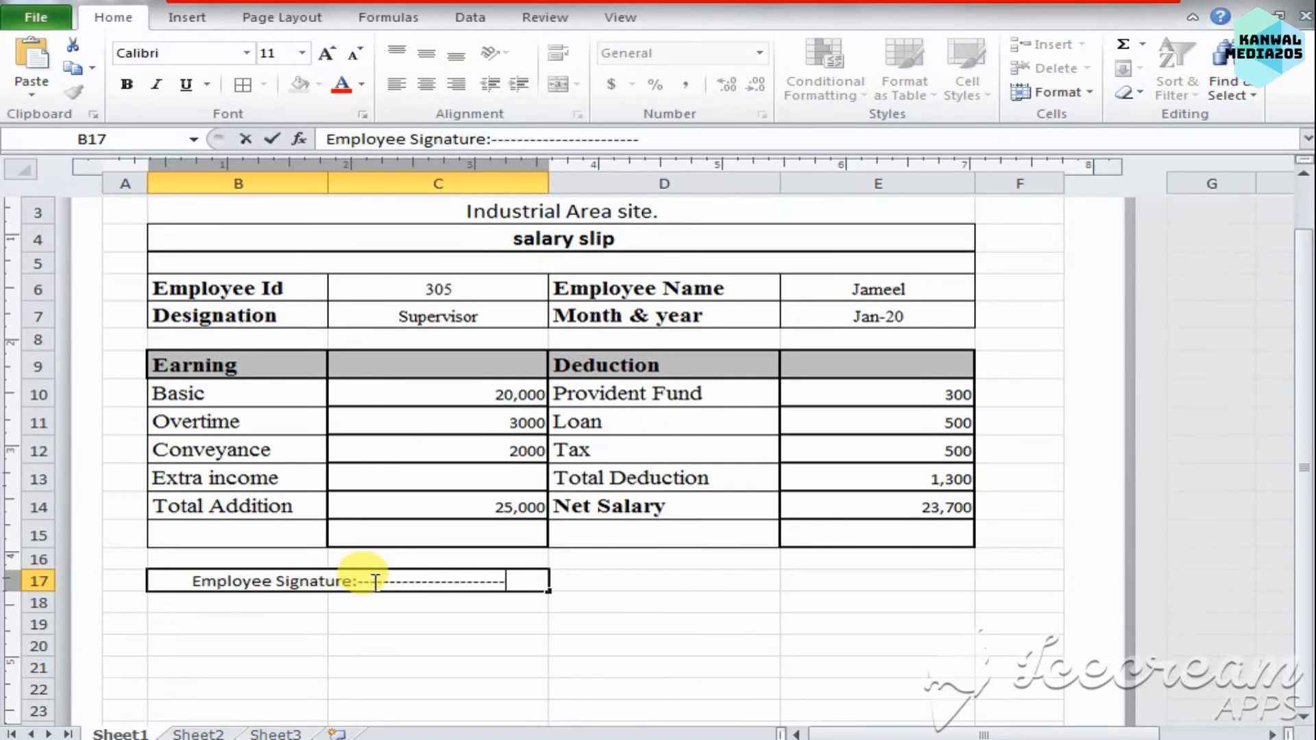
{"action": "type", "text": "-------"}
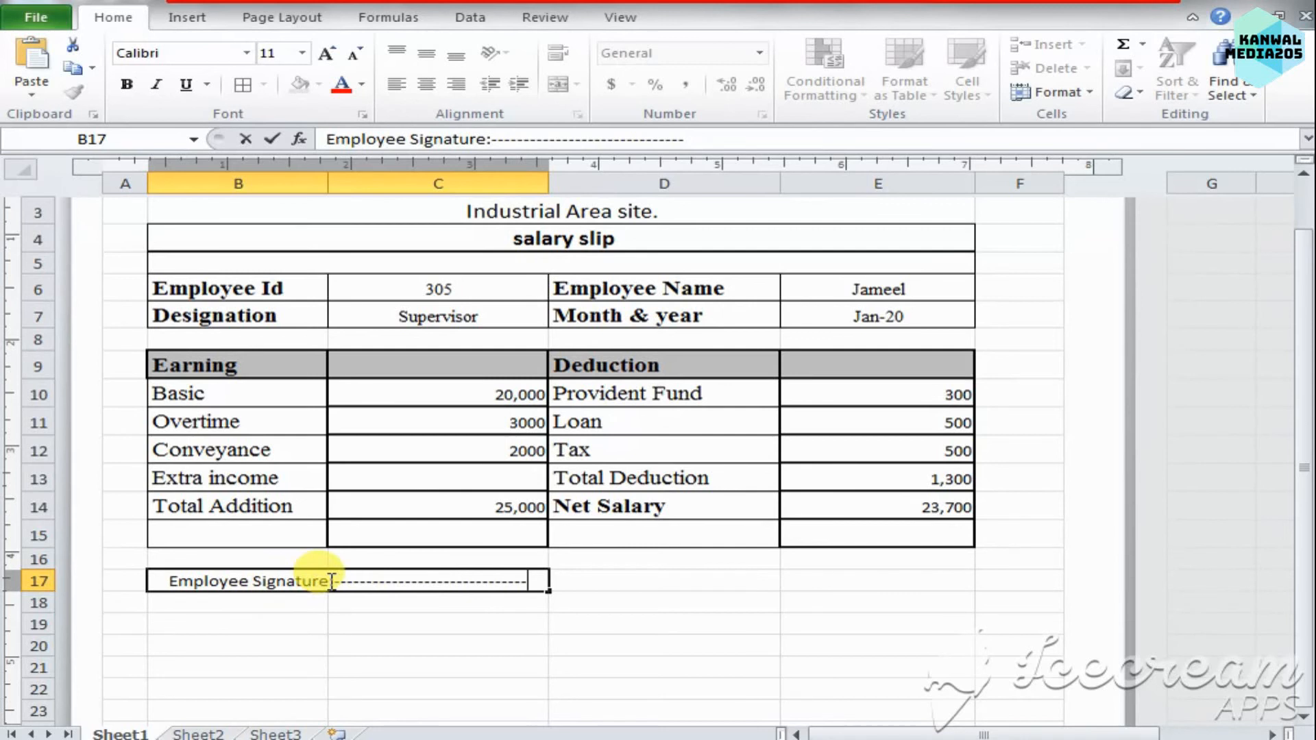
Merge and center cells D17 and E17 and enter "Director Signature:" followed by a line of dashes.
{"action": "left_click_drag", "start_coordinate": [768, 576], "coordinate": [789, 573]}
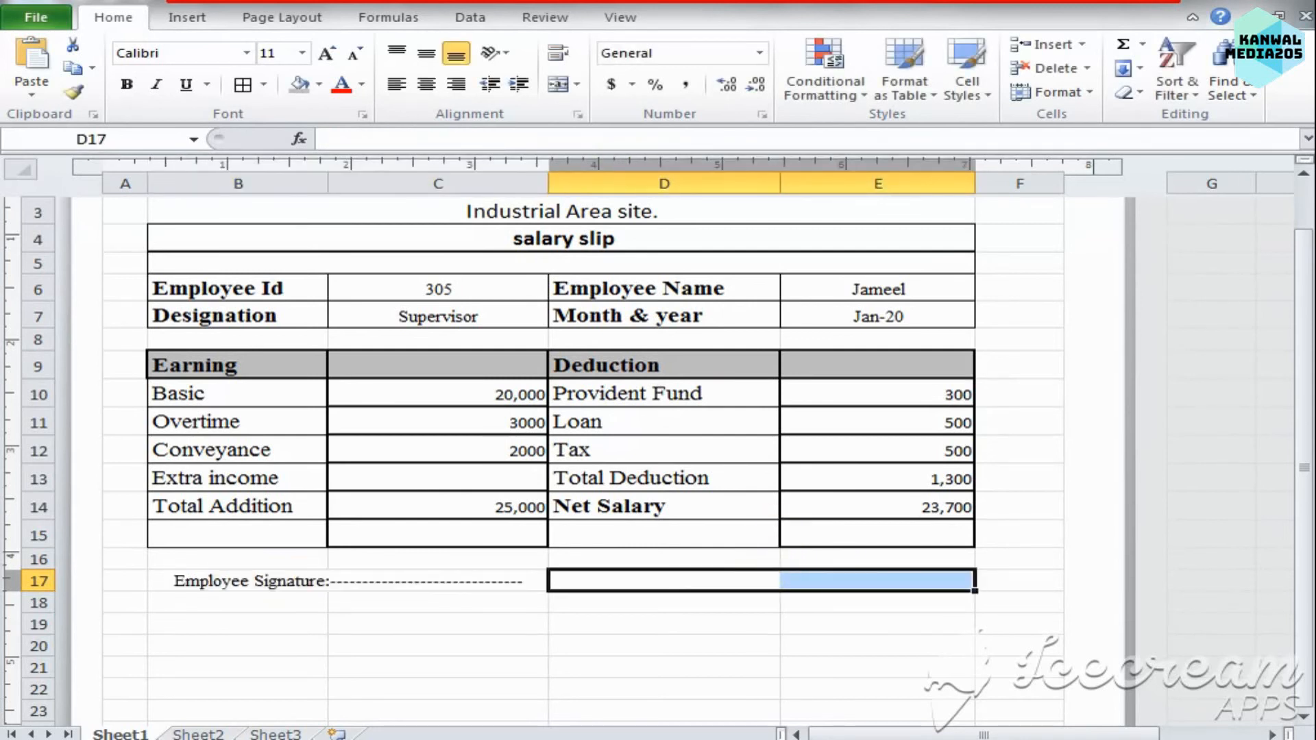
{"action": "left_click", "coordinate": [557, 83]}
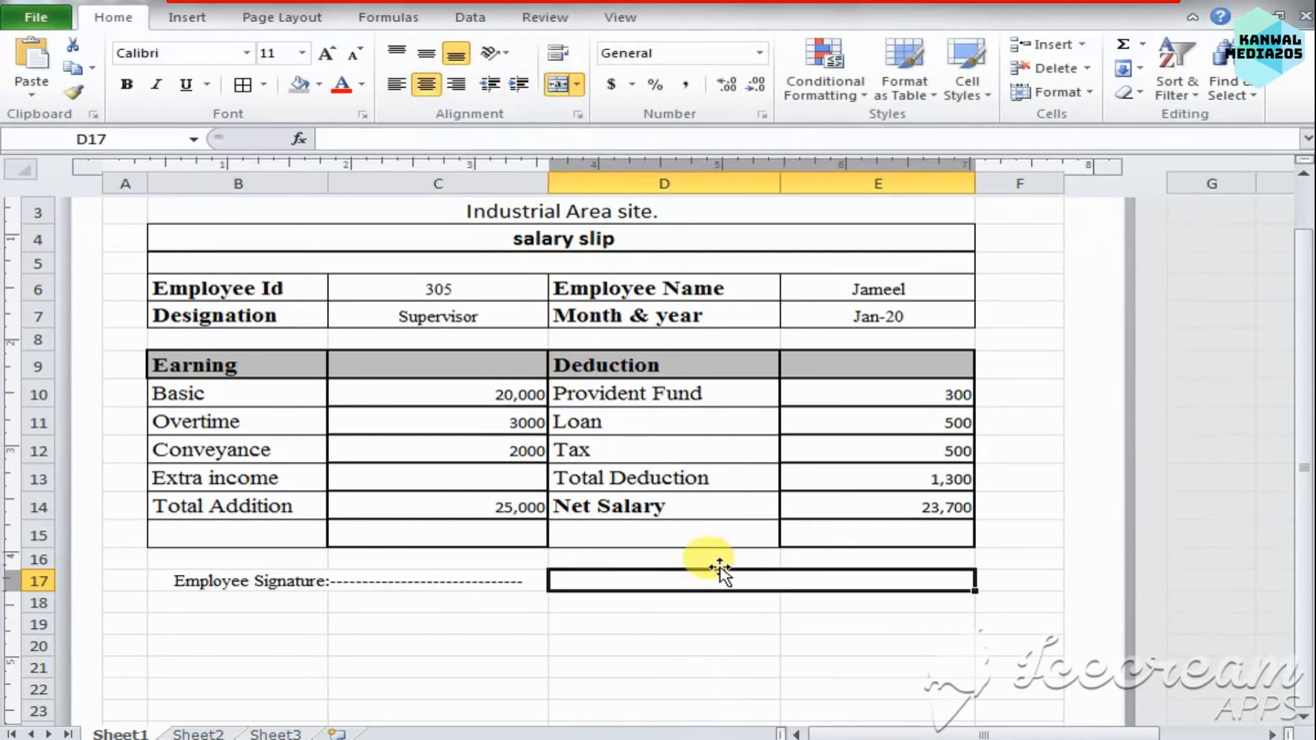
{"action": "type", "text": "Director"}
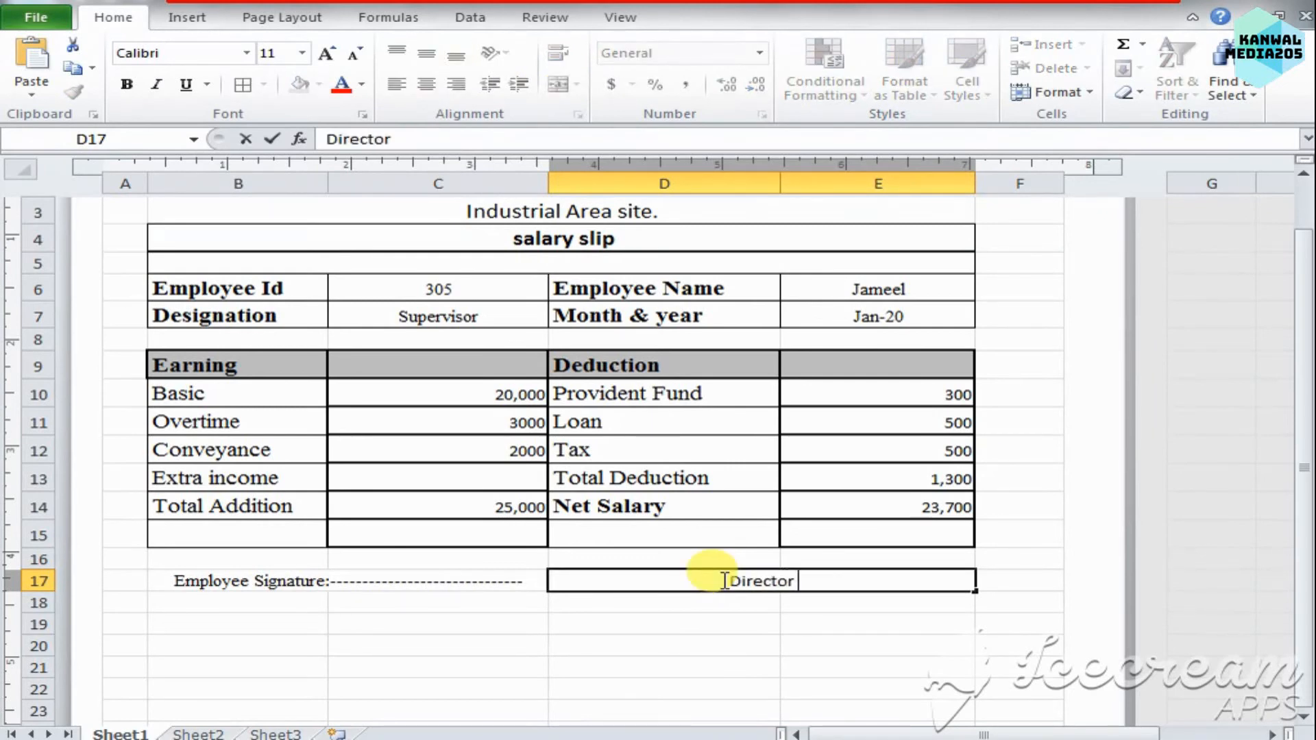
{"action": "type", "text": " Signatu"}
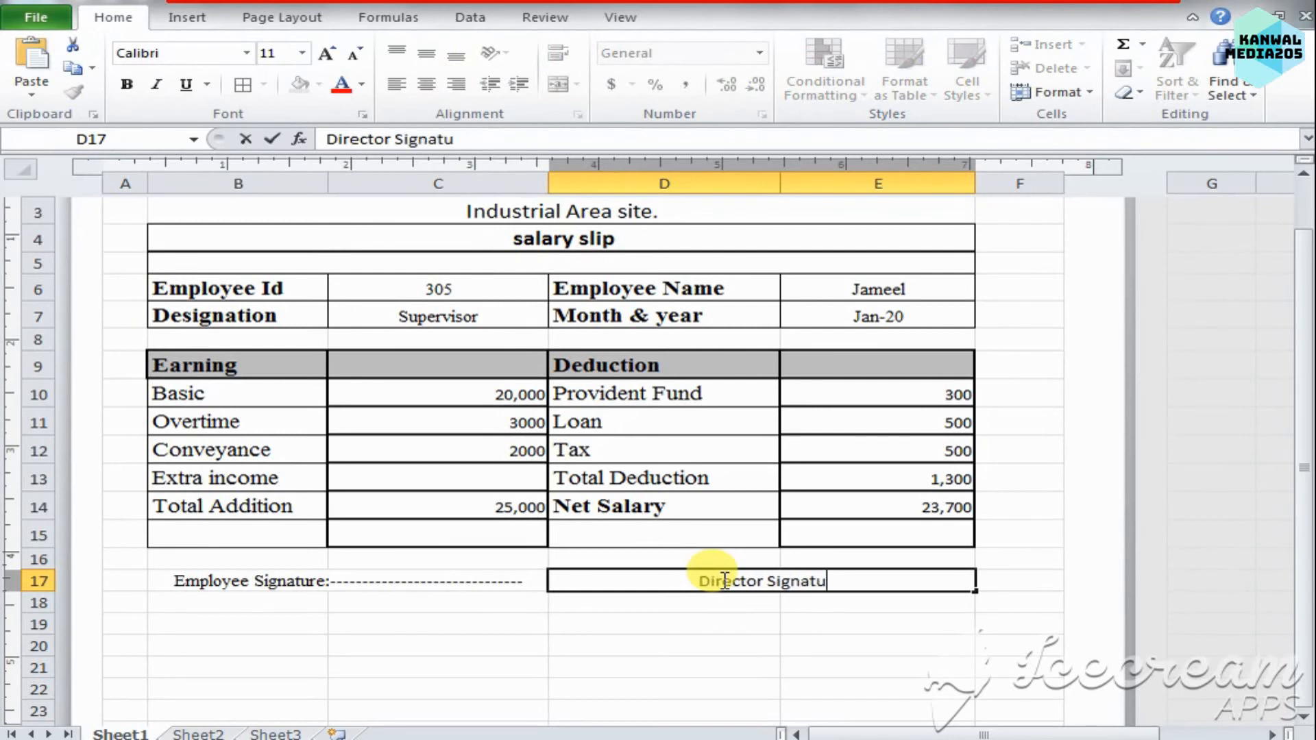
{"action": "type", "text": "re:"}
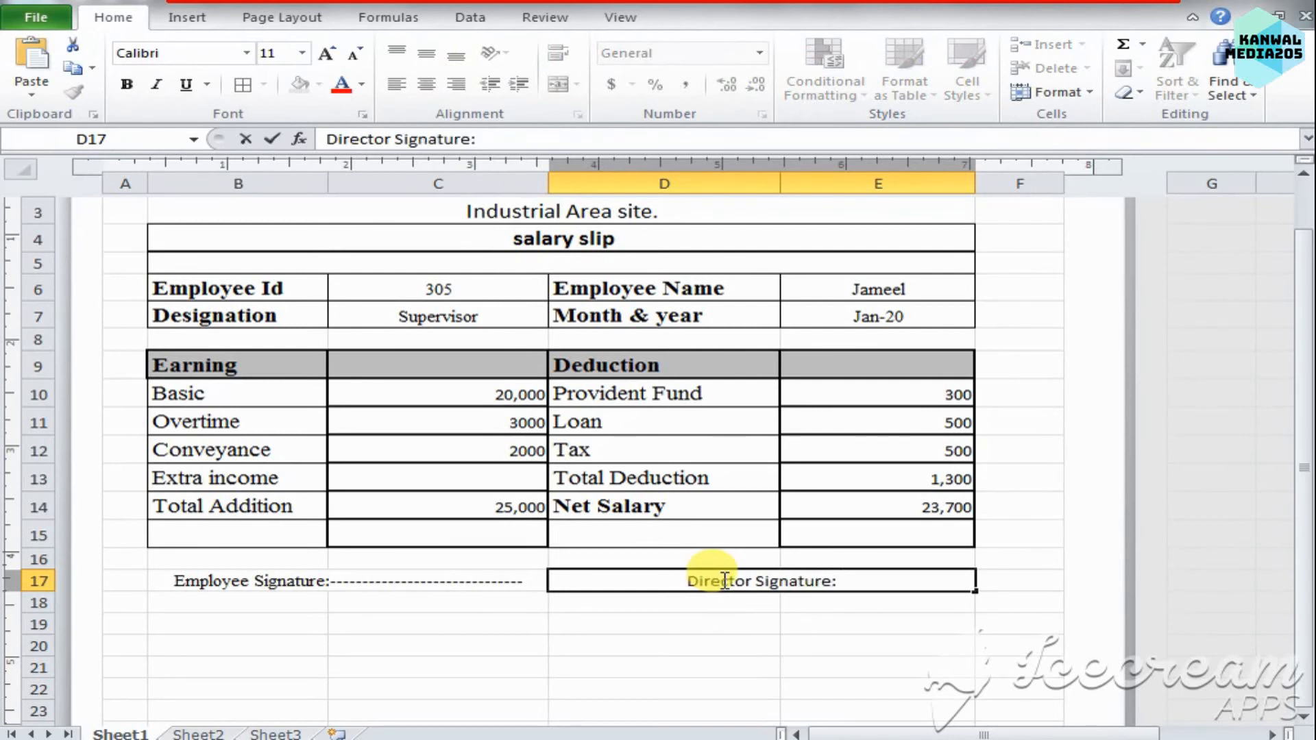
{"action": "type", "text": " ---------------------------------"}
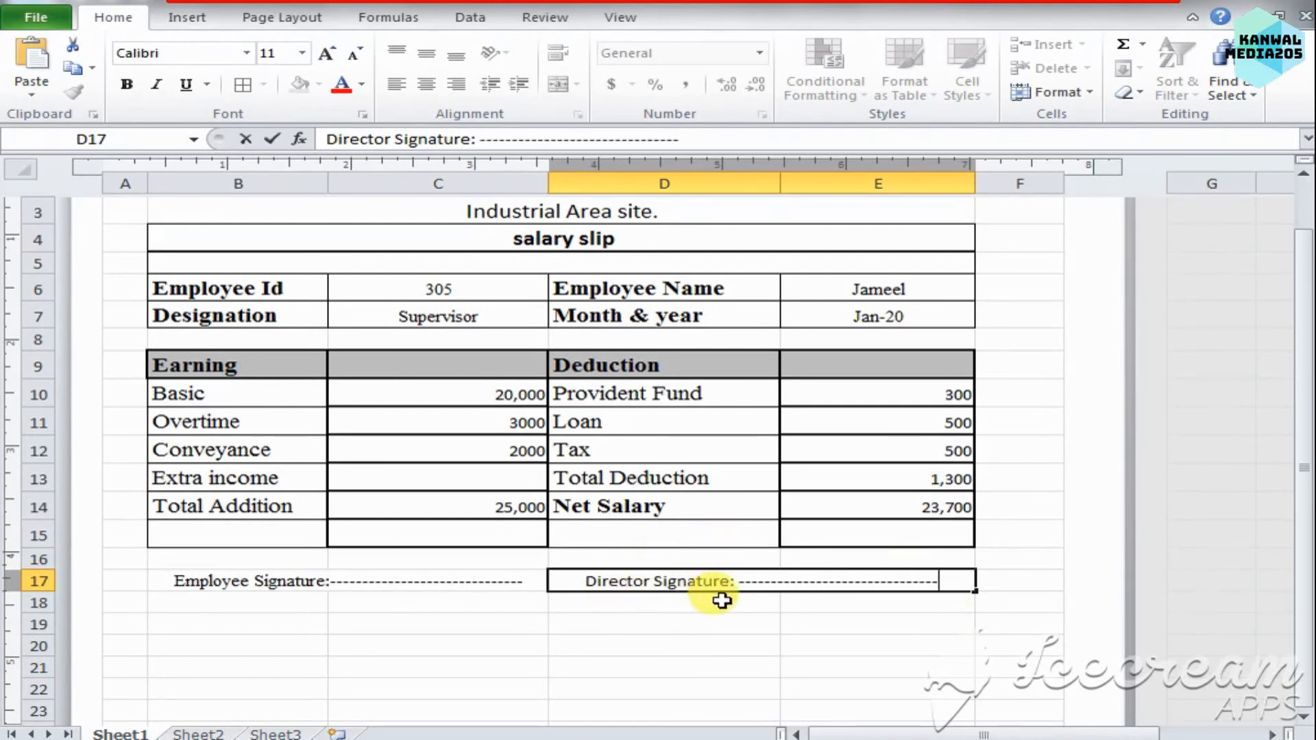
Change the font of the "Director Signature" text in D17 to the same serif font as the employee signature label.
{"action": "mouse_move", "coordinate": [731, 583]}
{"action": "left_mouse_down"}
{"action": "mouse_move", "coordinate": [545, 573]}
{"action": "mouse_move", "coordinate": [552, 432]}
{"action": "left_mouse_up"}
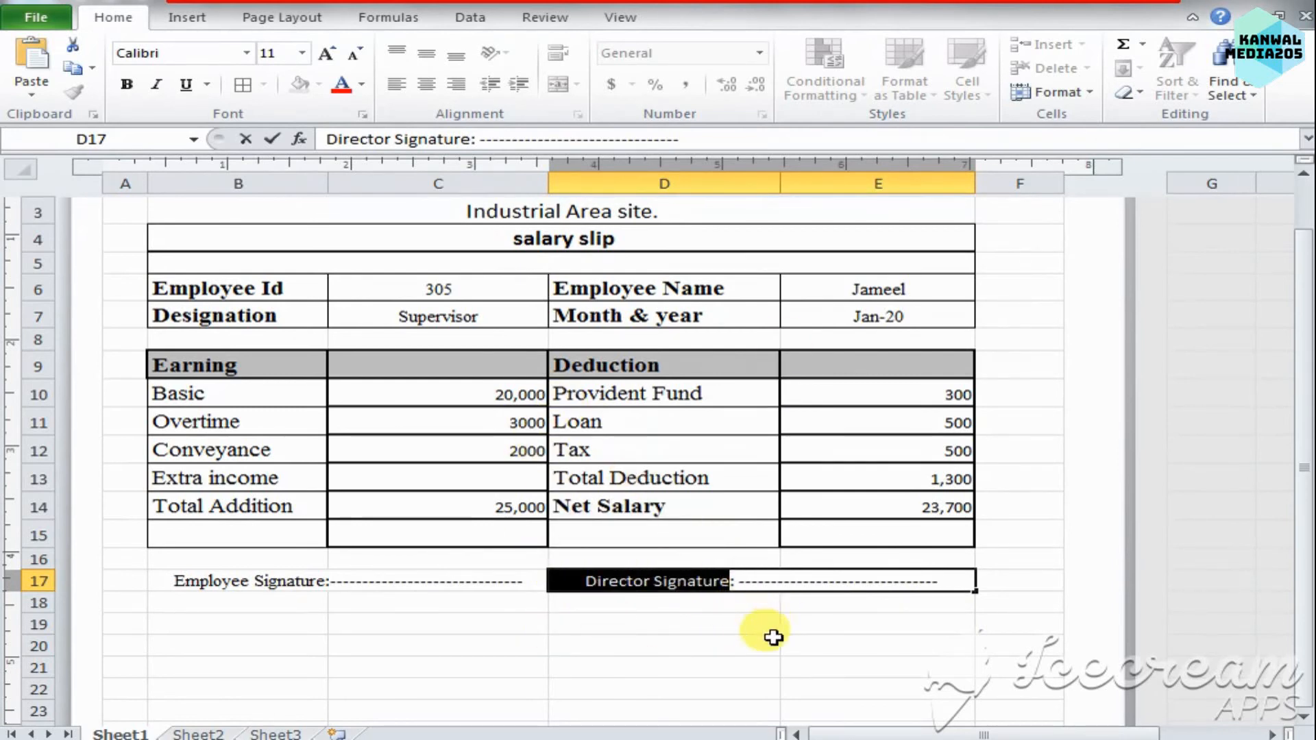
{"action": "left_click", "coordinate": [247, 53]}
{"action": "left_click", "coordinate": [206, 274]}
{"action": "left_click", "coordinate": [612, 686]}
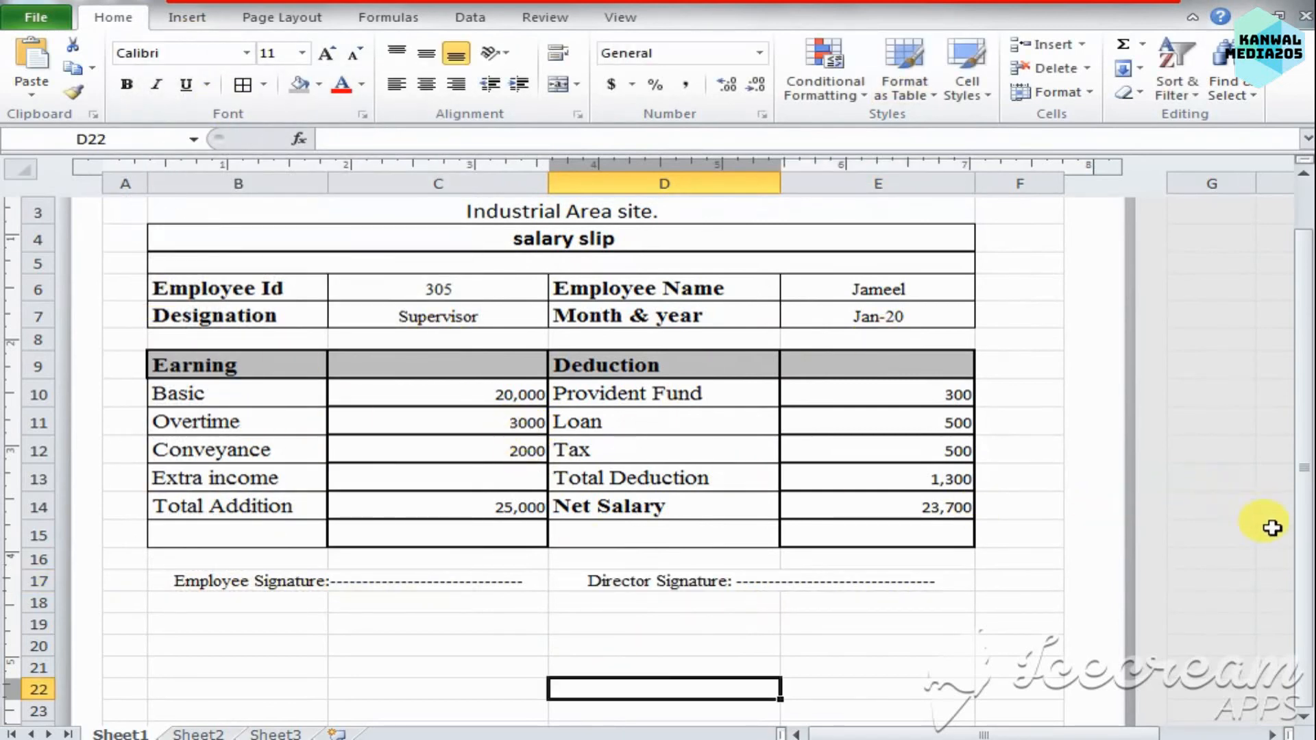
Fill the whole salary slip area from row 1 to row 18, columns A to F, with white.
{"action": "left_click_drag", "start_coordinate": [1293, 529], "coordinate": [1293, 534]}
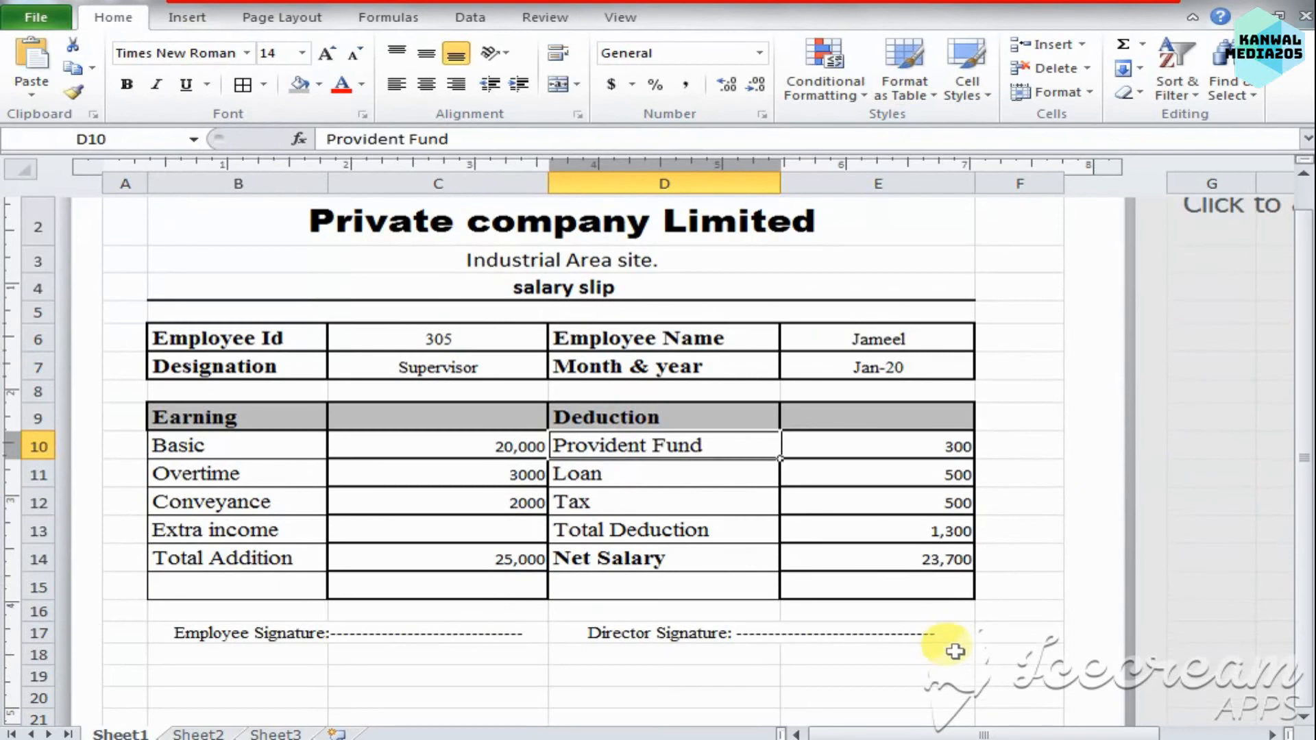
{"action": "left_click_drag", "start_coordinate": [955, 652], "coordinate": [232, 226]}
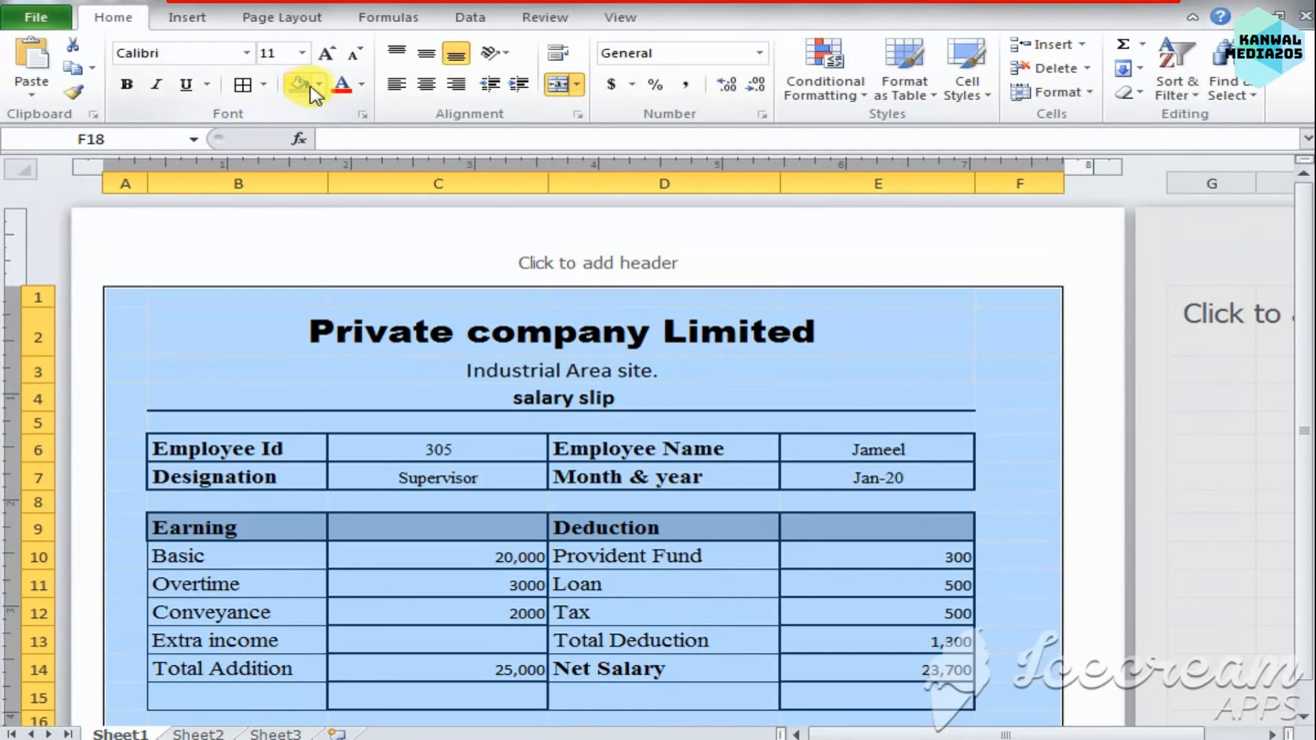
{"action": "left_click", "coordinate": [320, 85]}
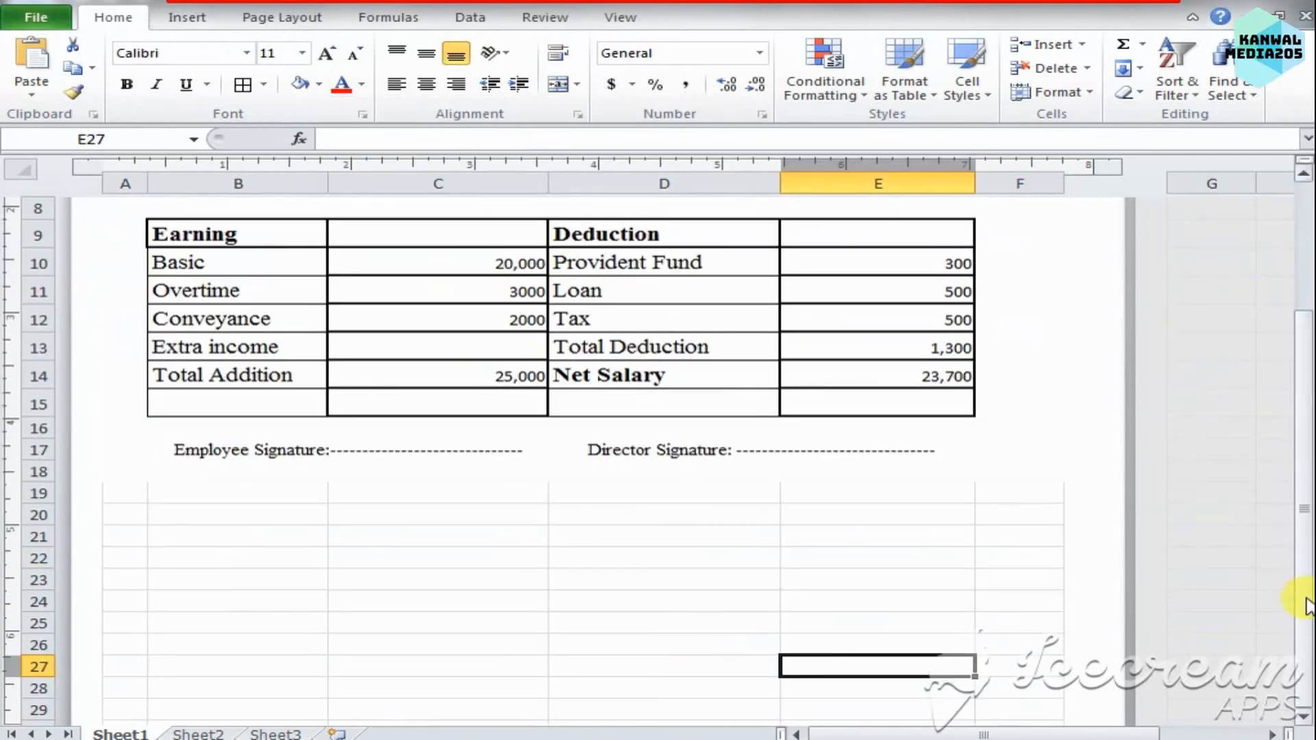
Apply a thick box border around the whole salary slip, from the header down to row 19 below the signature lines.
{"action": "mouse_move", "coordinate": [1308, 580]}
{"action": "left_mouse_down"}
{"action": "mouse_move", "coordinate": [1296, 529]}
{"action": "mouse_move", "coordinate": [1306, 439]}
{"action": "mouse_move", "coordinate": [1304, 453]}
{"action": "left_mouse_up"}
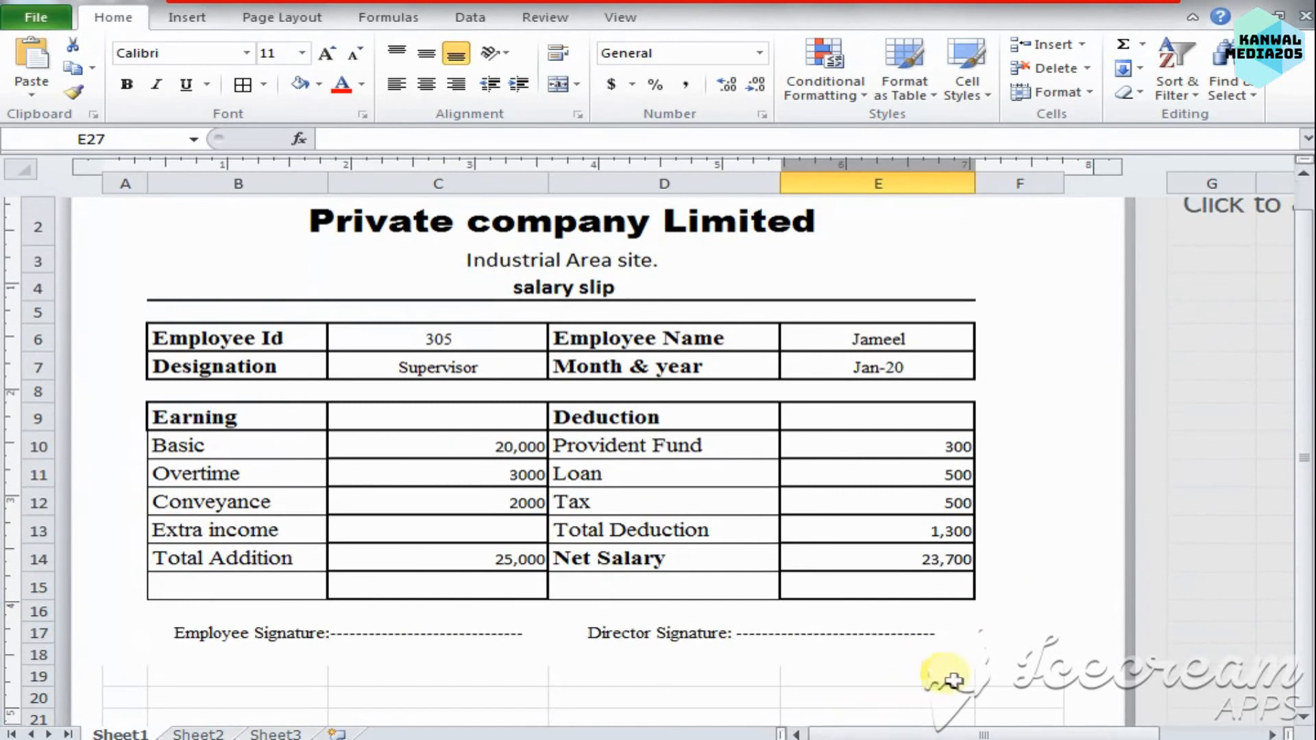
{"action": "mouse_move", "coordinate": [1009, 672]}
{"action": "left_mouse_down"}
{"action": "mouse_move", "coordinate": [426, 282]}
{"action": "mouse_move", "coordinate": [370, 182]}
{"action": "left_mouse_up"}
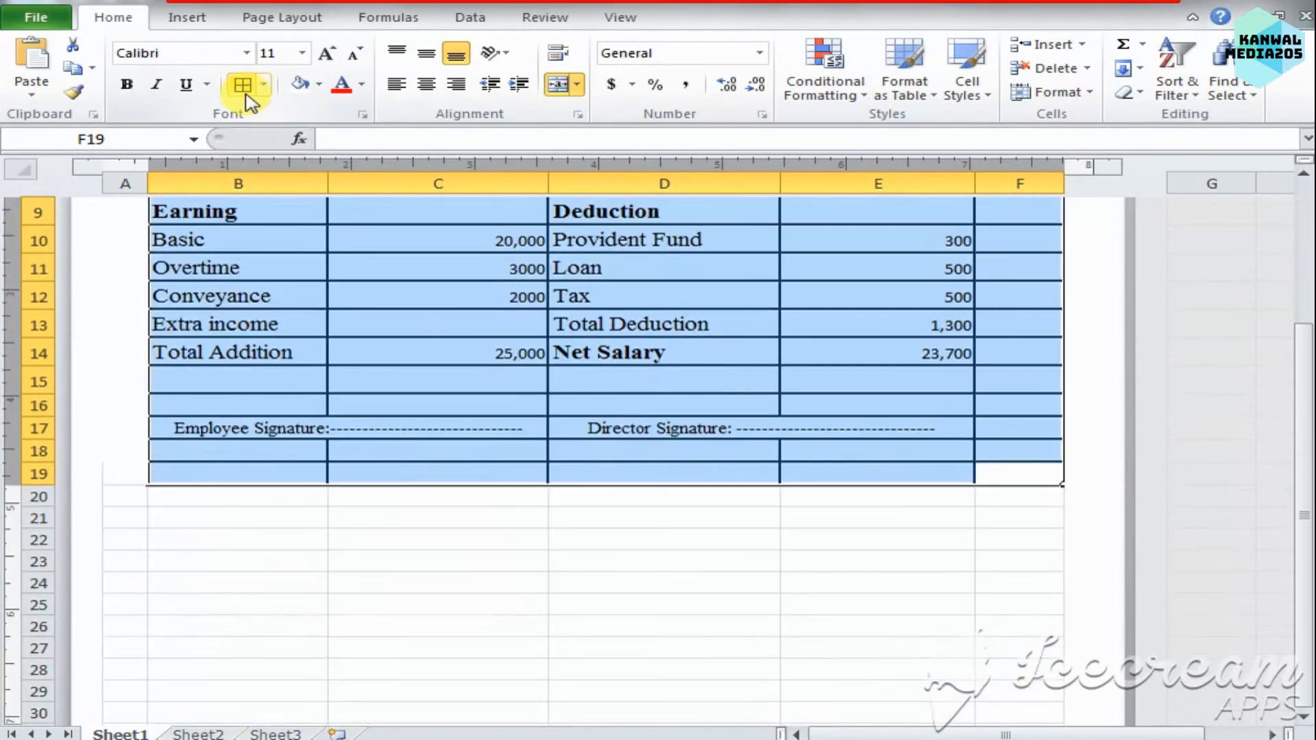
{"action": "left_click", "coordinate": [264, 85]}
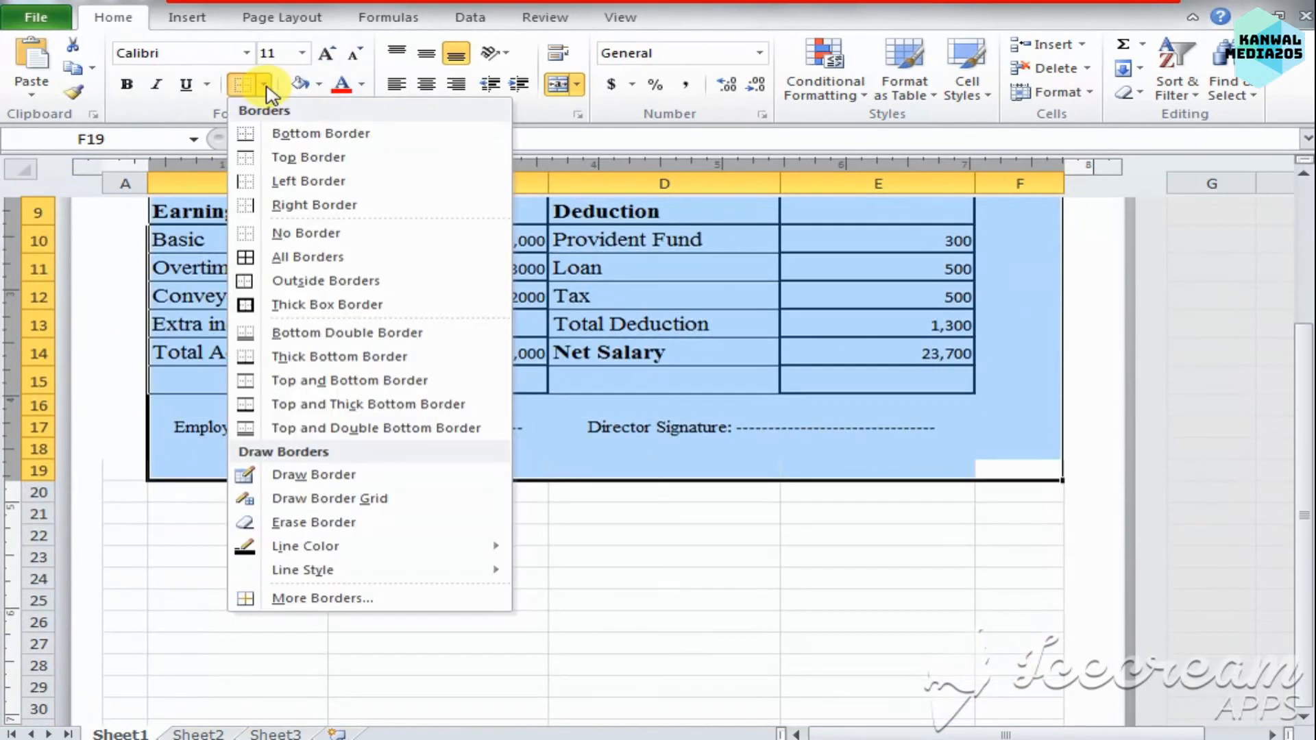
{"action": "left_click", "coordinate": [281, 317]}
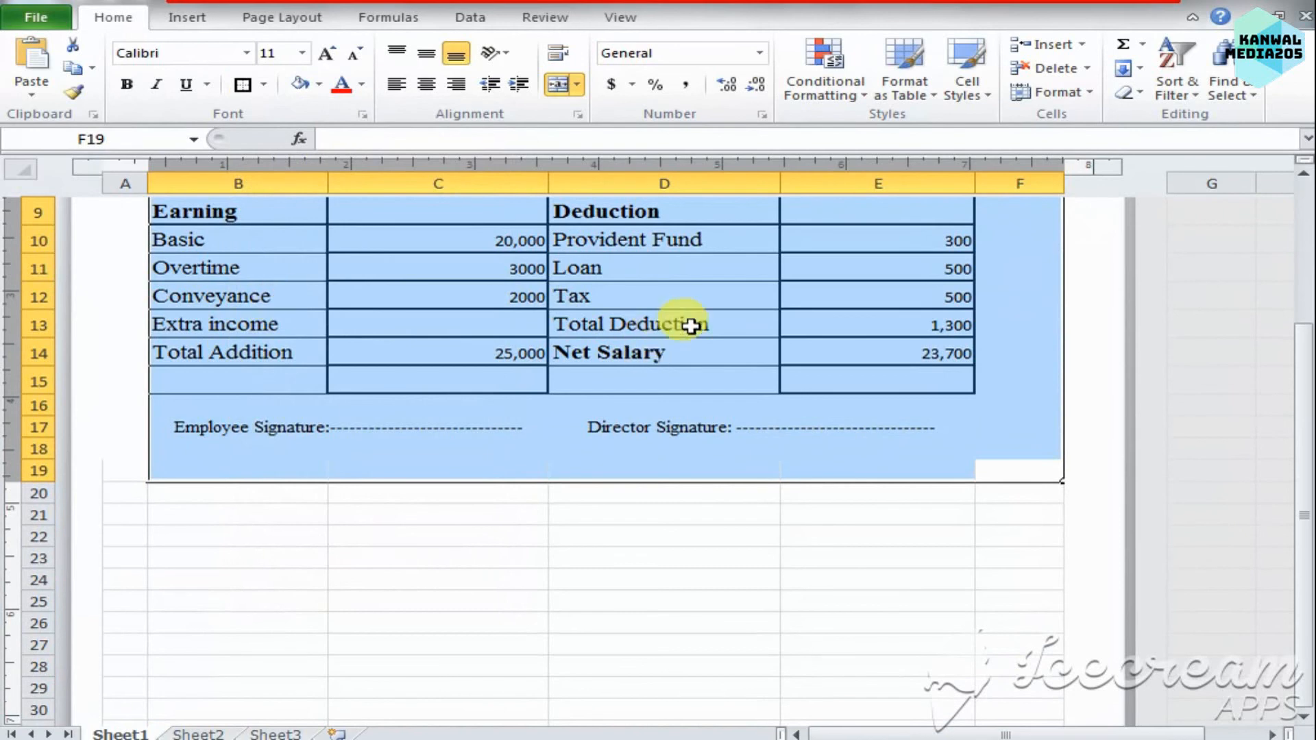
{"action": "left_click_drag", "start_coordinate": [1306, 558], "coordinate": [1306, 555]}
{"action": "left_click_drag", "start_coordinate": [1305, 434], "coordinate": [1304, 432]}
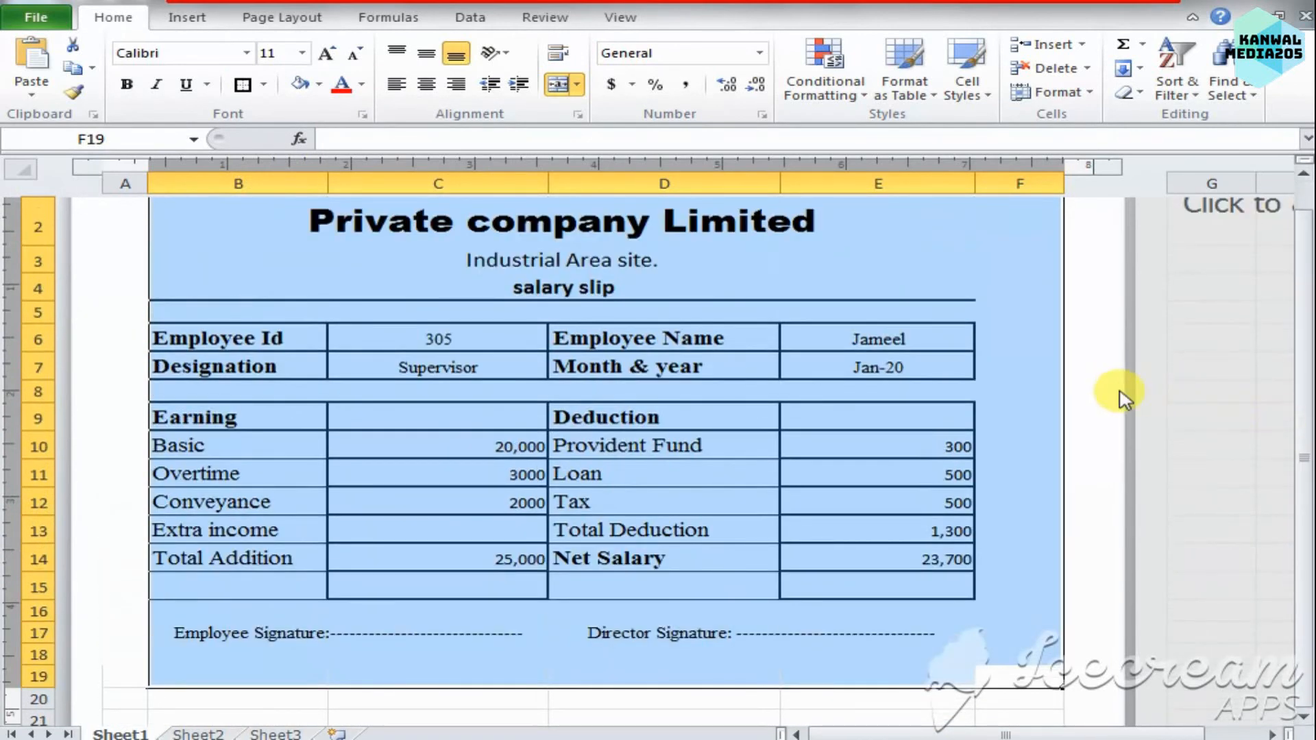
{"action": "left_click", "coordinate": [912, 716]}
{"action": "left_click_drag", "start_coordinate": [1308, 545], "coordinate": [1309, 517]}
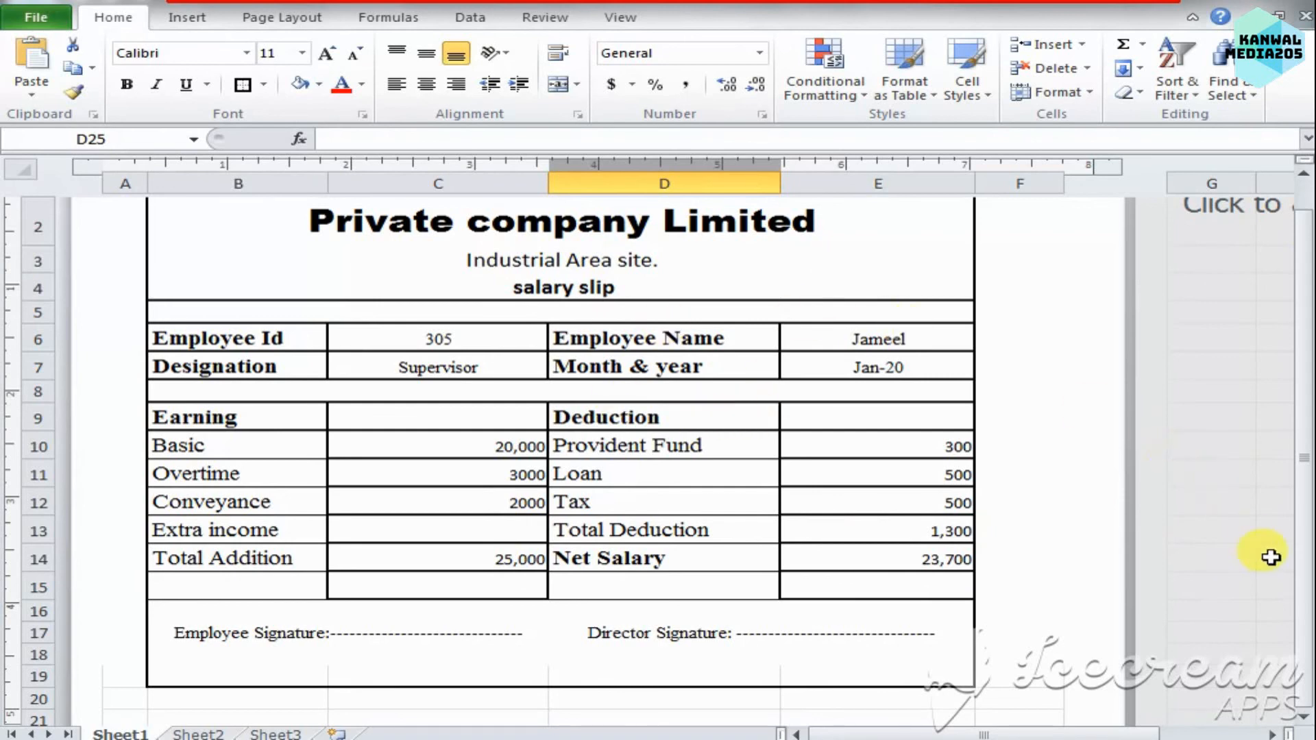
{"action": "mouse_move", "coordinate": [1311, 532]}
{"action": "left_mouse_down"}
{"action": "mouse_move", "coordinate": [1303, 506]}
{"action": "mouse_move", "coordinate": [1304, 517]}
{"action": "left_mouse_up"}
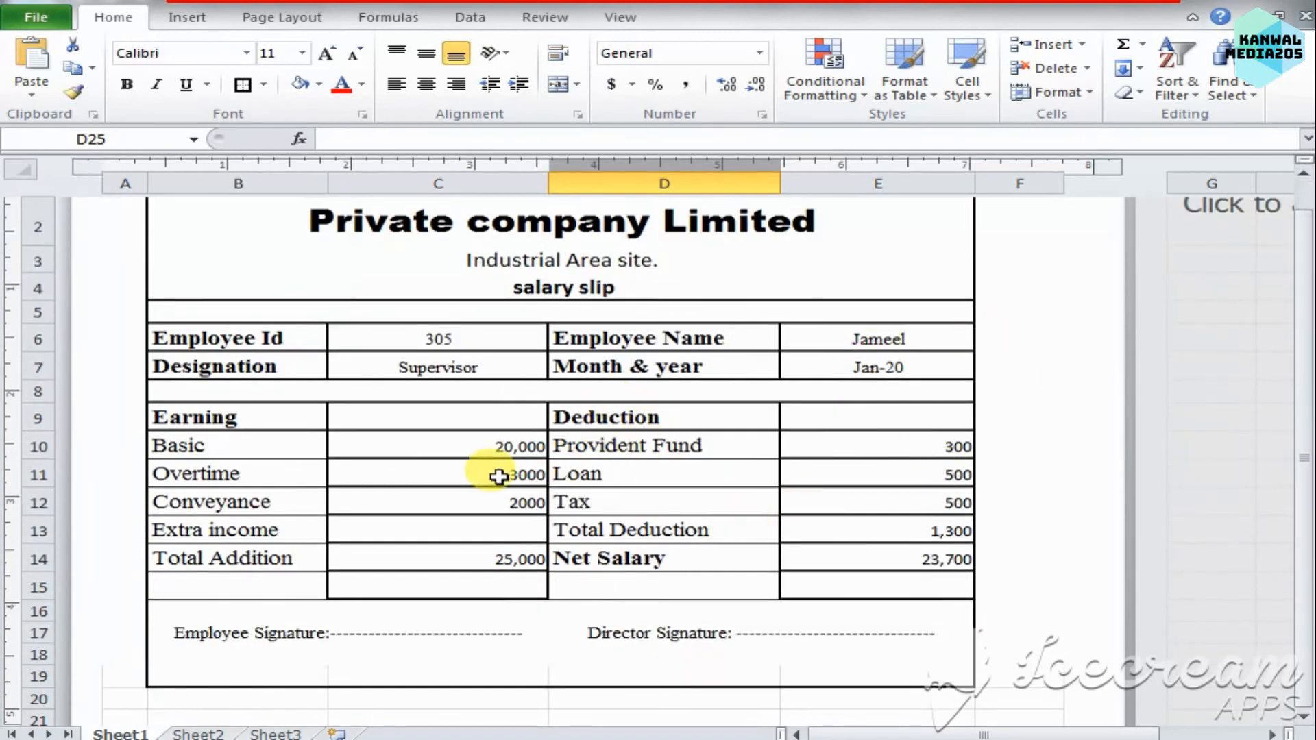
{"action": "left_click_drag", "start_coordinate": [1306, 394], "coordinate": [1306, 271]}
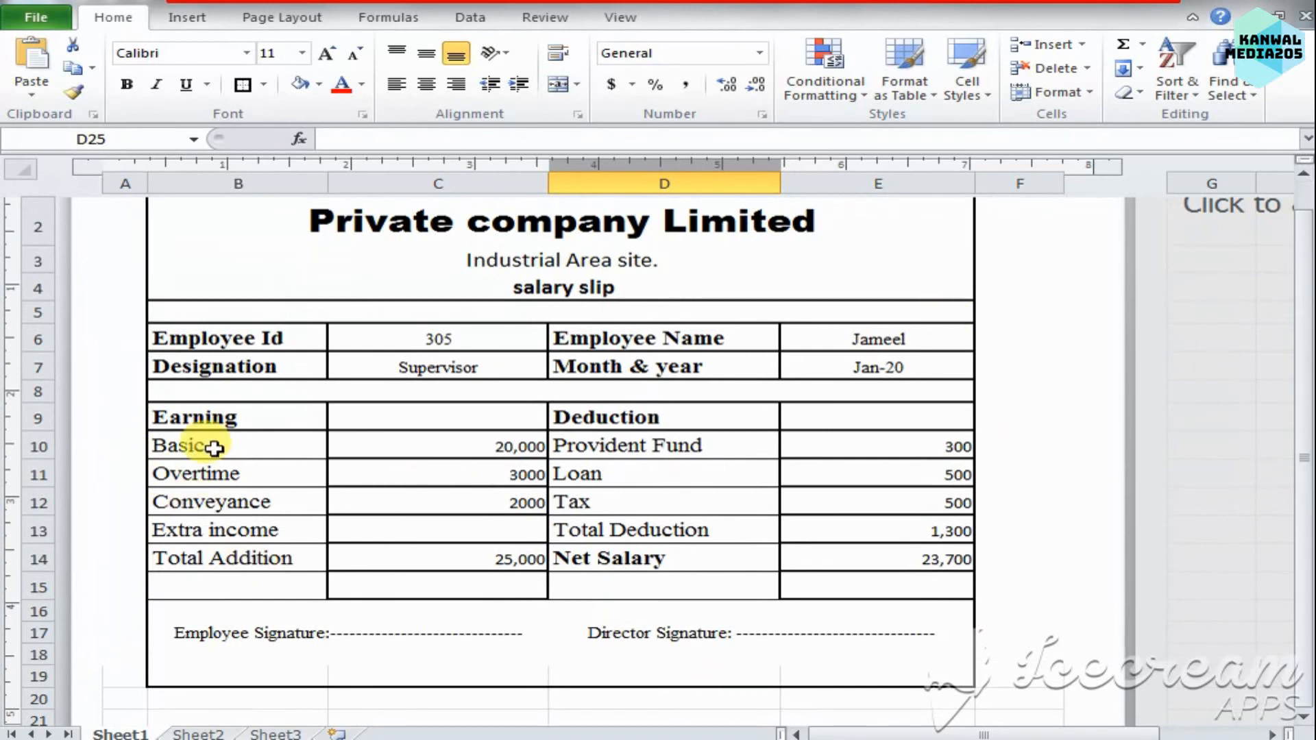